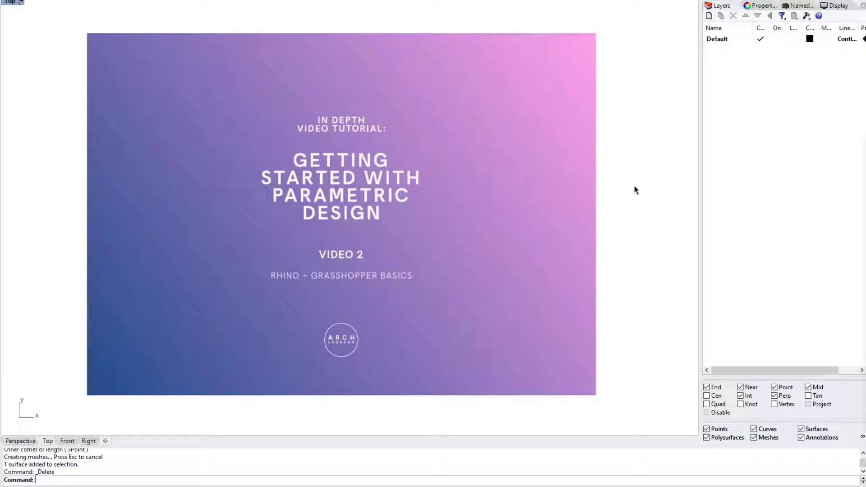
Pan to the next tutorial slide and zoom out to see its neighbouring slides.
right_drag(622, 186, 147, 194)
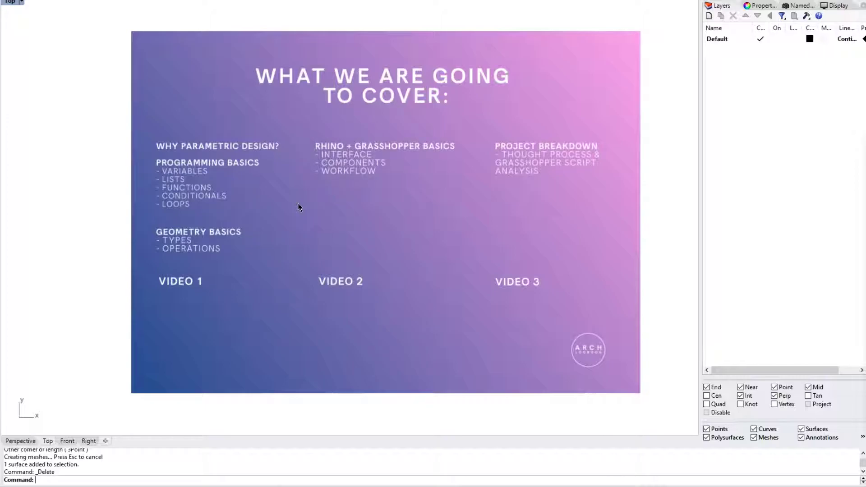
scroll(298, 203, down, 3)
Bring the lower row of slides into view and centre the Types of Geometry slide.
right_drag(258, 227, 468, 111)
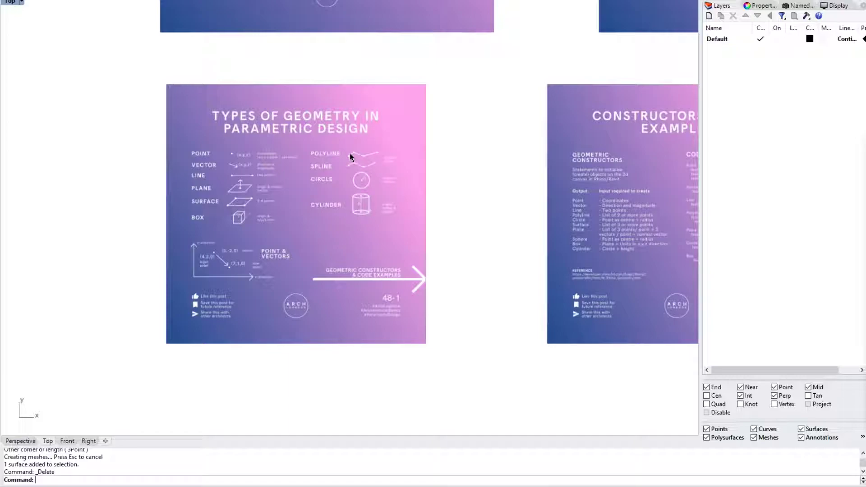
scroll(286, 182, up, 5)
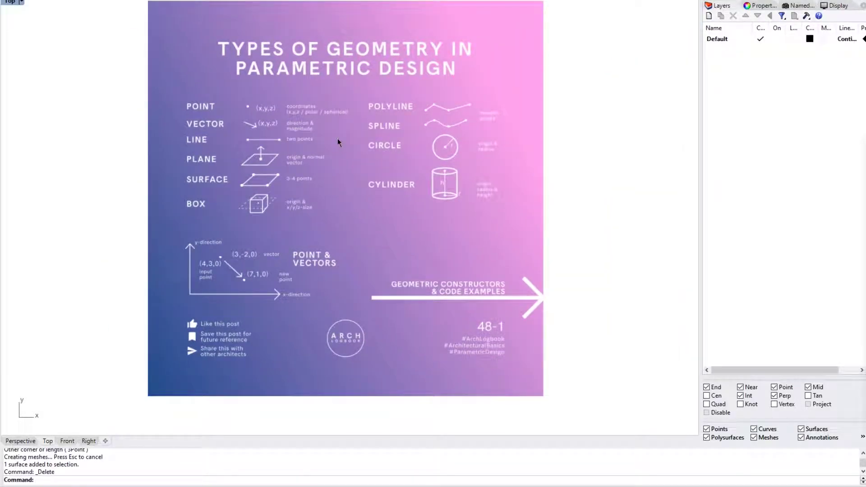
right_drag(338, 140, 330, 156)
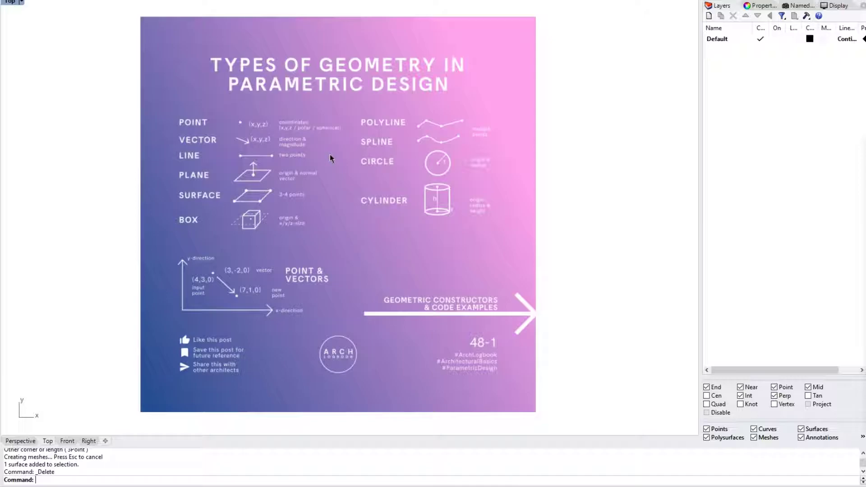
Pan on through Constructors & Code Examples to the Overview of Common Geometric Operations slide.
right_drag(537, 166, 357, 178)
right_drag(589, 199, 211, 185)
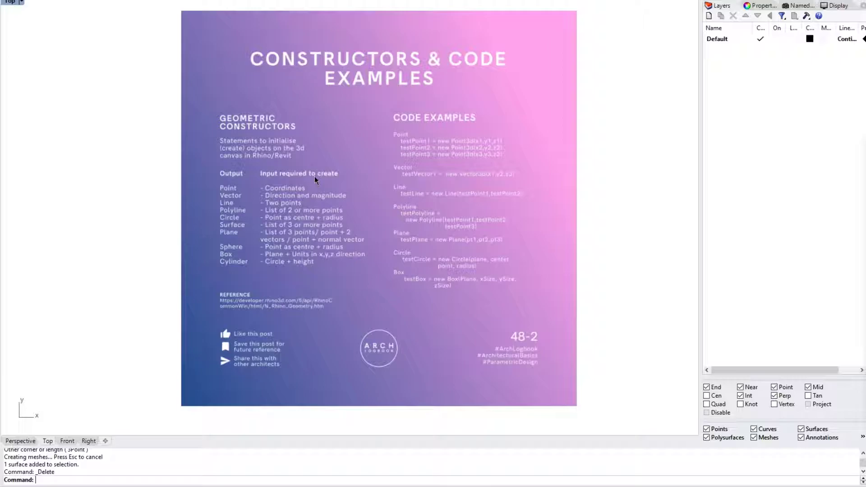
right_drag(470, 175, 135, 182)
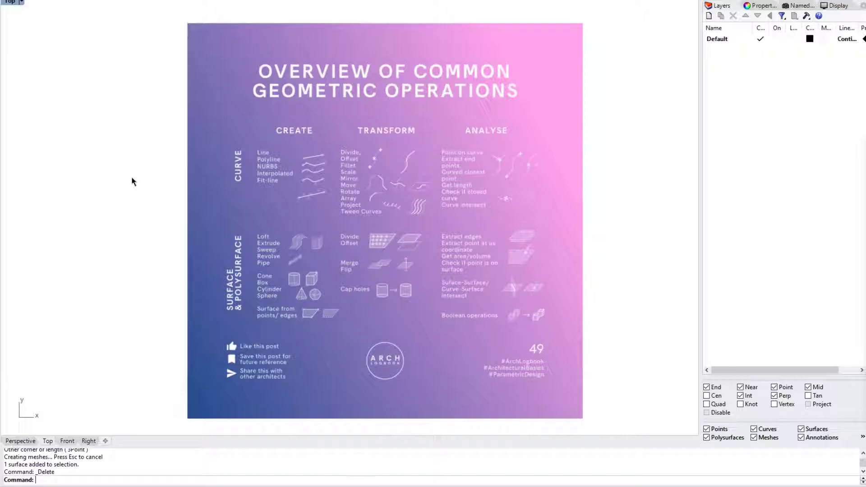
Pan past the What We Are Going to Cover slide to the sample geometry grid.
scroll(451, 197, down, 3)
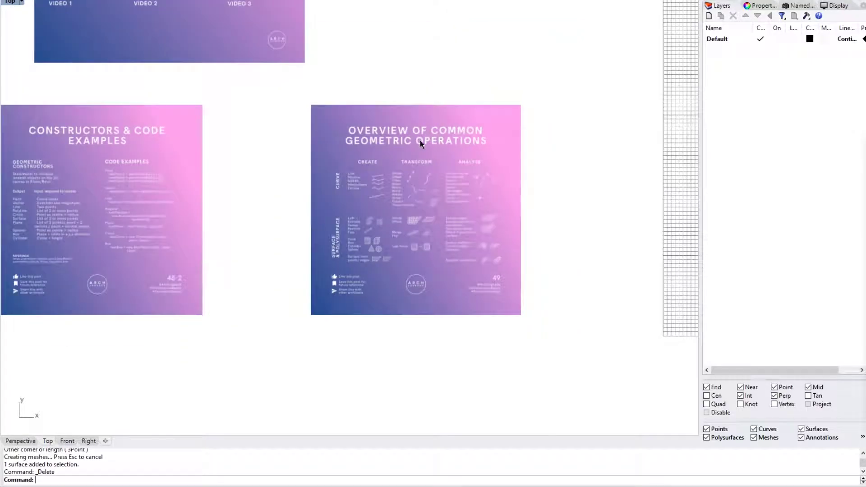
right_drag(396, 169, 569, 246)
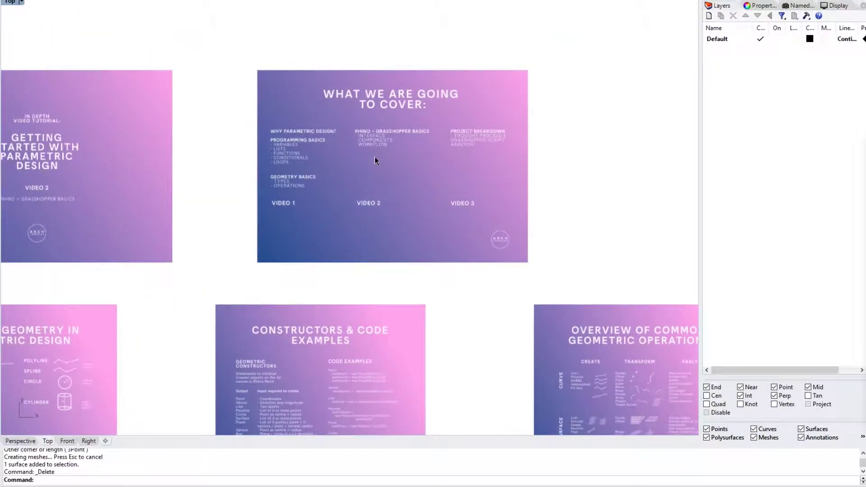
scroll(375, 158, up, 5)
right_drag(435, 155, 434, 186)
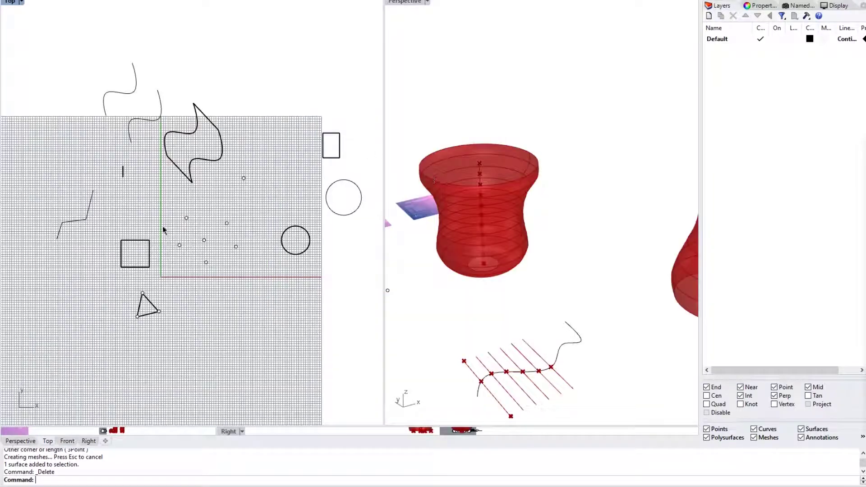
Zoom the Perspective viewport onto the curves, sphere, box and surfaces, then maximize it.
scroll(164, 230, down, 2)
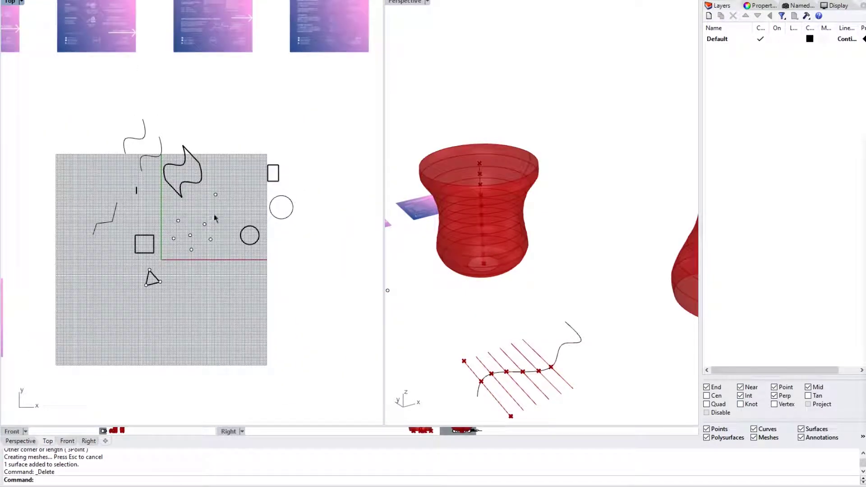
scroll(567, 155, down, 3)
scroll(587, 225, up, 5)
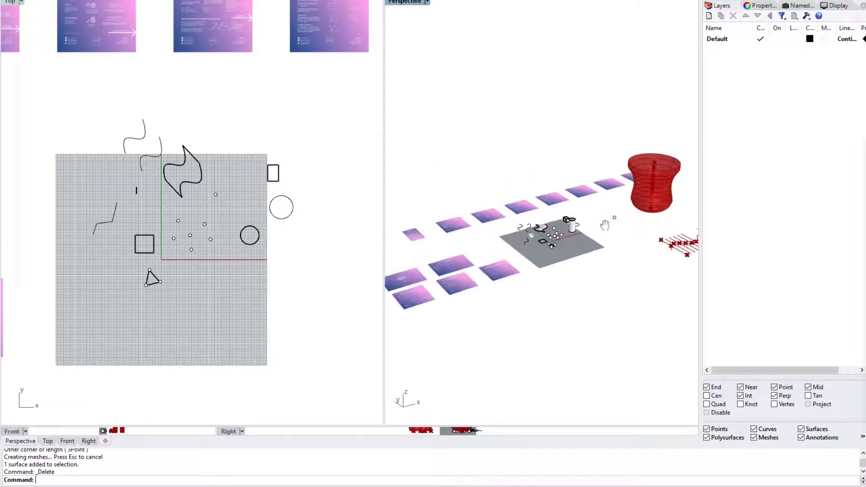
scroll(590, 227, up, 4)
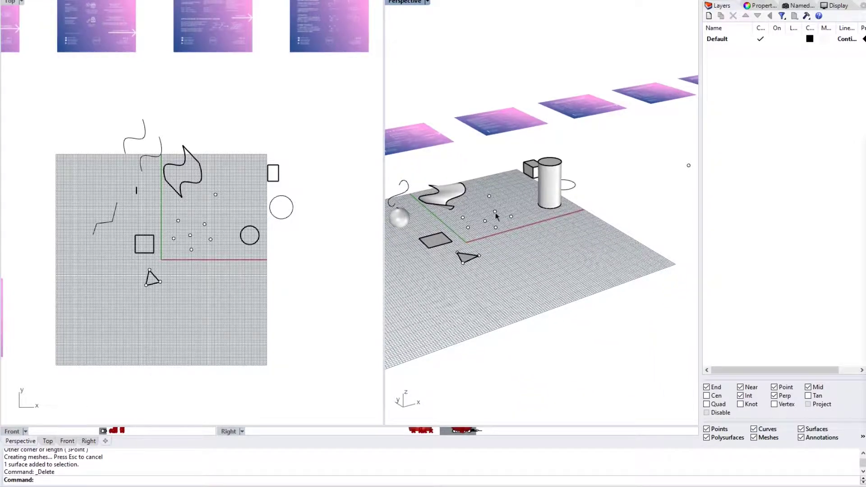
scroll(569, 195, down, 2)
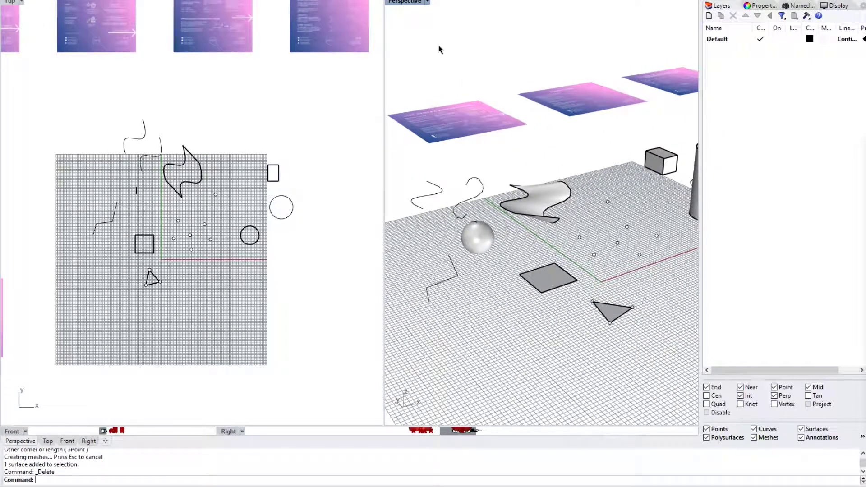
double_click(407, 3)
scroll(399, 194, down, 1)
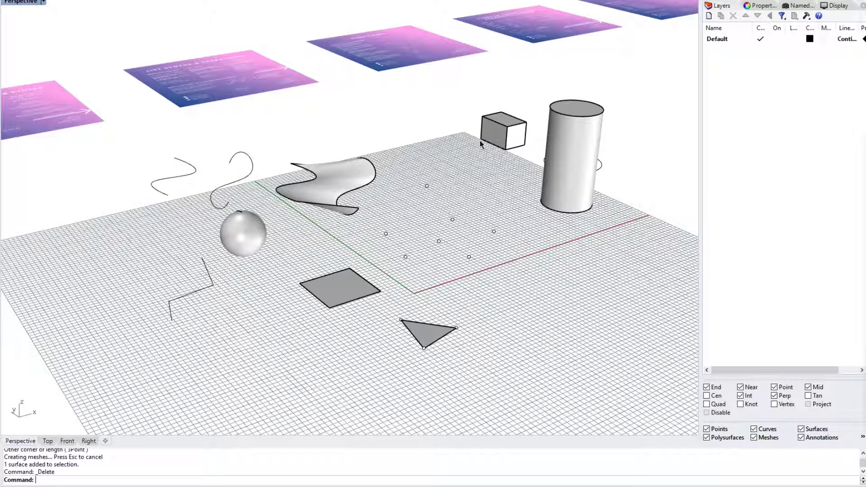
click(352, 184)
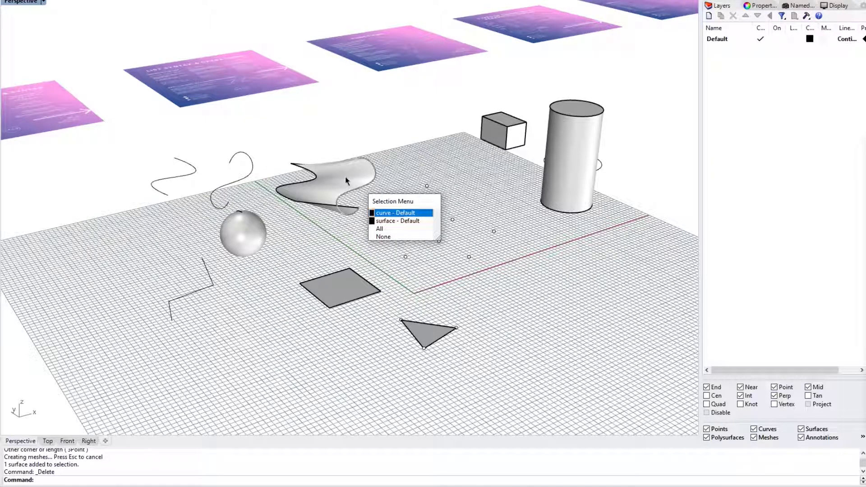
key(Return)
click(414, 148)
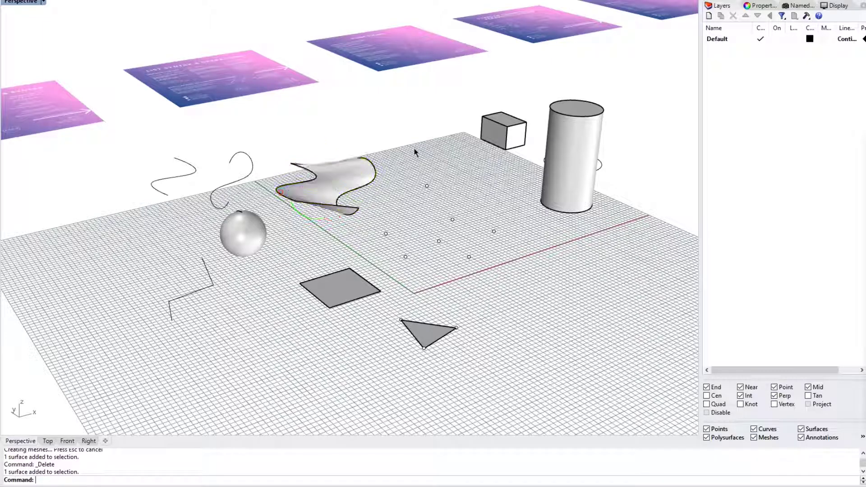
click(431, 335)
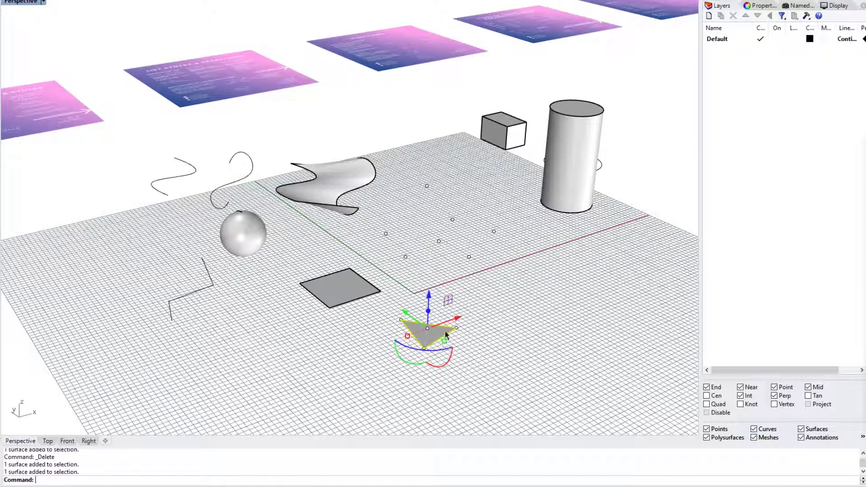
click(346, 300)
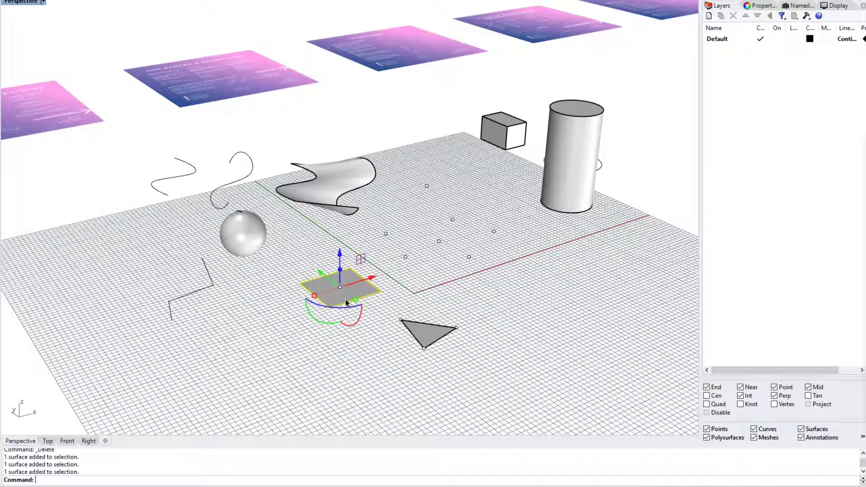
click(254, 239)
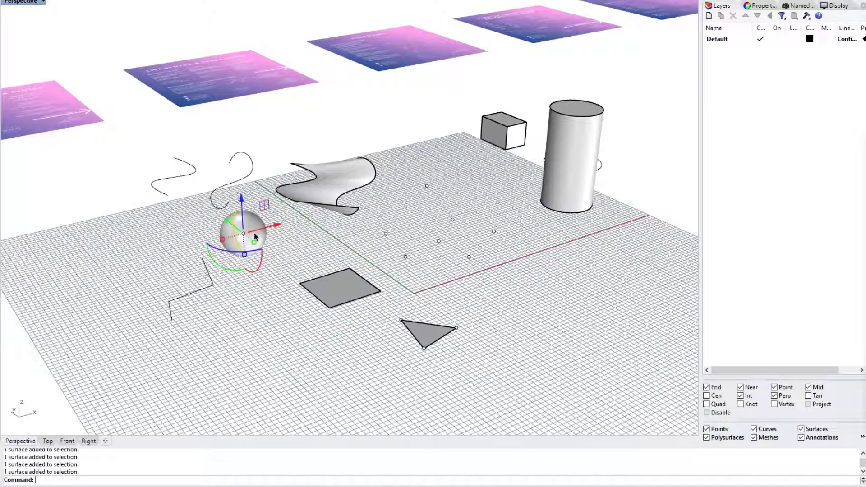
click(250, 174)
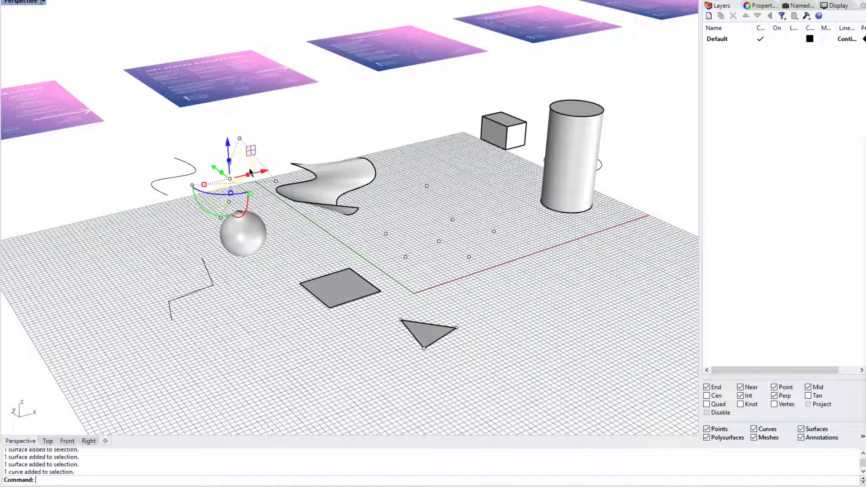
click(278, 131)
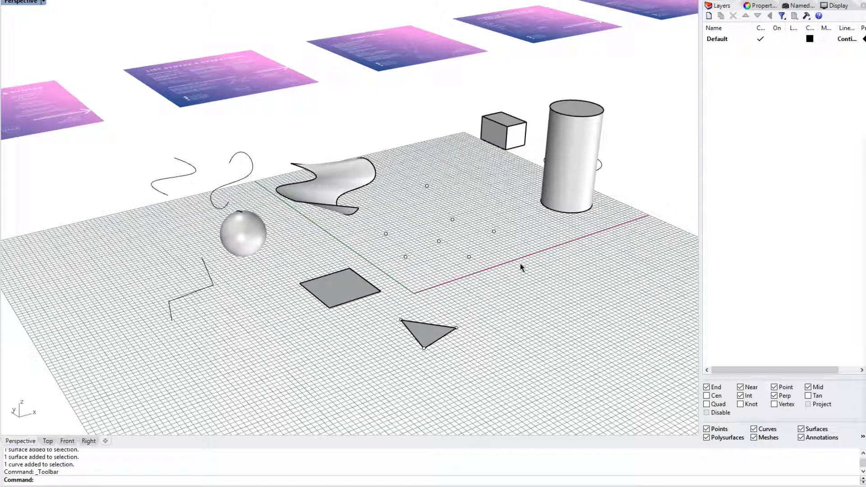
Launch Grasshopper with the Grasshopper command and focus its window.
text(Grasshopper)
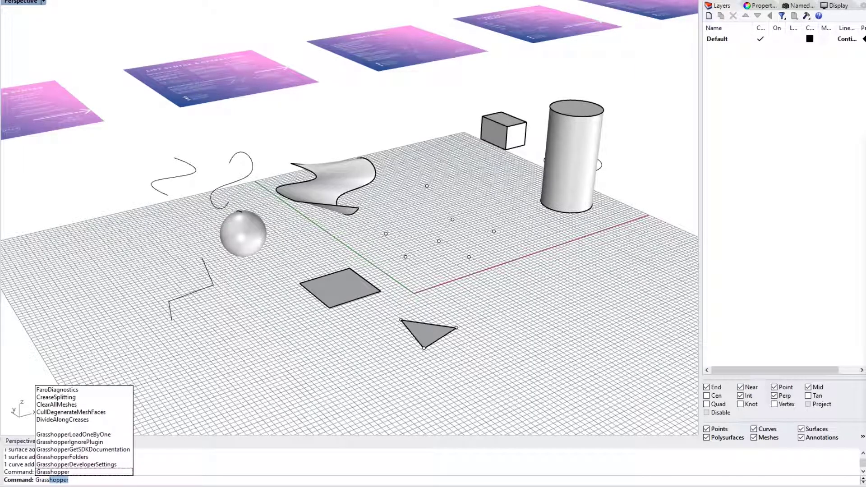
key(Return)
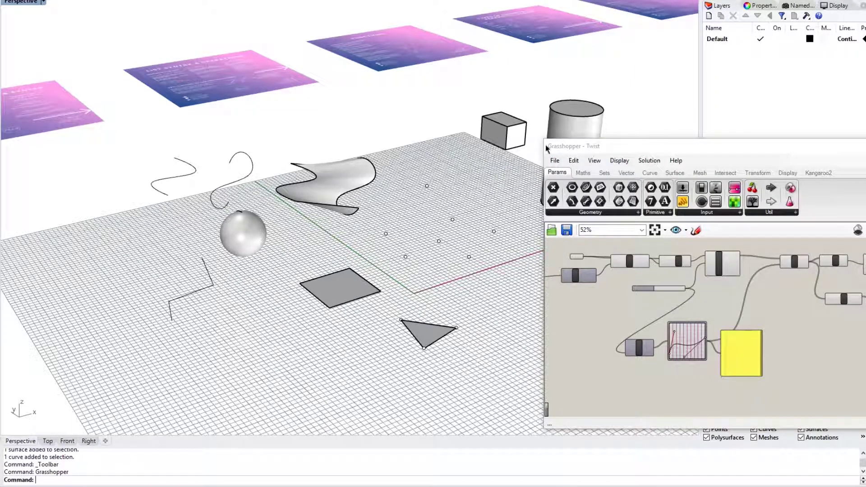
click(602, 147)
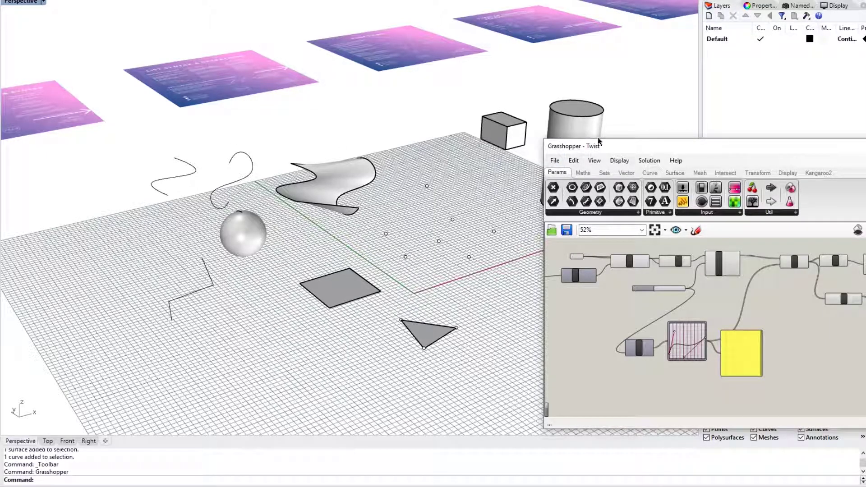
Move and enlarge the Grasshopper window, zooming out to show the whole Twist graph.
drag(607, 148, 319, 102)
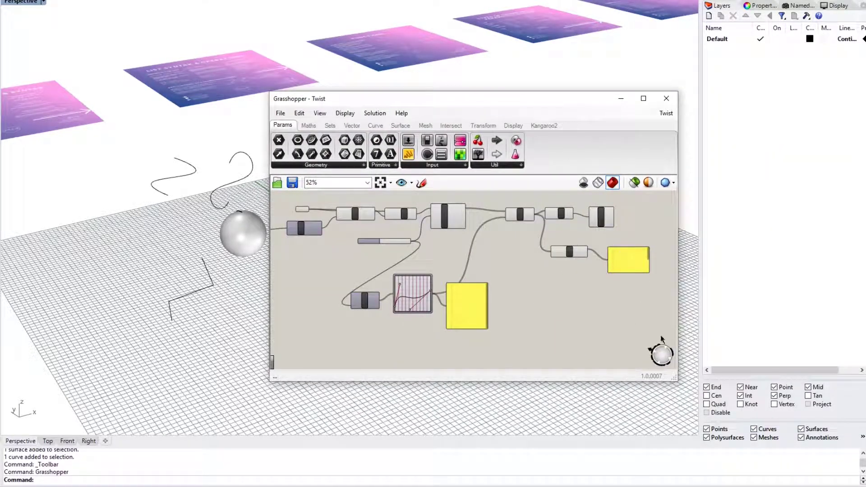
drag(672, 379, 750, 435)
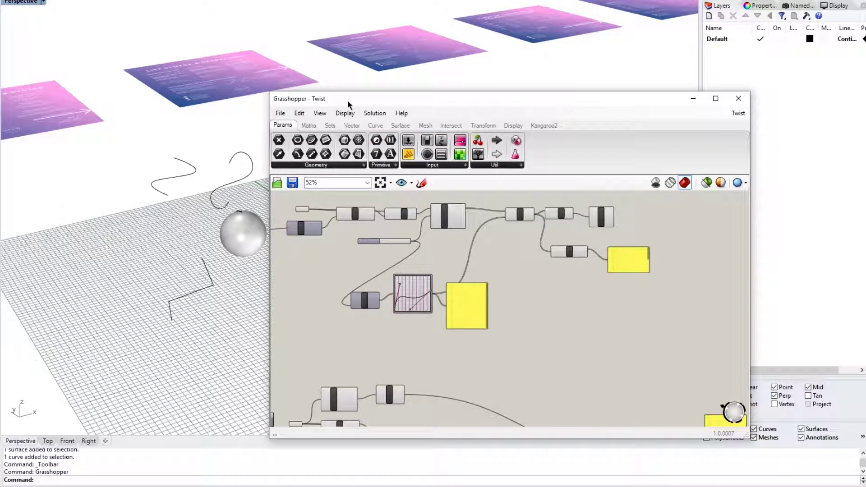
drag(348, 101, 188, 29)
drag(590, 368, 696, 436)
scroll(436, 271, down, 3)
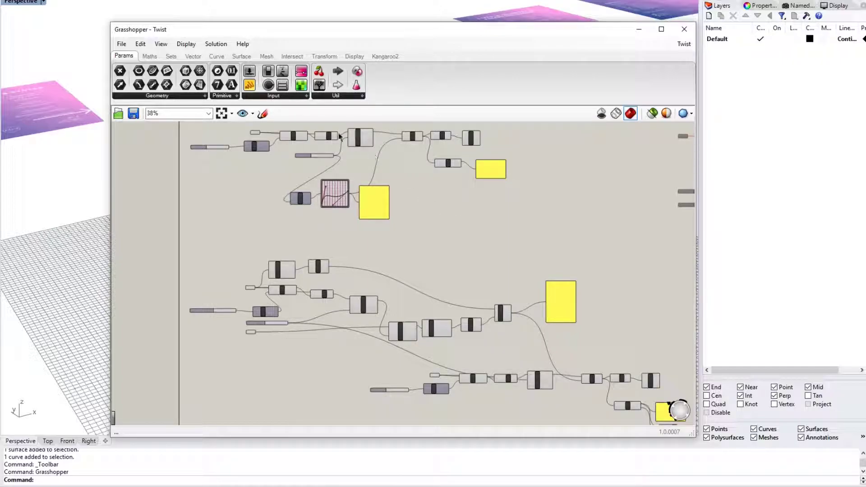
click(123, 45)
click(123, 44)
click(161, 44)
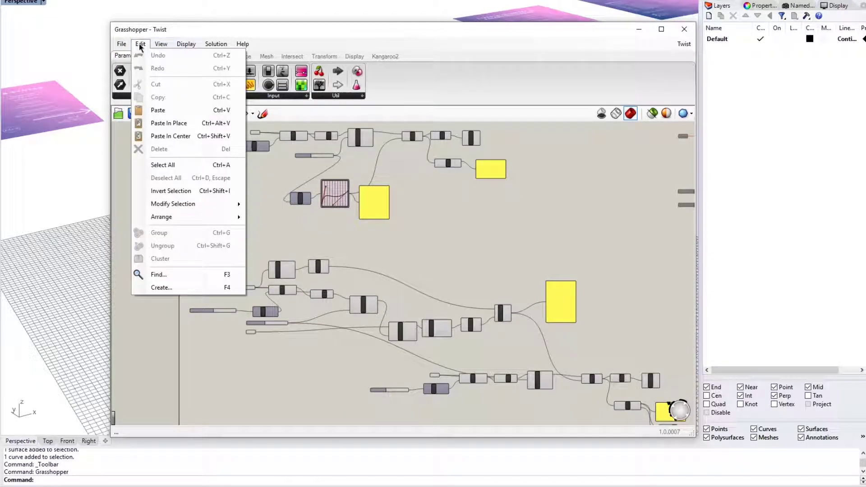
click(141, 45)
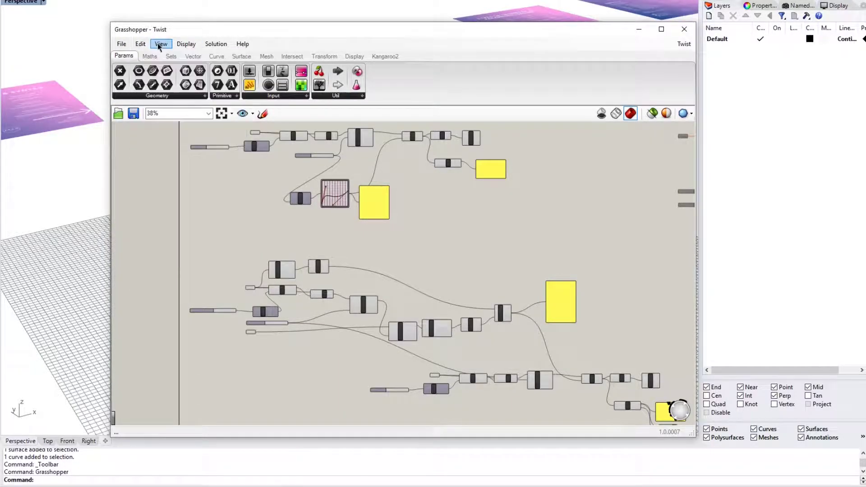
click(216, 44)
mouse_move(244, 44)
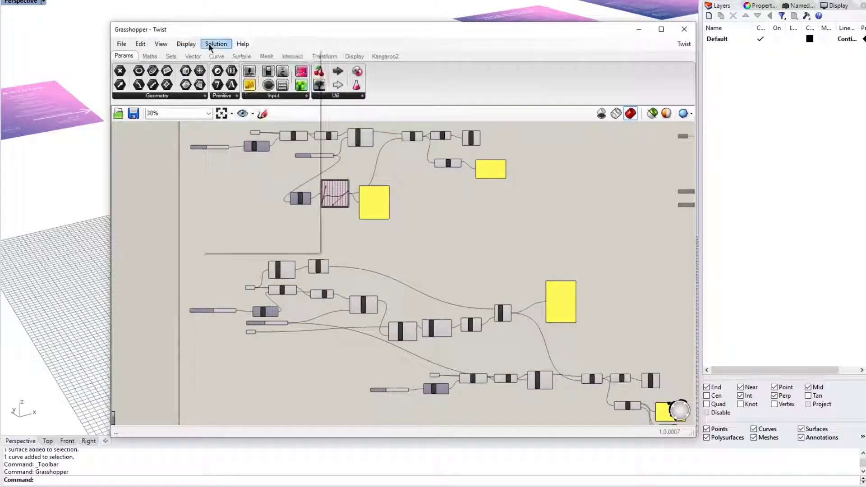
mouse_move(177, 44)
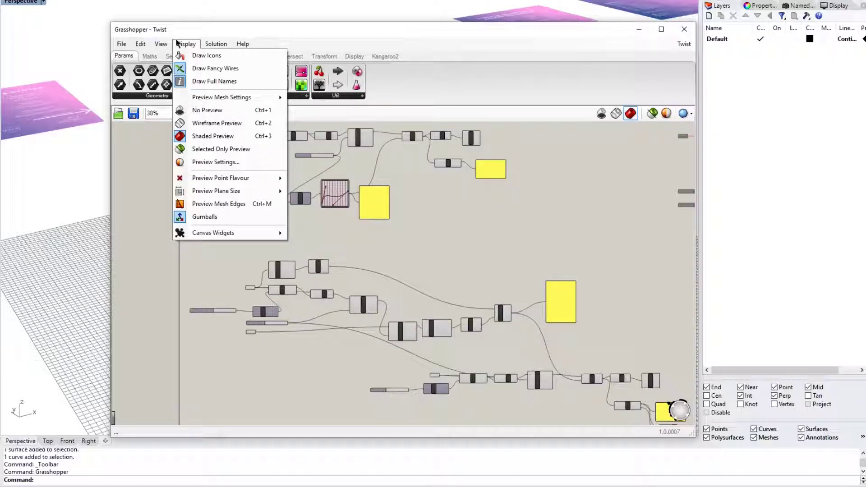
click(177, 44)
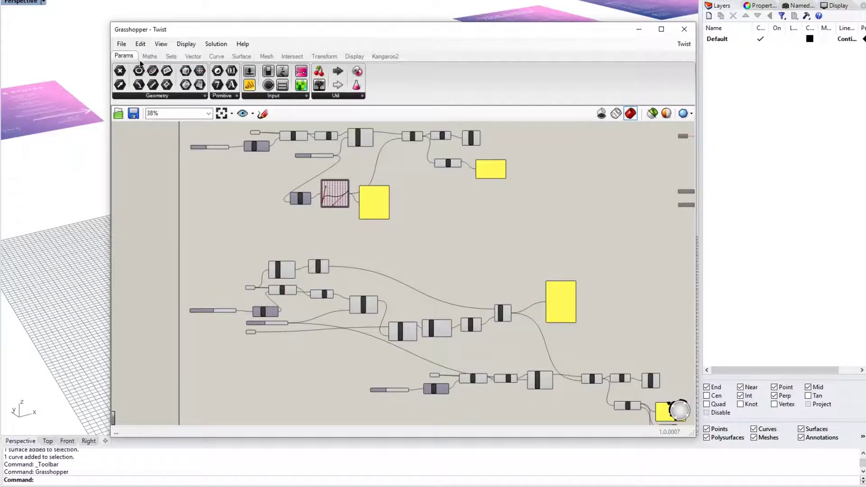
click(150, 56)
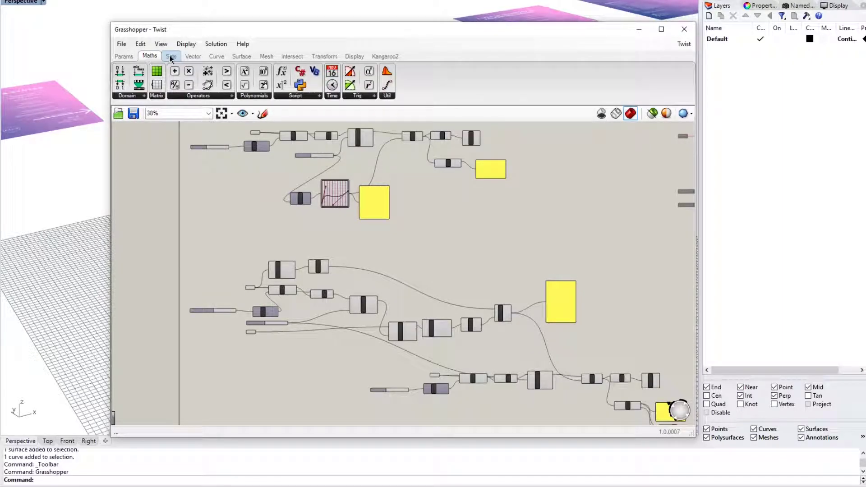
click(171, 57)
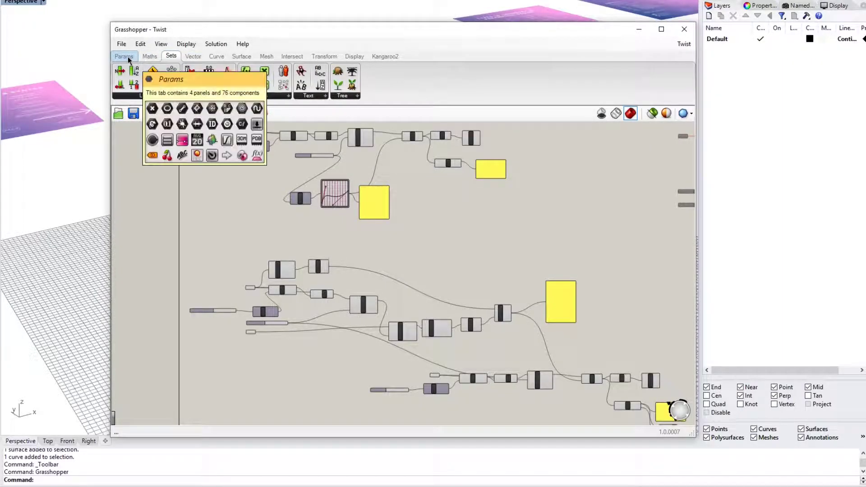
click(190, 57)
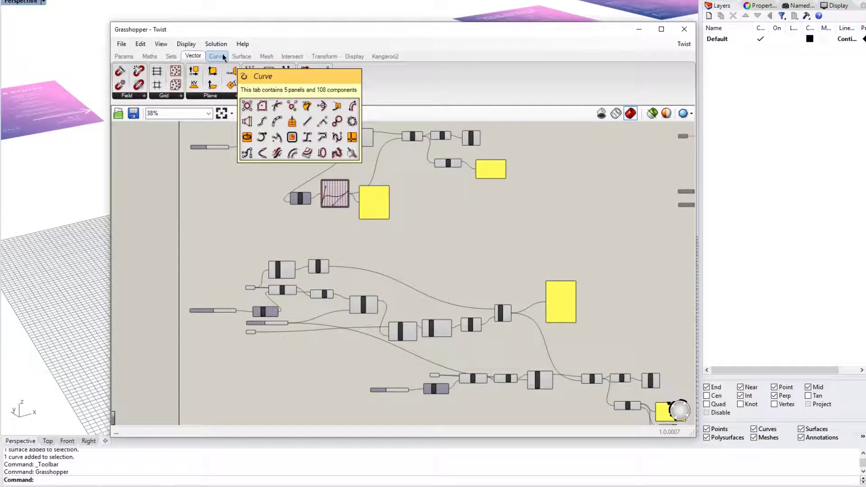
click(123, 58)
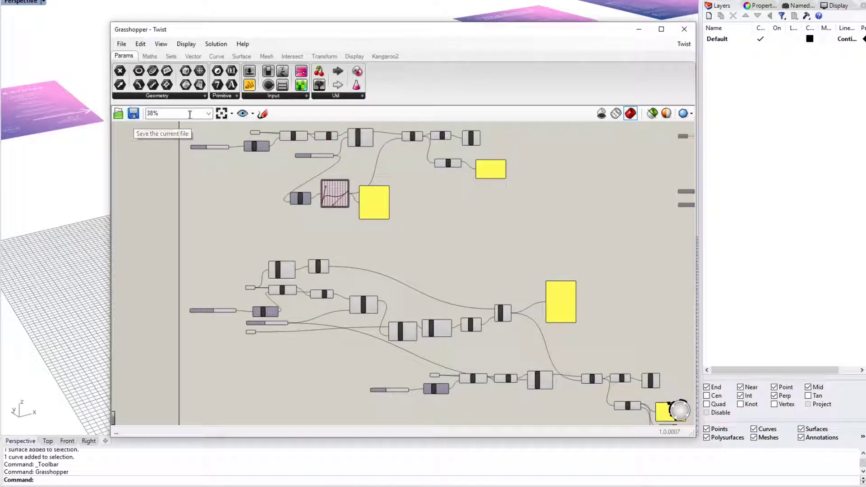
click(231, 115)
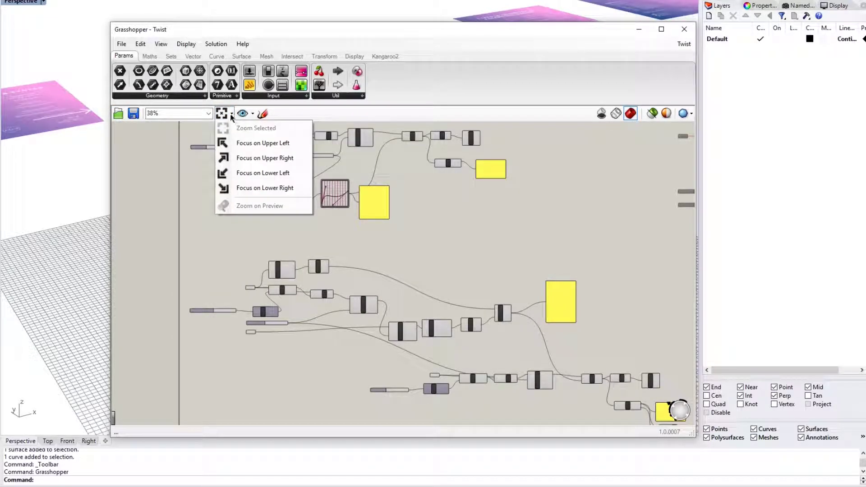
click(264, 119)
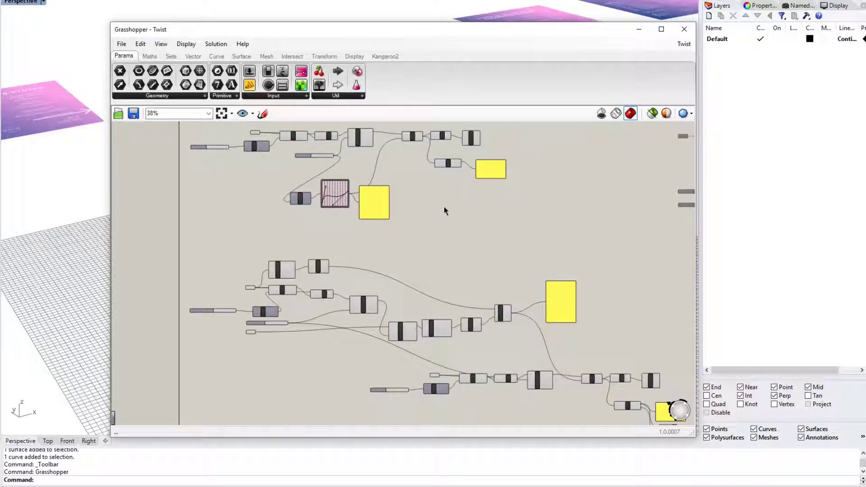
Zoom the canvas to 138% and centre the slider and Origin parameter.
scroll(444, 206, down, 4)
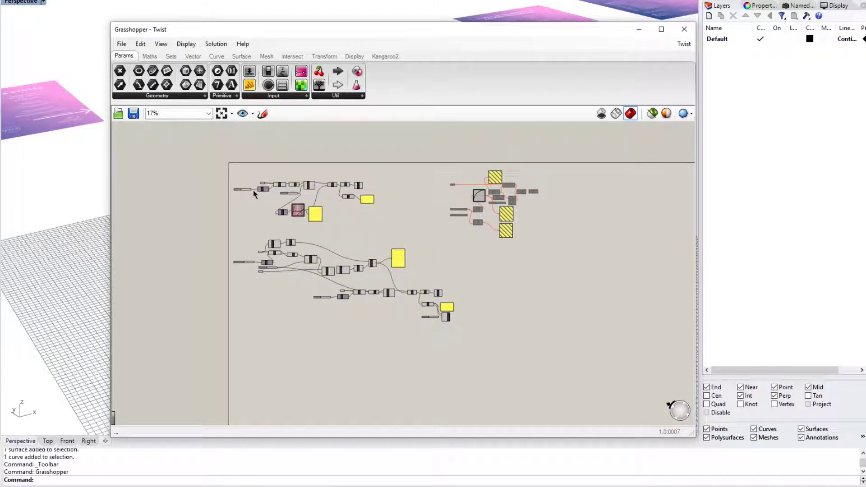
scroll(253, 190, up, 4)
scroll(253, 190, up, 5)
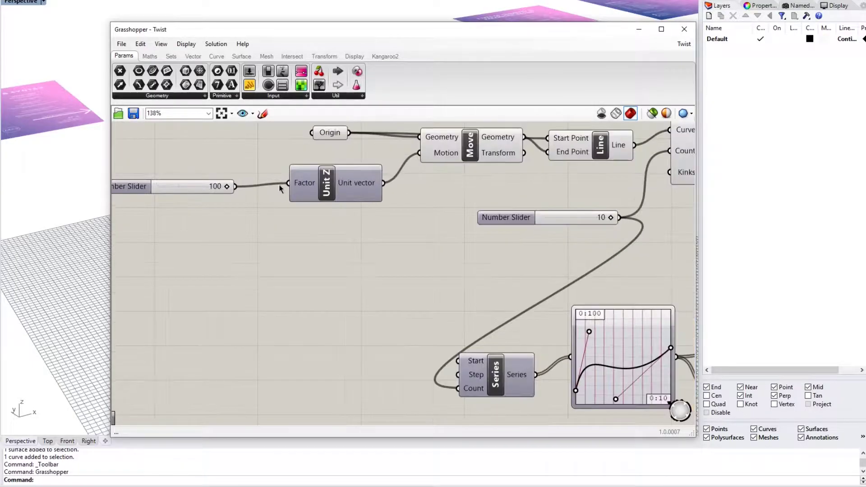
right_drag(279, 185, 277, 217)
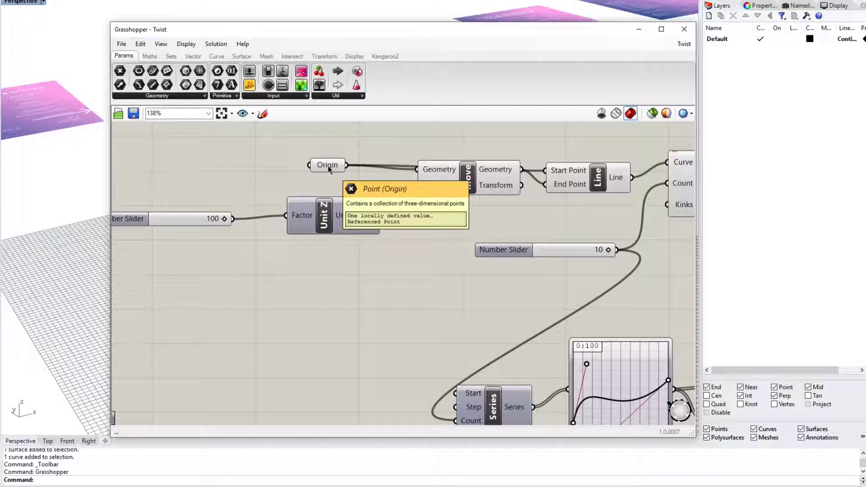
Drag the Origin point parameter farther left, away from the Move component.
right_drag(329, 170, 463, 229)
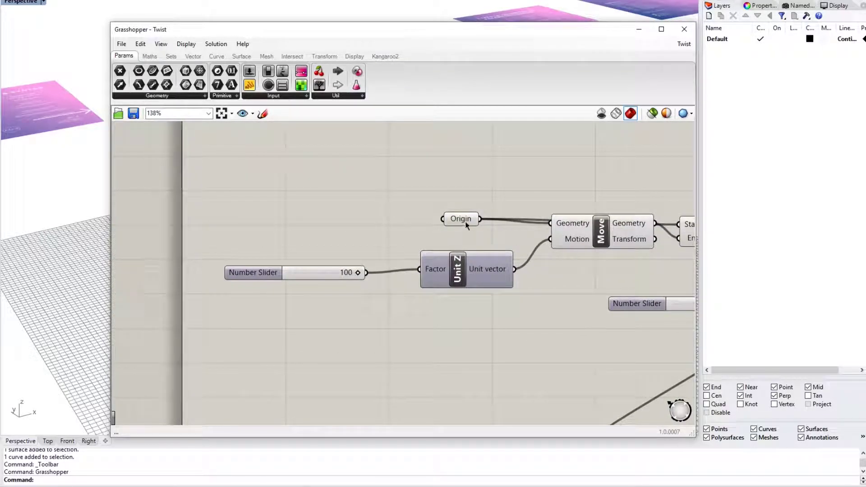
drag(466, 225, 248, 228)
click(298, 182)
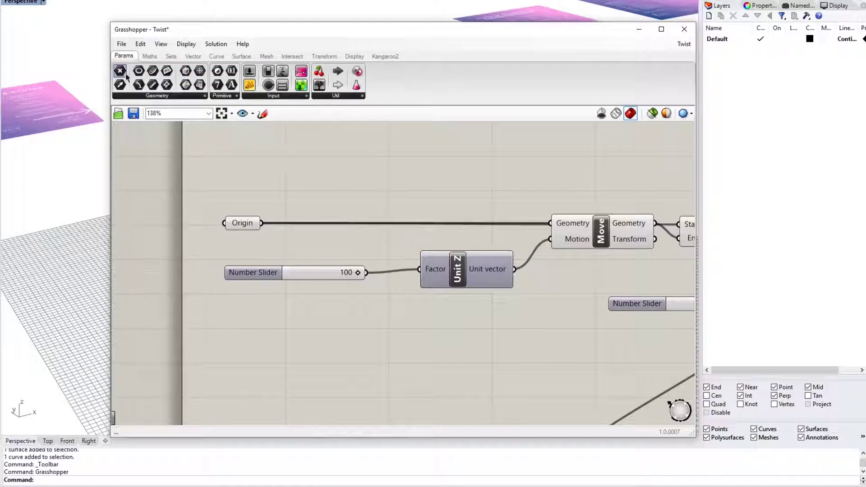
click(176, 96)
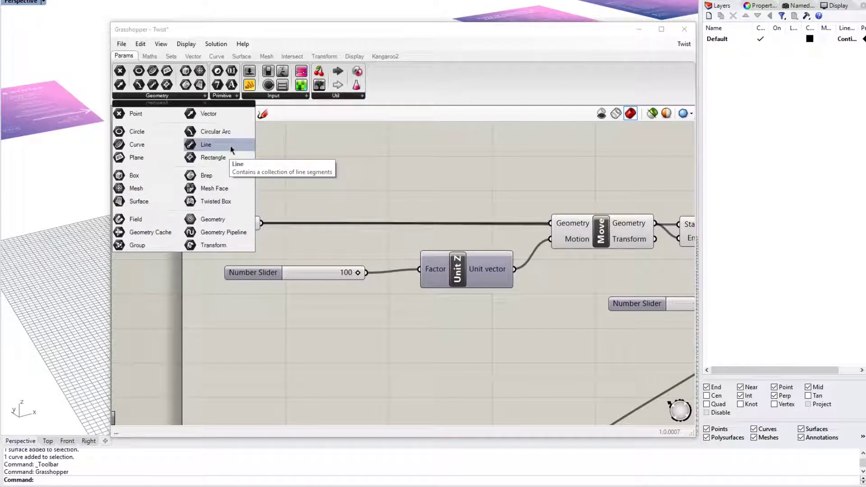
click(230, 96)
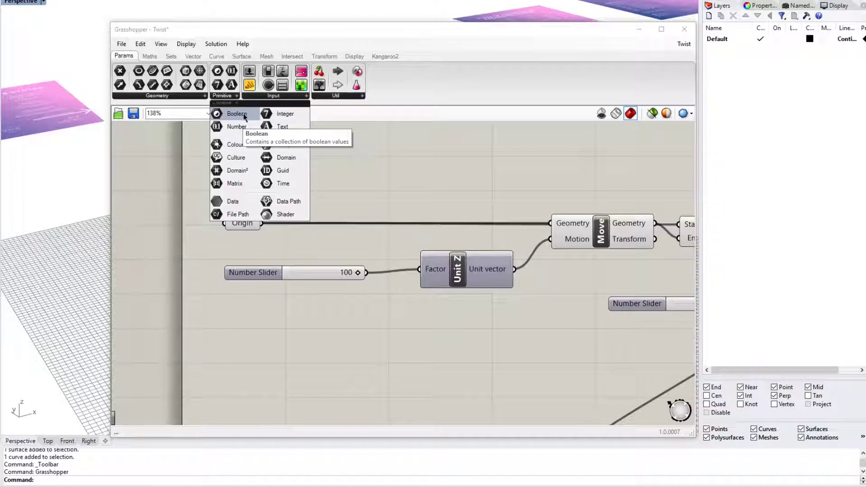
click(289, 98)
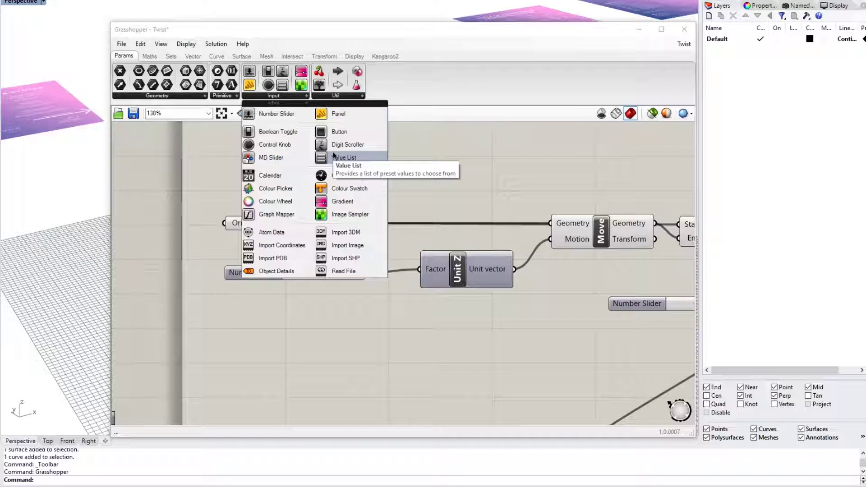
click(341, 96)
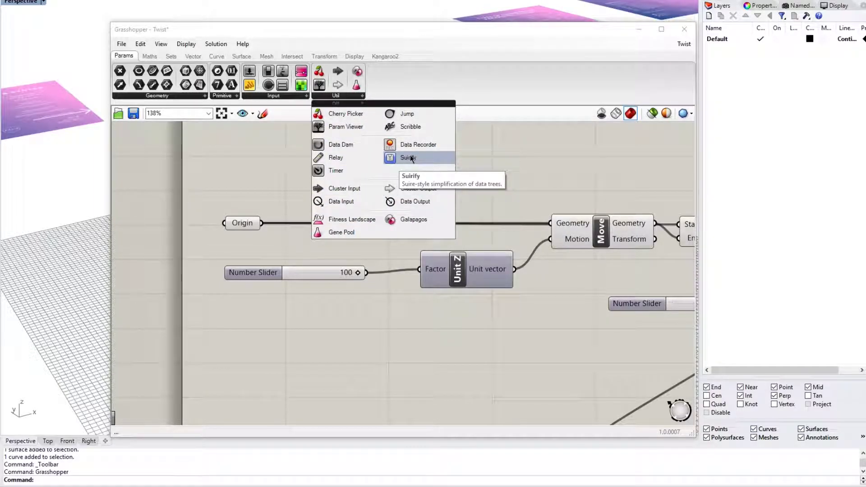
Switch to the Maths tab and view the full list of Domain components.
click(473, 150)
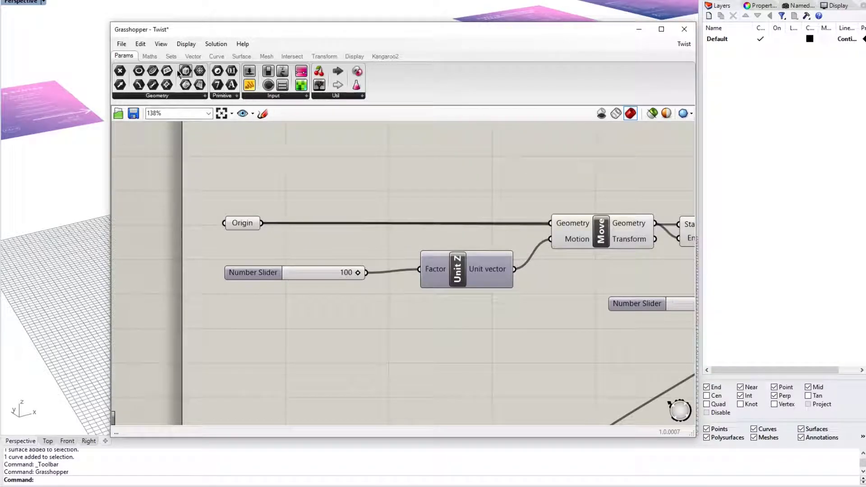
click(154, 57)
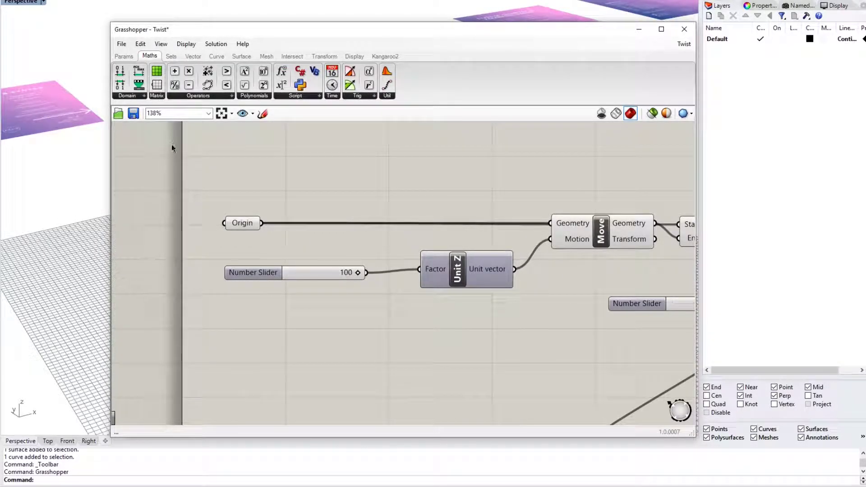
click(136, 96)
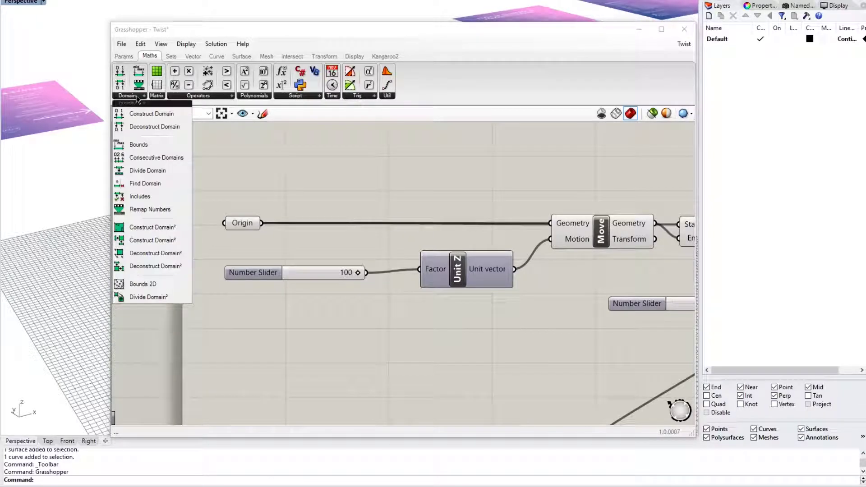
Browse the Matrix and Operators component lists.
click(154, 96)
click(155, 96)
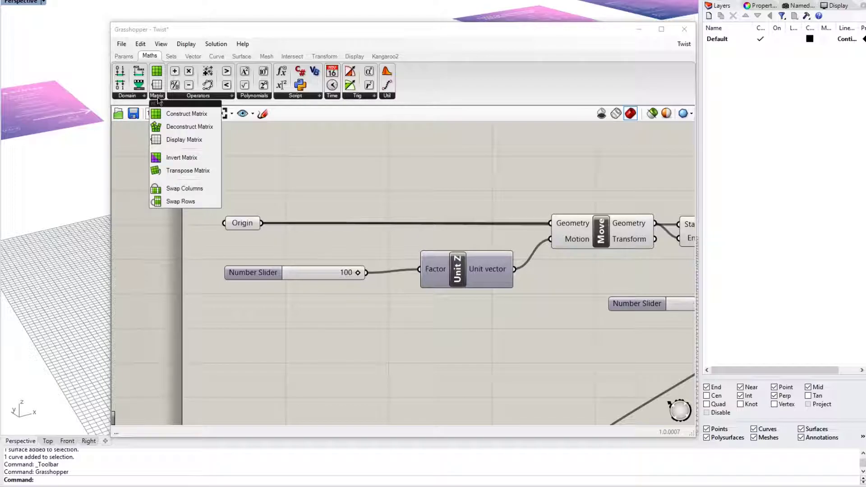
mouse_move(134, 97)
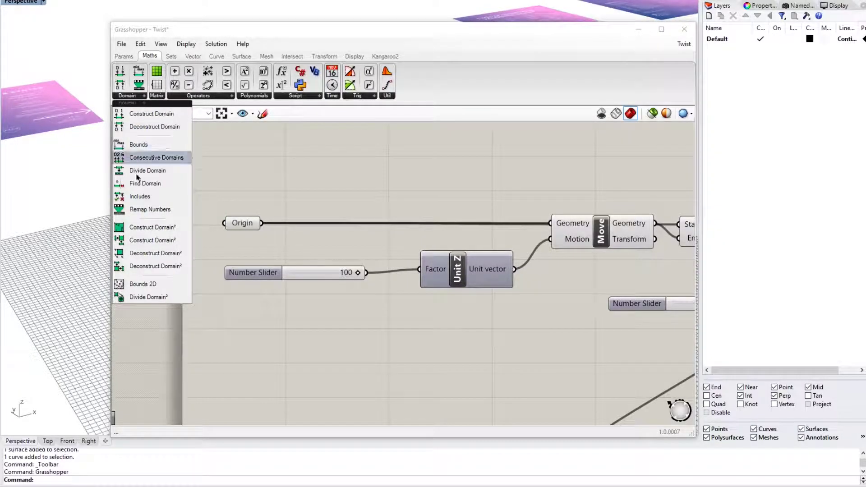
mouse_move(183, 100)
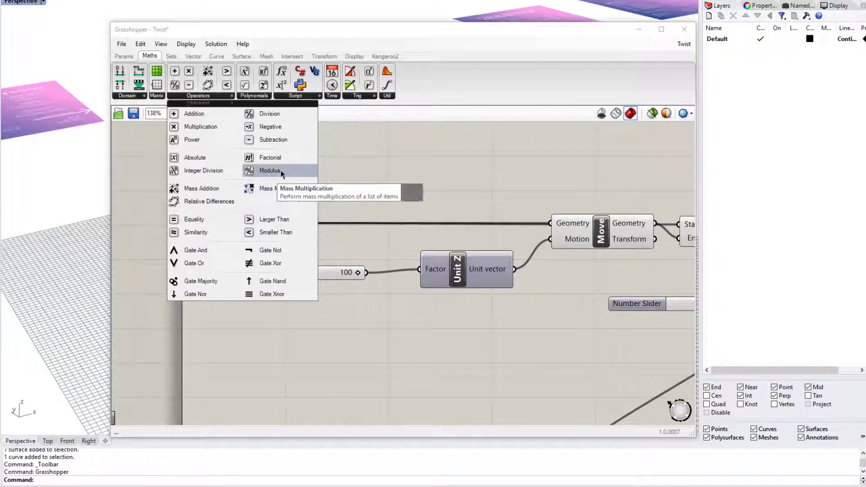
Browse the Polynomials, Script and Time component lists on the Maths tab.
click(256, 97)
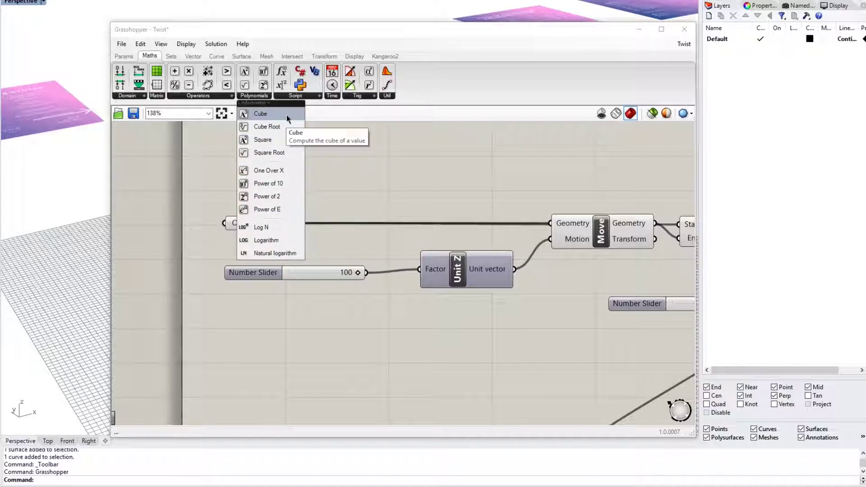
click(306, 97)
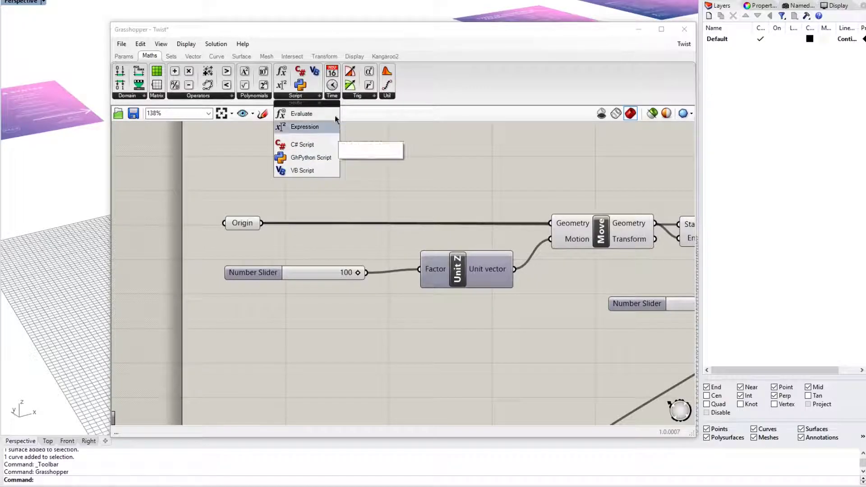
click(333, 95)
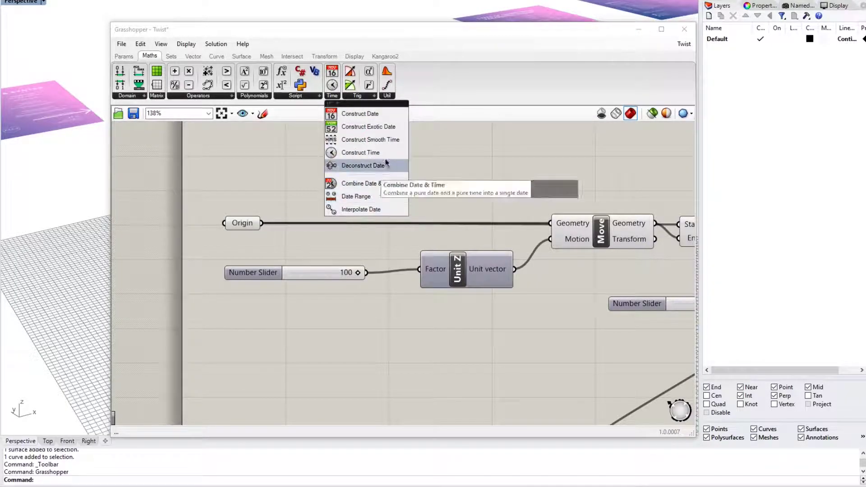
Browse the Trig and Util maths component lists, then close them.
click(367, 95)
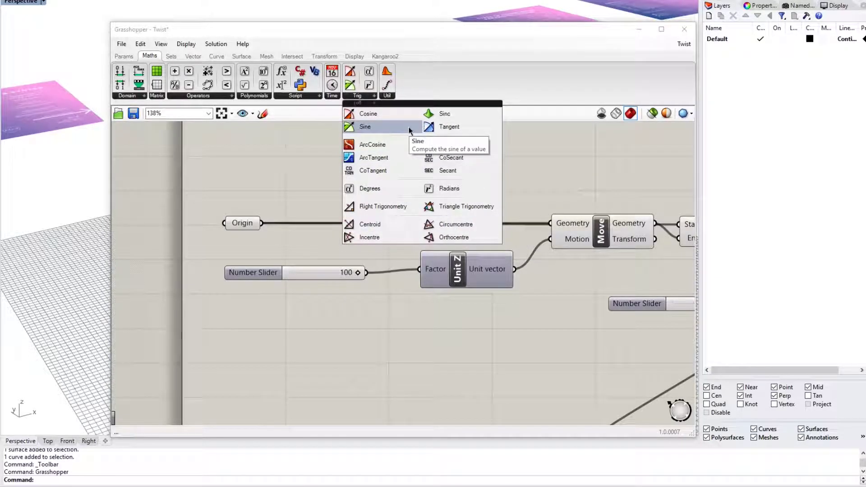
click(390, 96)
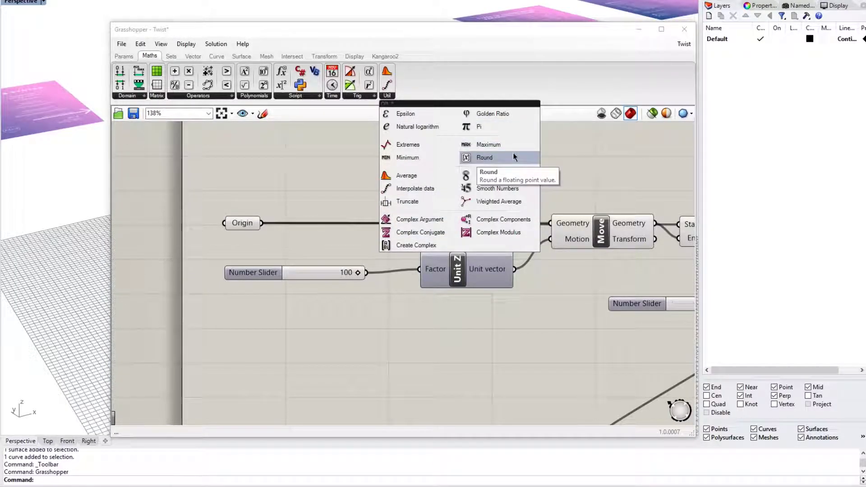
click(553, 155)
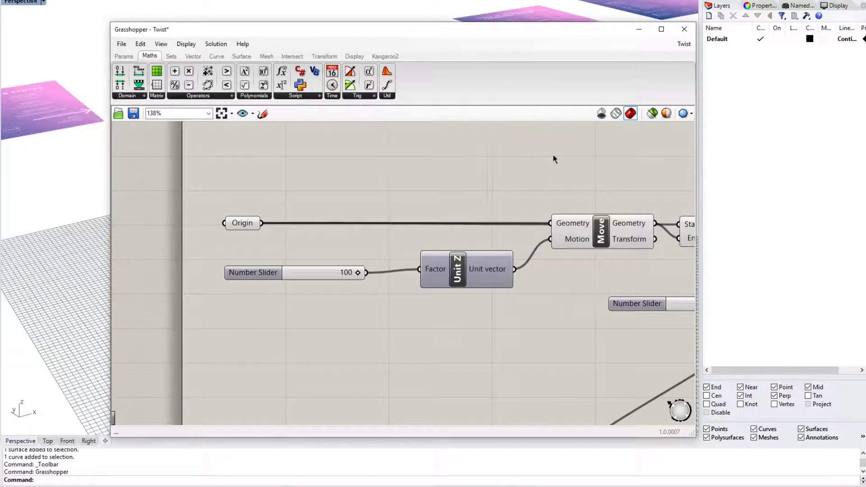
click(173, 57)
click(168, 95)
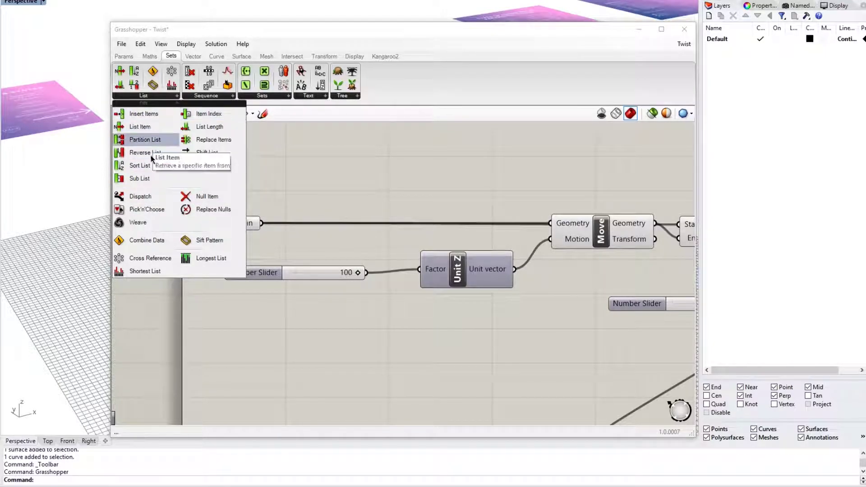
click(210, 97)
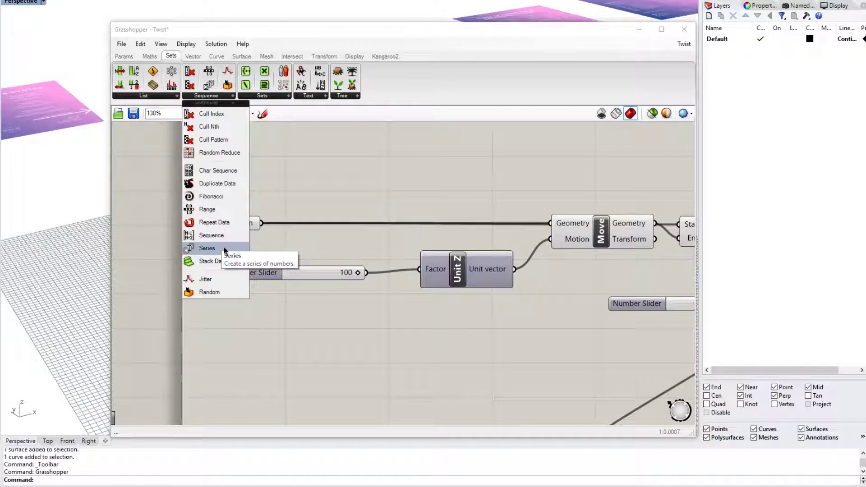
click(276, 99)
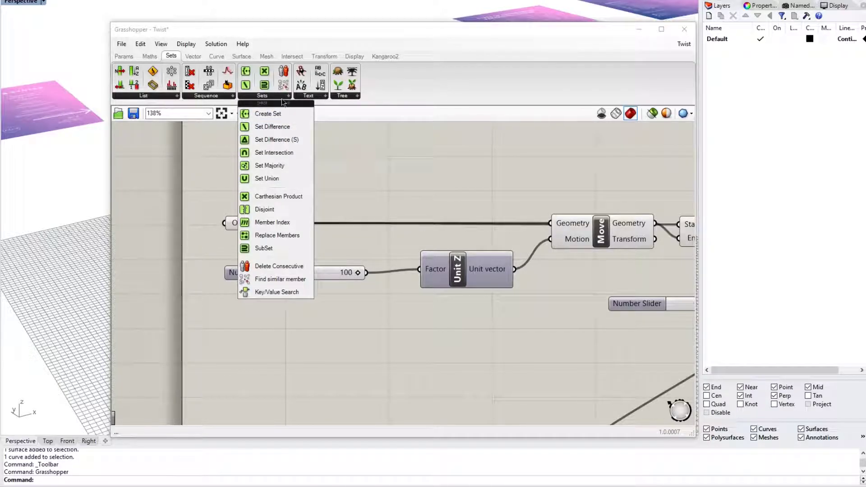
click(311, 99)
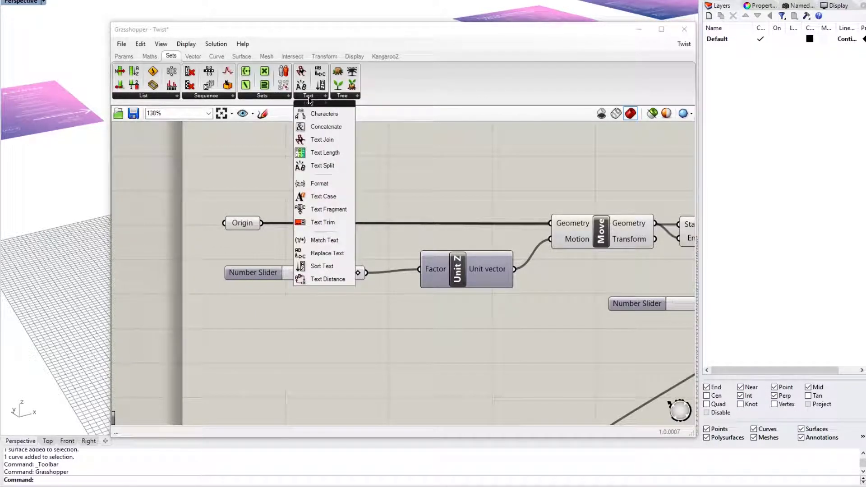
click(342, 96)
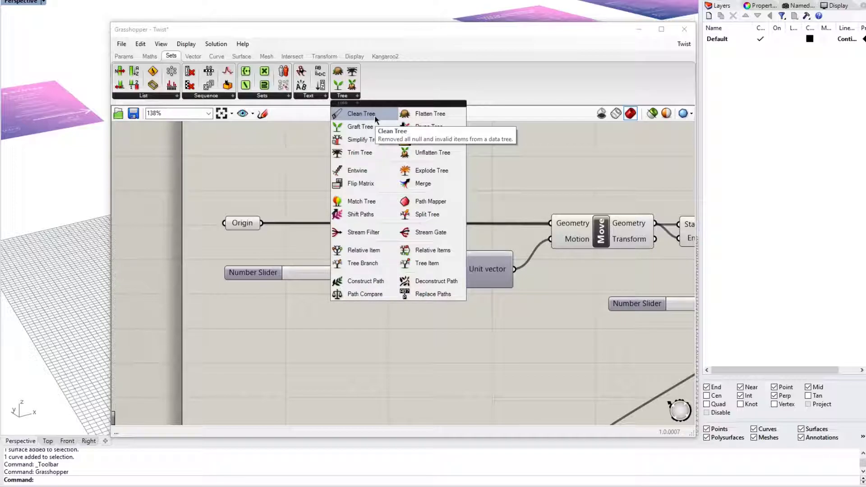
On the Vector tab, browse the Plane list and the Point list (Construct Point, Distance, Closest Point).
click(192, 57)
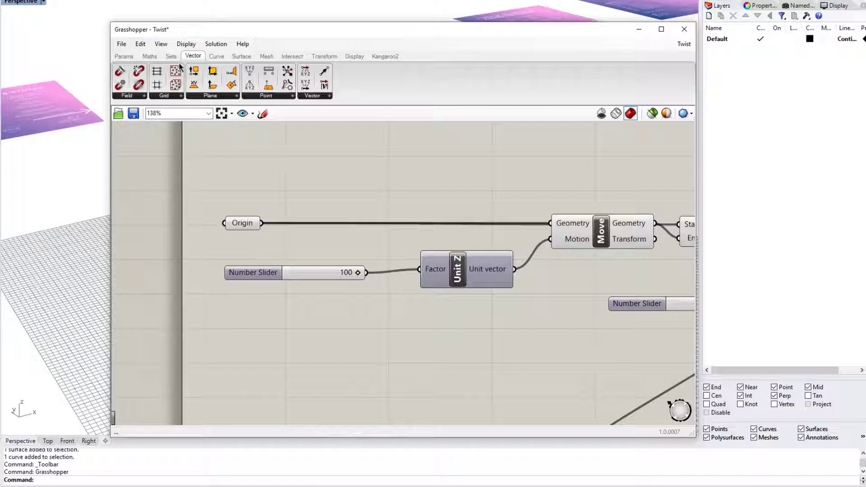
click(208, 95)
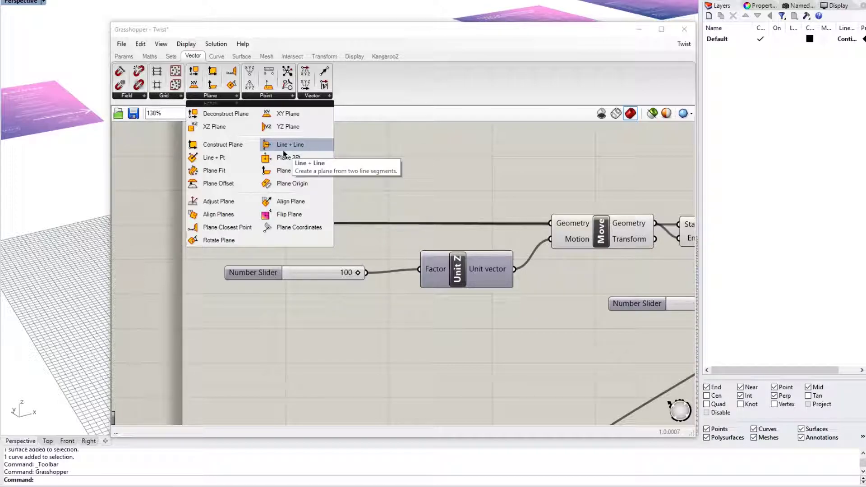
click(267, 95)
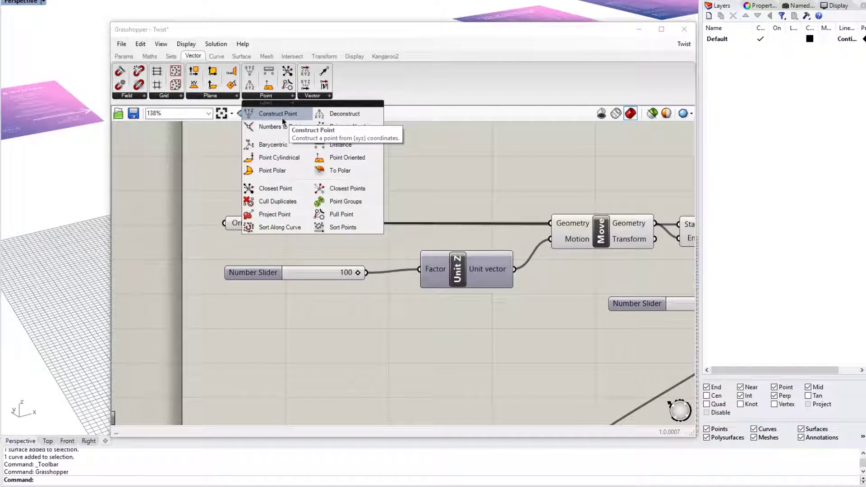
click(313, 97)
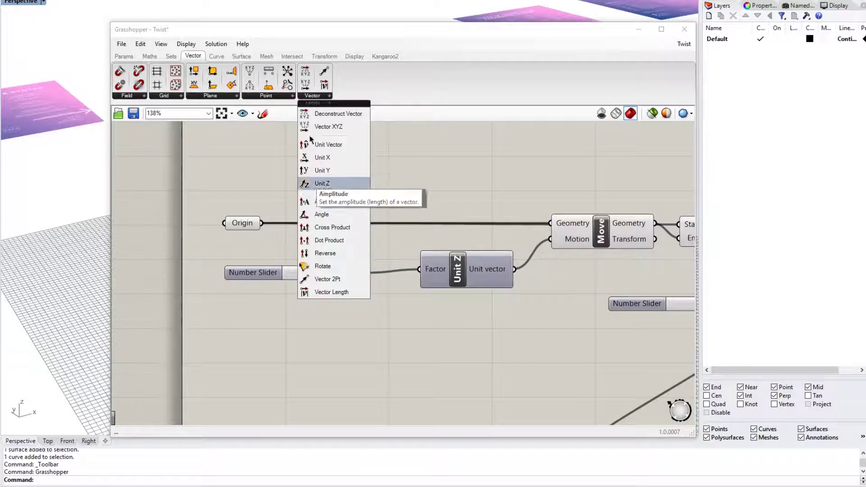
On the Curve tab, browse Analysis and the Division list (Divide Curve, Divide Distance, Divide Length).
click(218, 56)
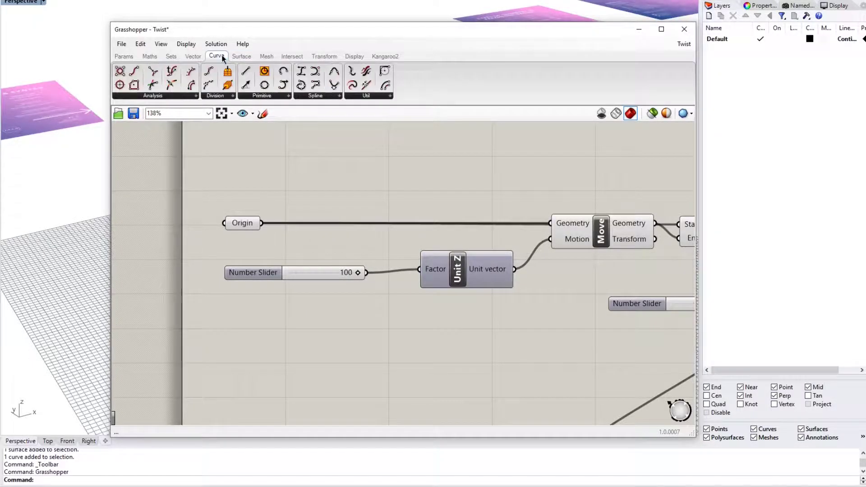
click(165, 96)
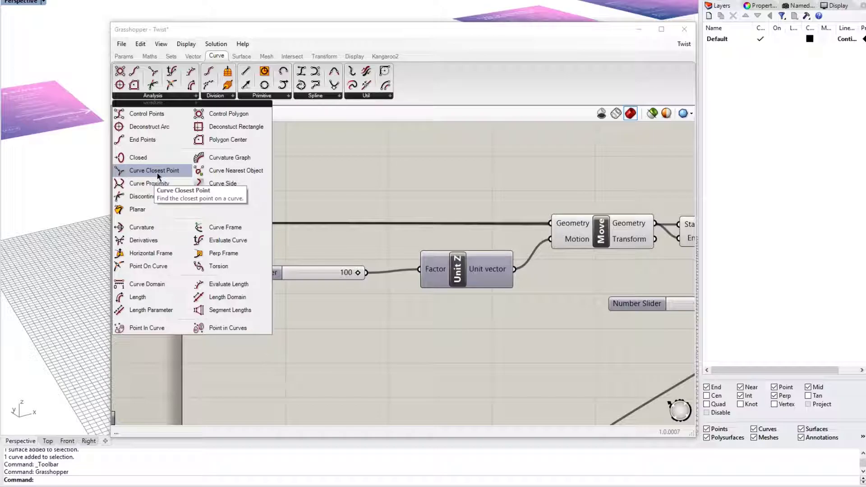
click(221, 97)
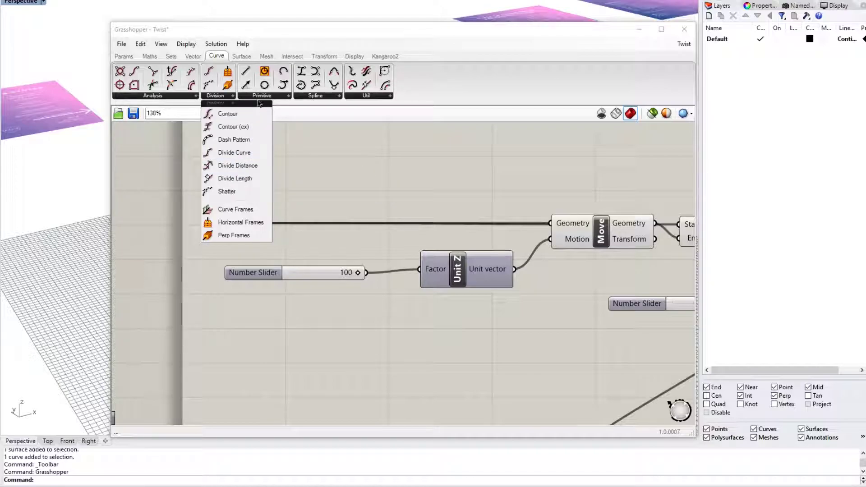
Browse the curve Primitive, Spline and Util component lists.
mouse_move(266, 97)
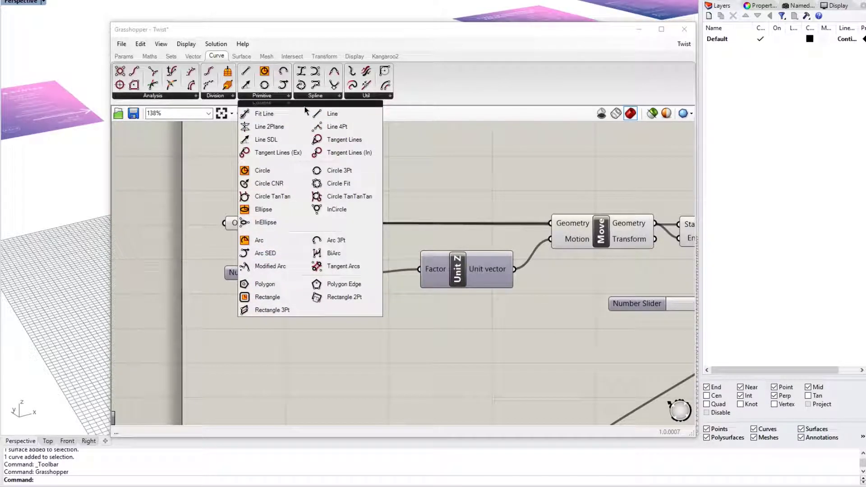
click(319, 96)
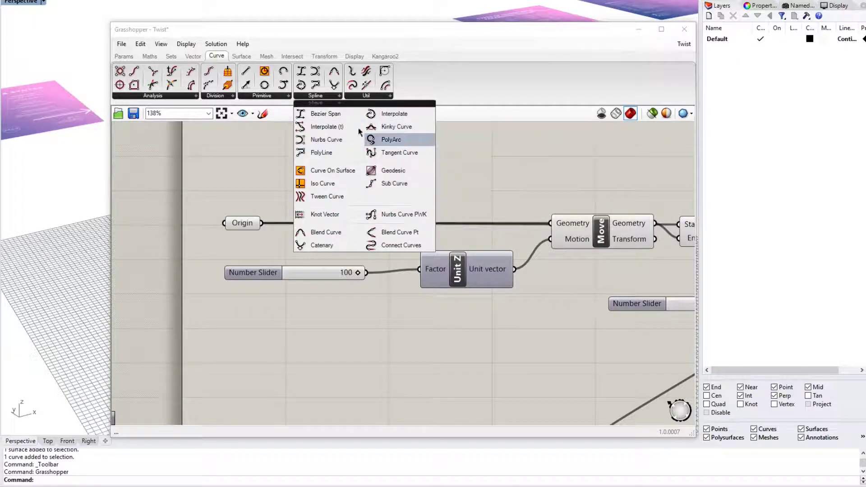
click(370, 96)
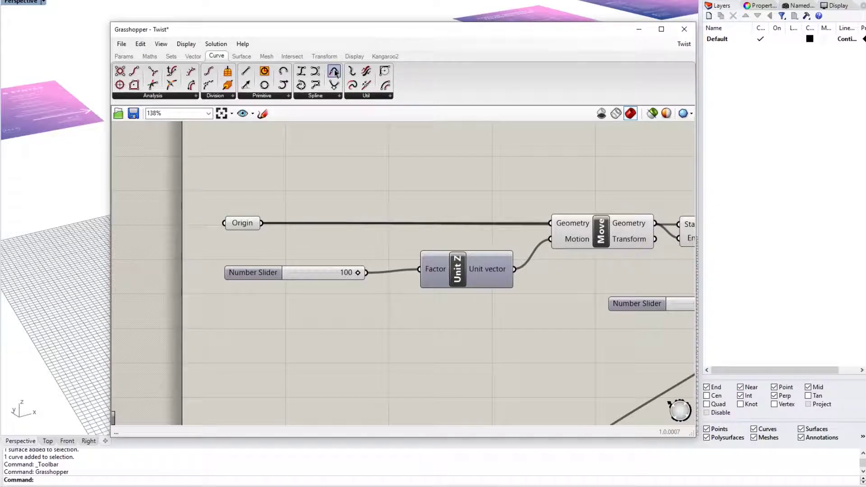
Bring up and dismiss the canvas component search, then switch to the Surface components.
double_click(331, 164)
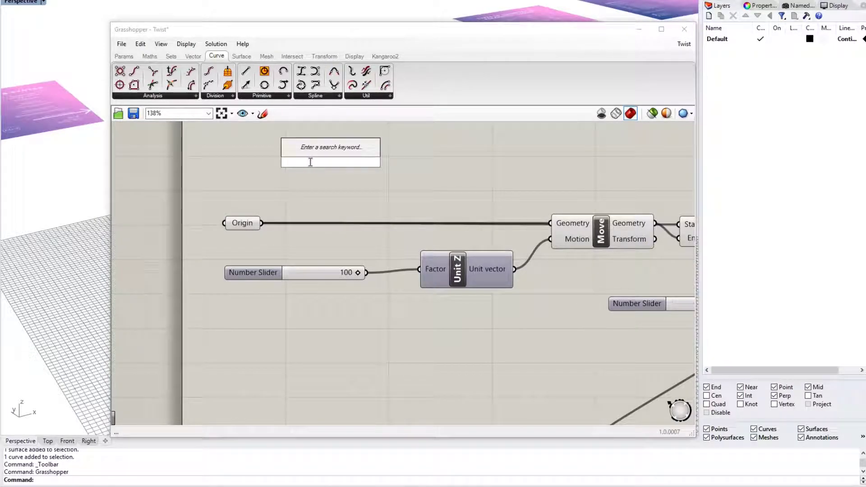
click(291, 187)
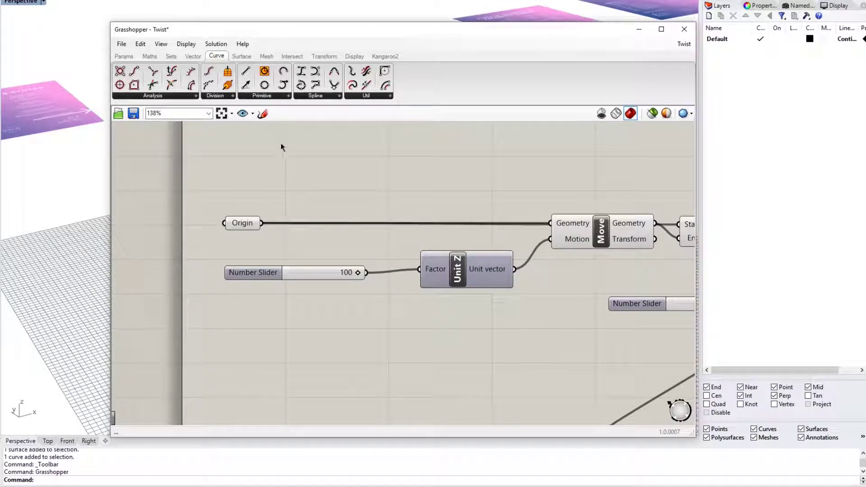
click(242, 56)
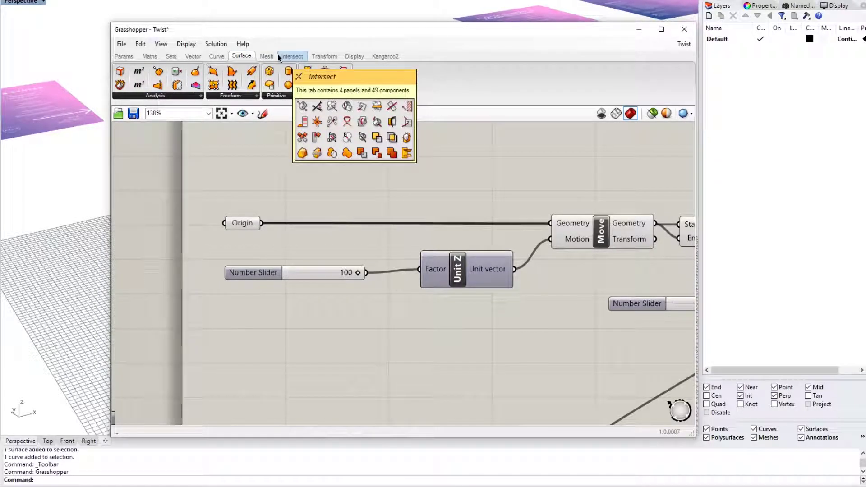
Review the Surface tab's analysis, primitive and utility lists, ending on Cap Holes and Brep Join.
click(185, 96)
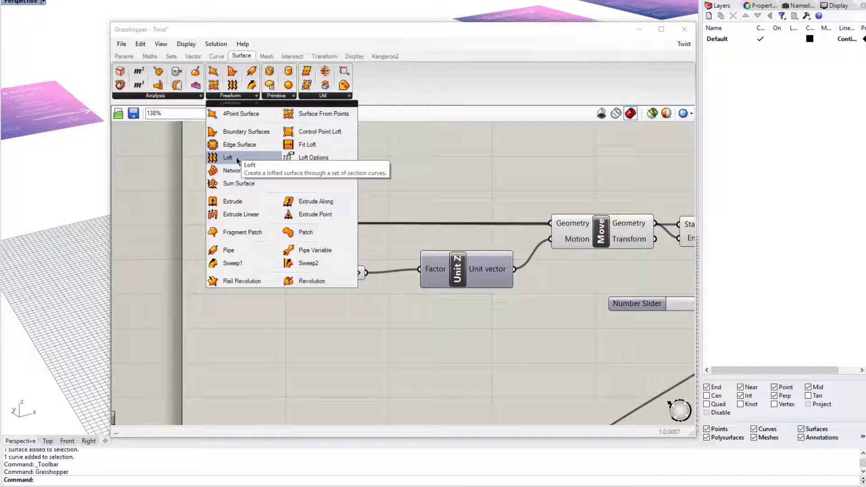
click(277, 95)
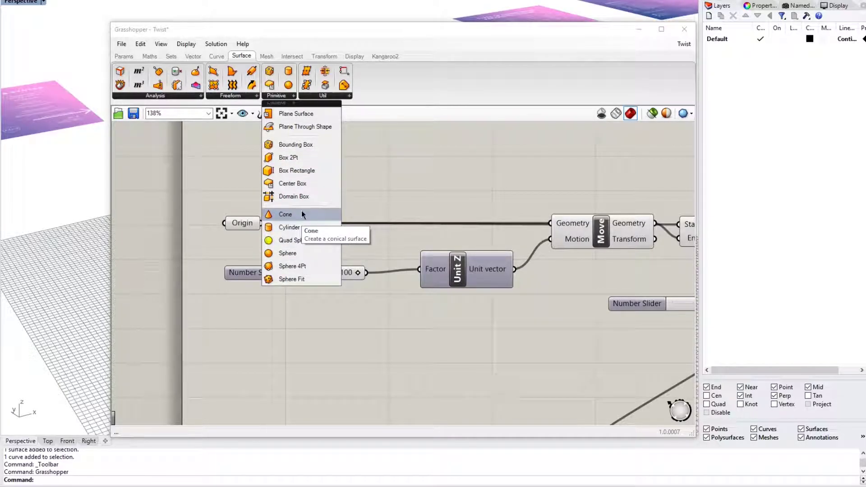
click(324, 96)
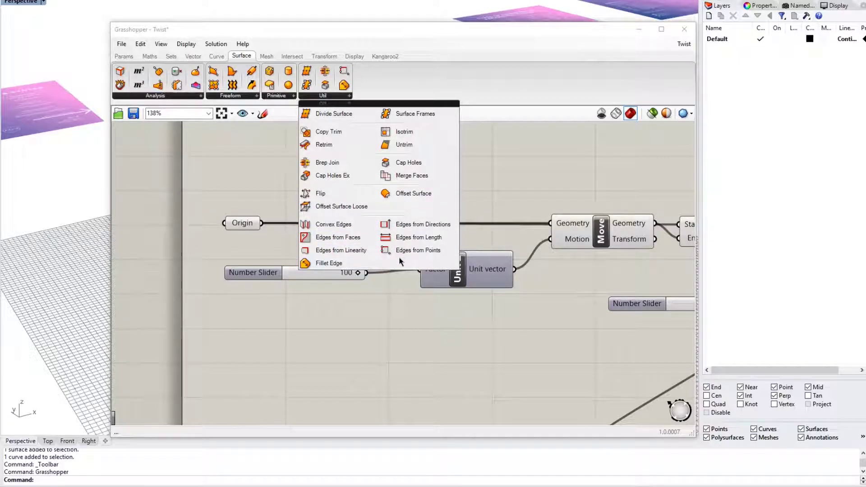
Switch to the Mesh tab and review its Analysis, Primitive and Util component lists.
click(271, 57)
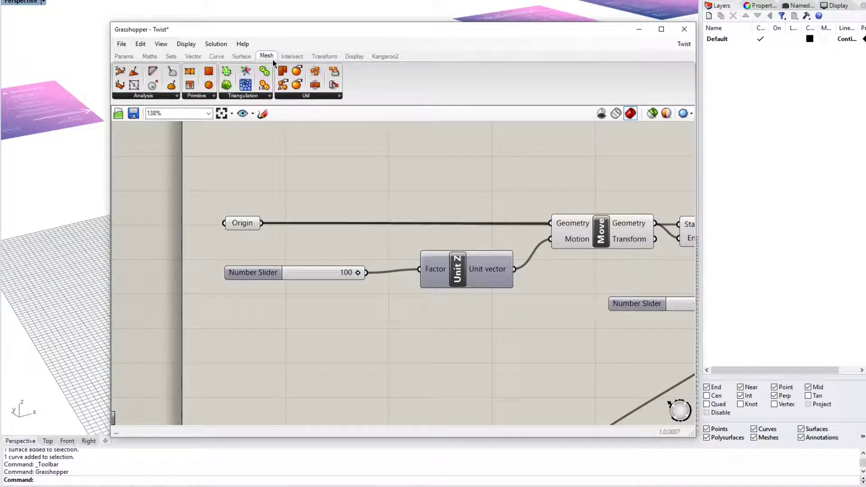
click(168, 97)
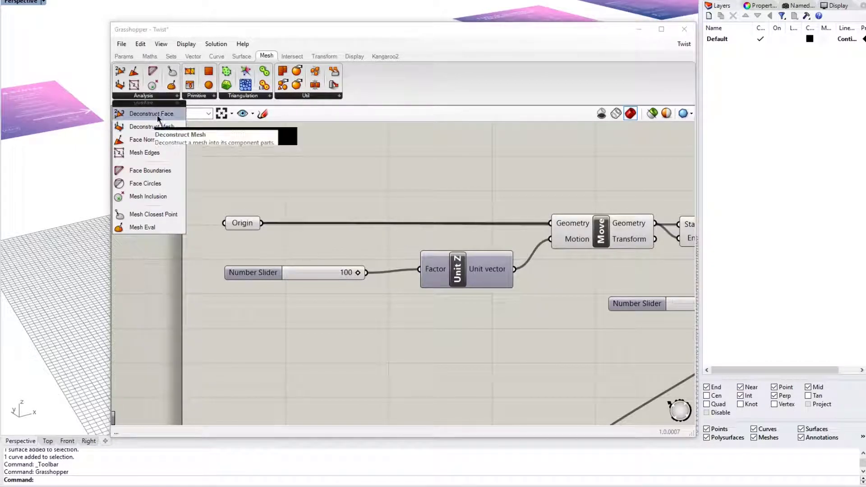
click(202, 97)
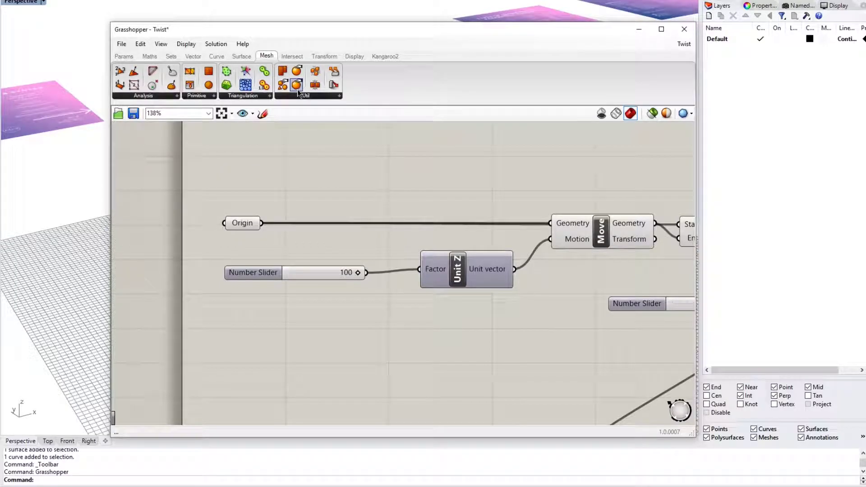
mouse_move(295, 98)
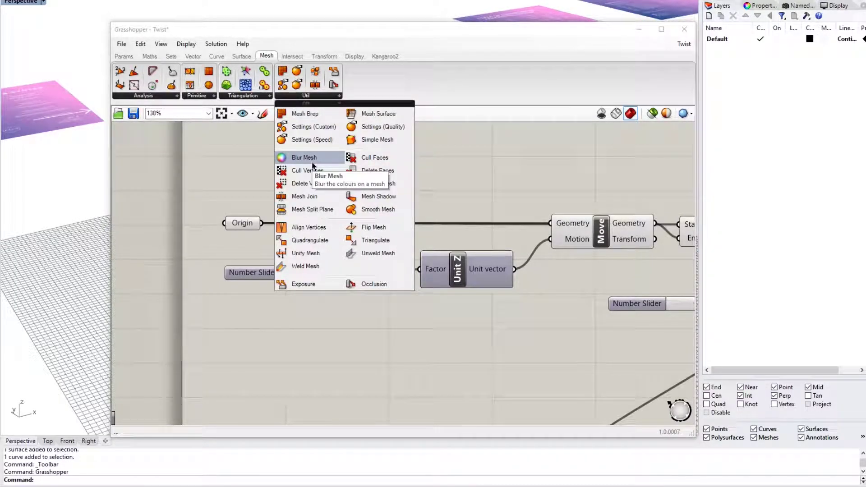
On the Intersect tab, review the Mathematical, Physical, Region and Shape lists, ending on Solid Union.
click(302, 58)
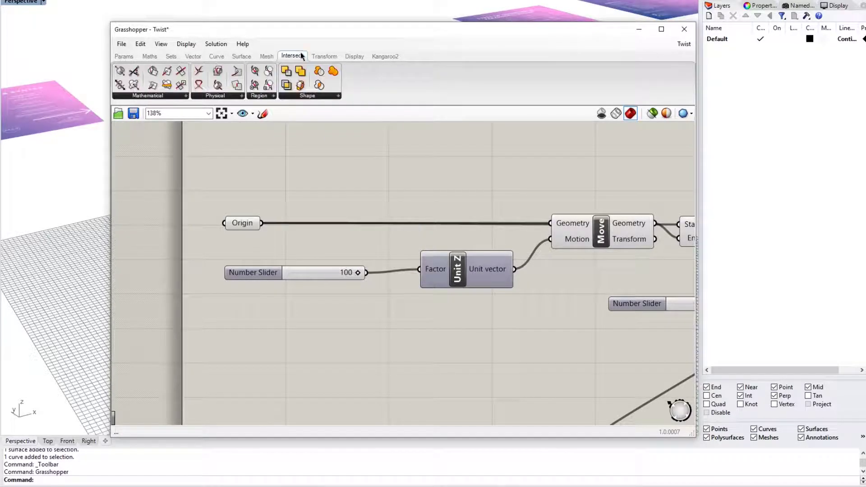
mouse_move(181, 101)
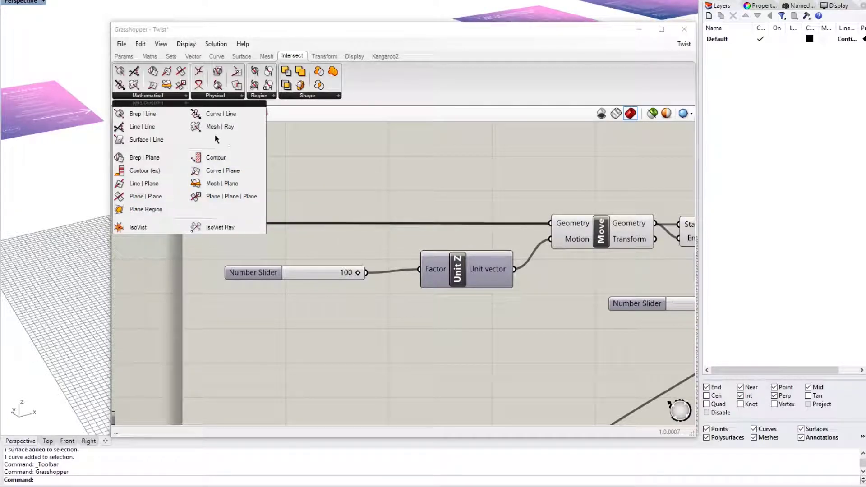
click(213, 96)
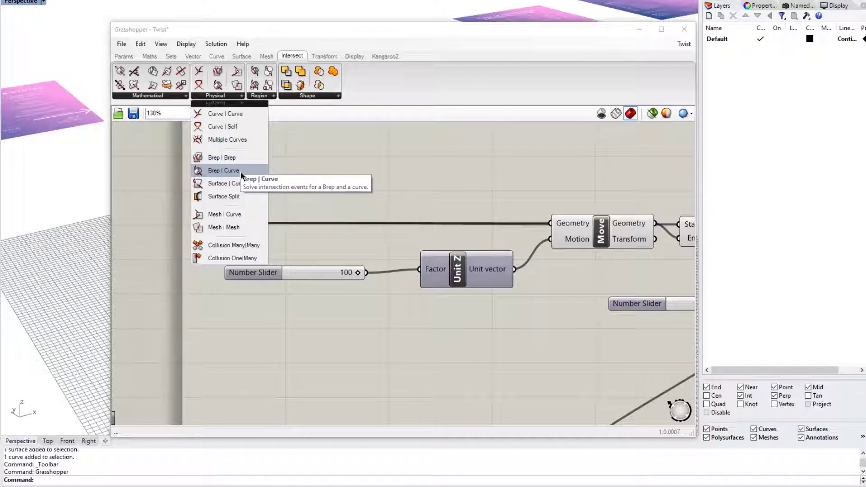
click(273, 97)
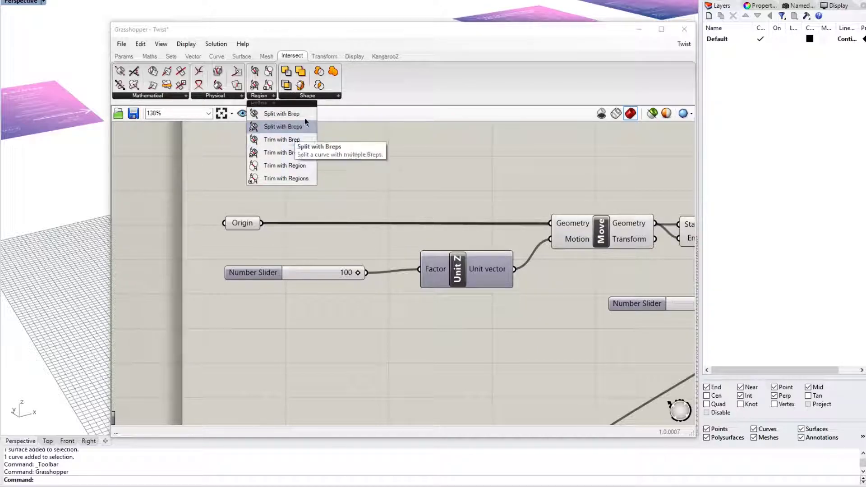
click(311, 97)
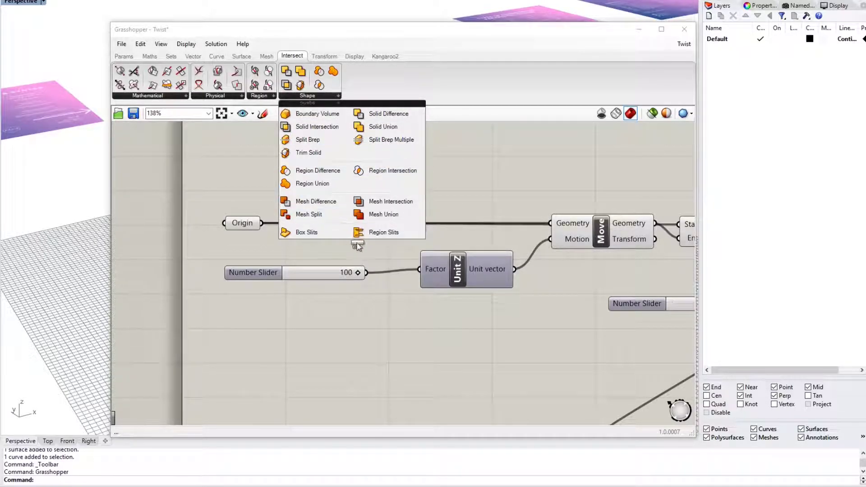
Review the Transform tab's Affine, Array, Euclidean, Morph and Util lists, then show the Display tab.
click(332, 56)
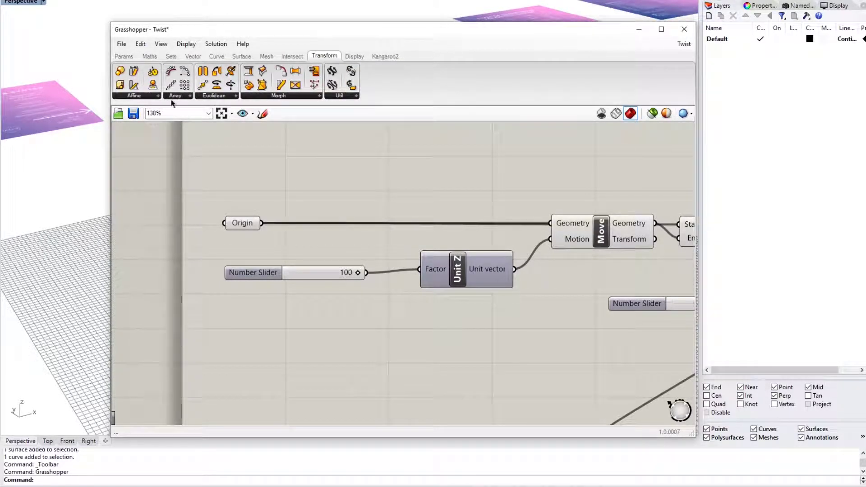
click(156, 98)
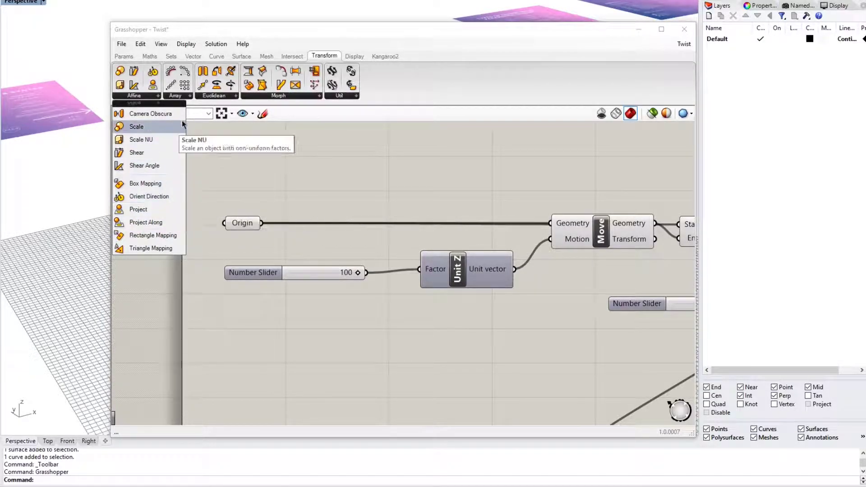
click(190, 96)
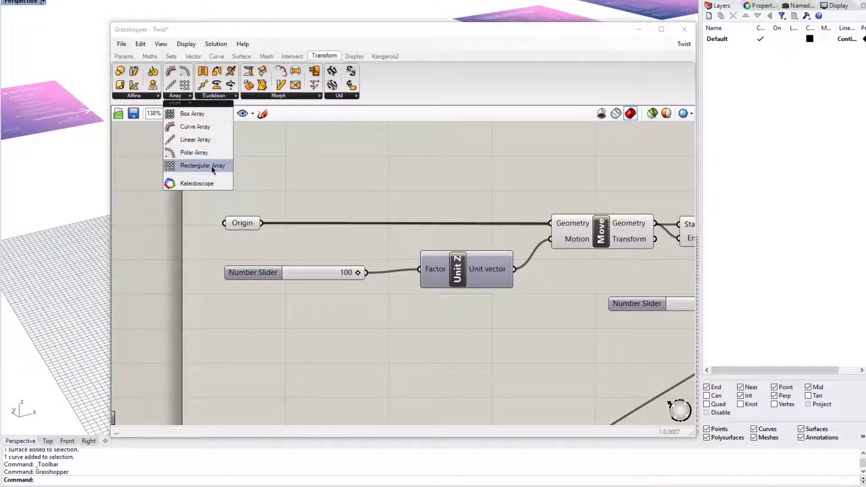
click(222, 97)
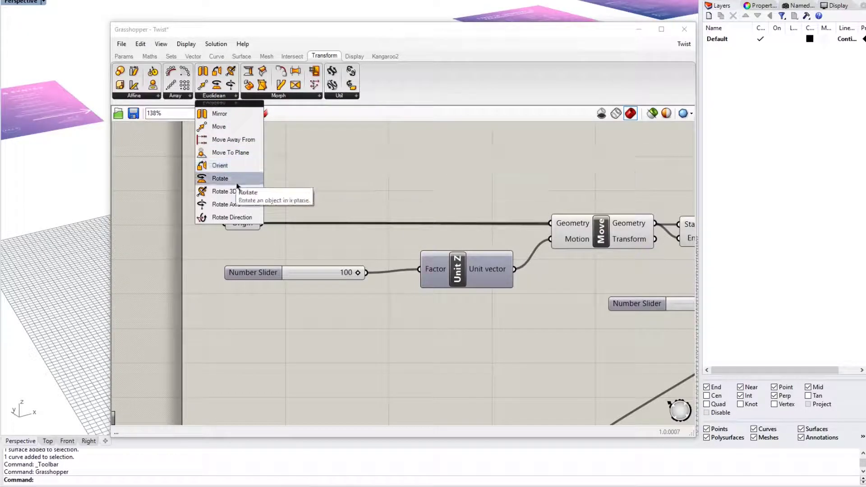
click(288, 96)
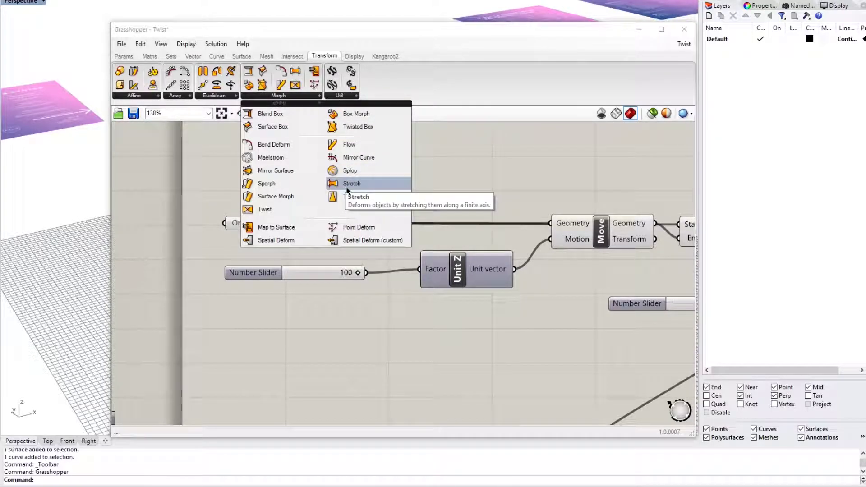
click(341, 96)
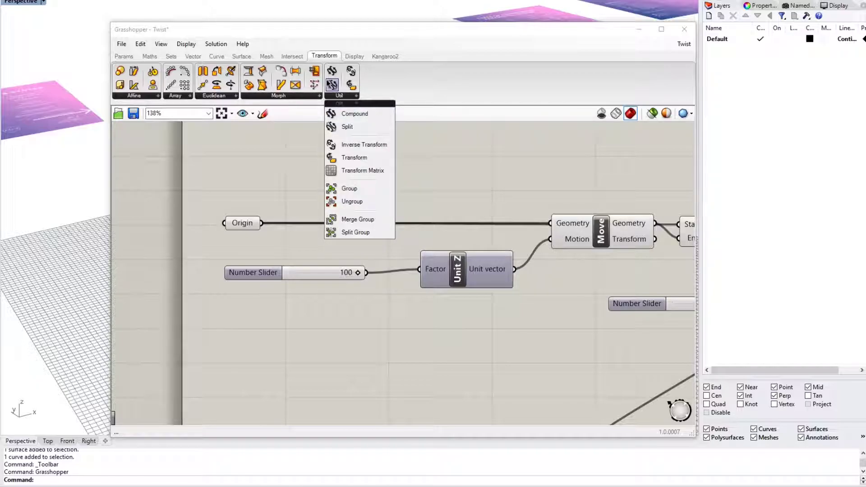
drag(347, 127, 354, 59)
click(354, 56)
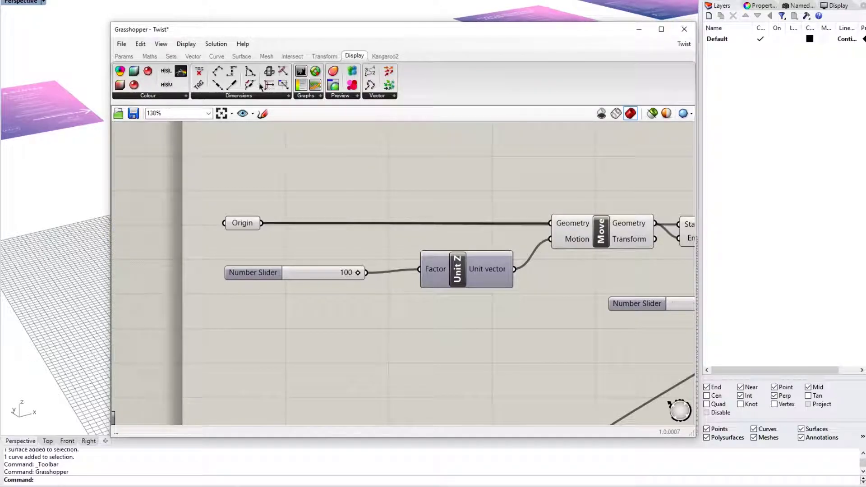
click(159, 96)
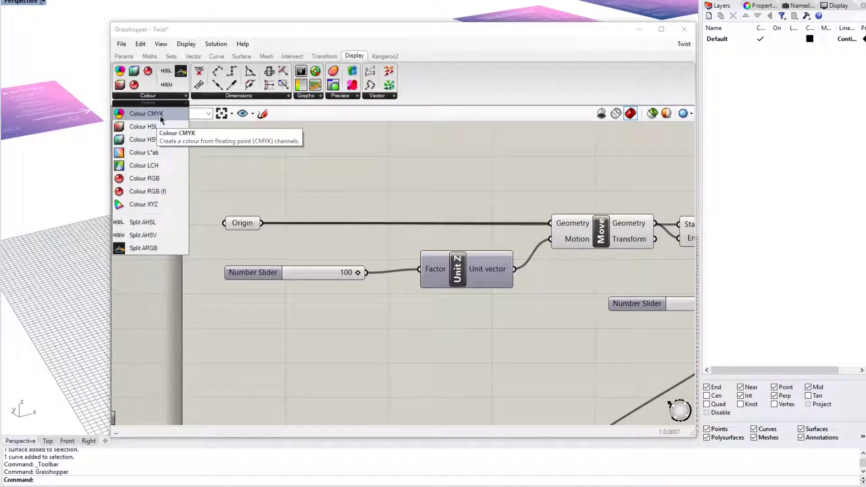
click(222, 97)
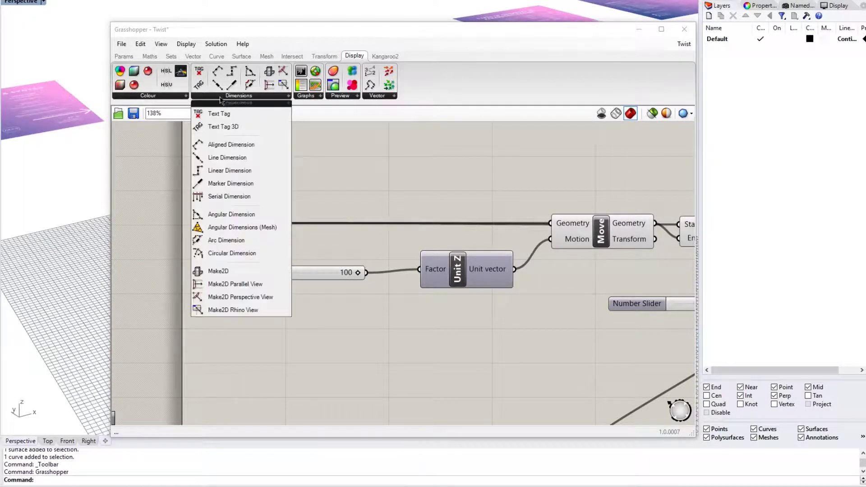
click(163, 97)
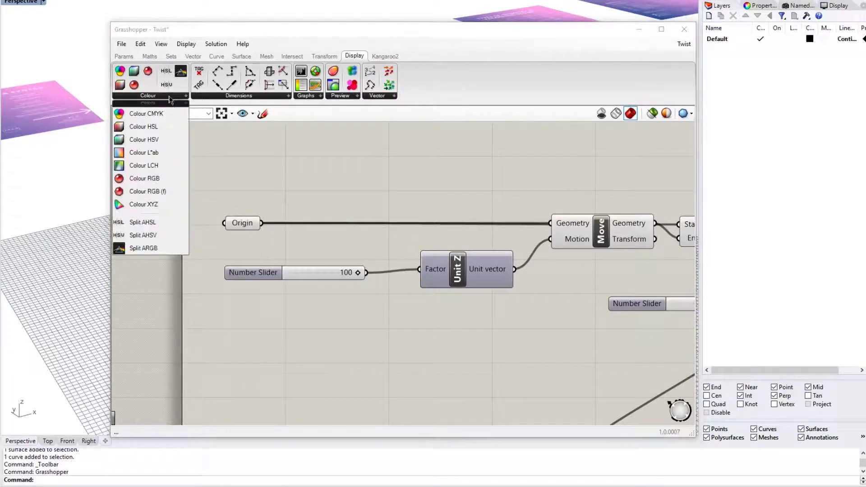
click(243, 97)
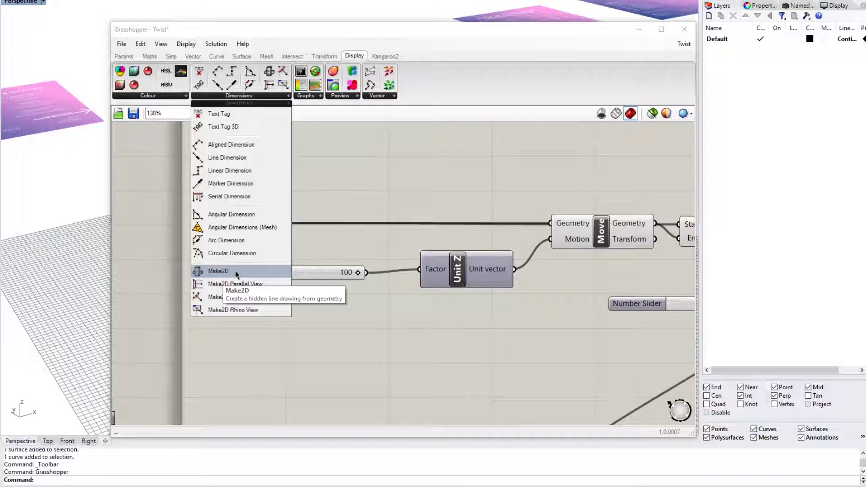
drag(237, 271, 248, 273)
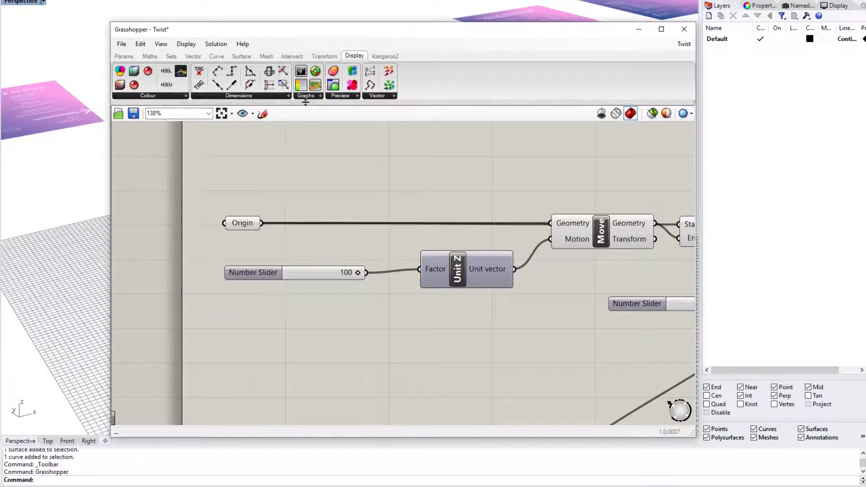
click(312, 99)
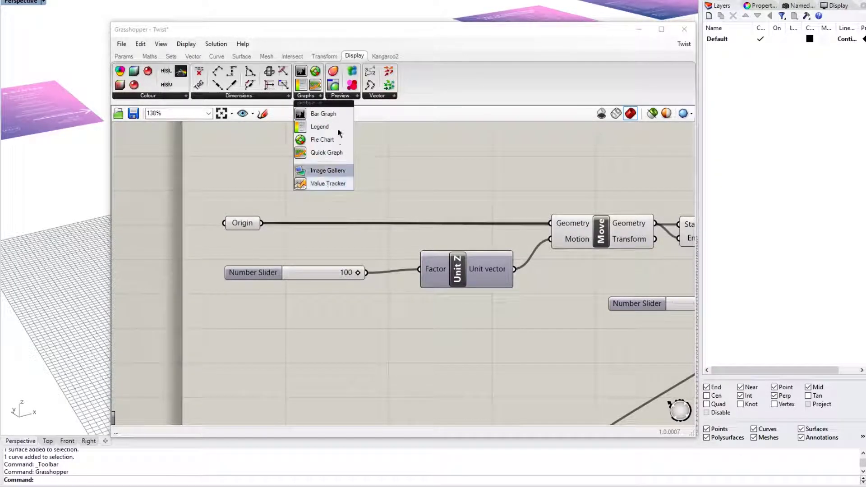
click(351, 96)
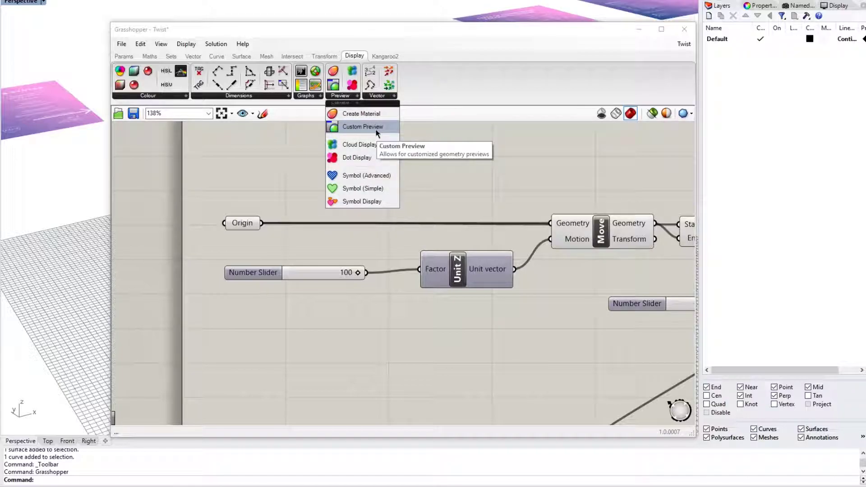
click(395, 95)
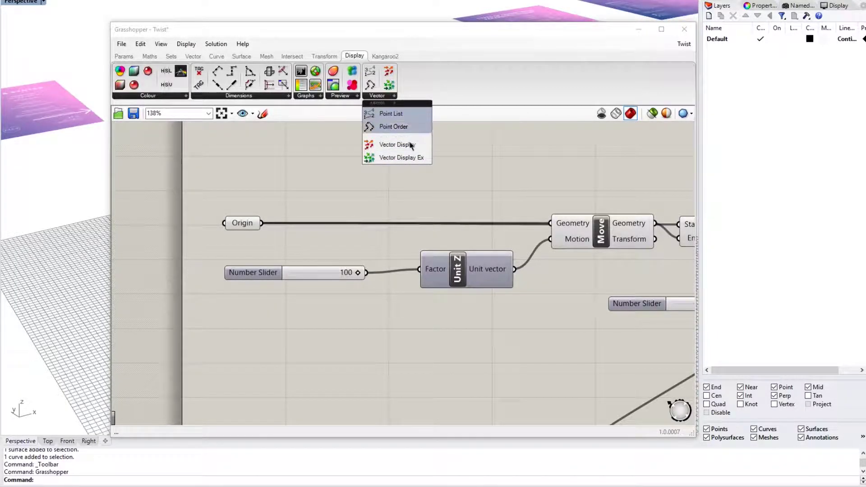
Place a Point List component from the Display Vector list onto the canvas, then delete it.
click(377, 95)
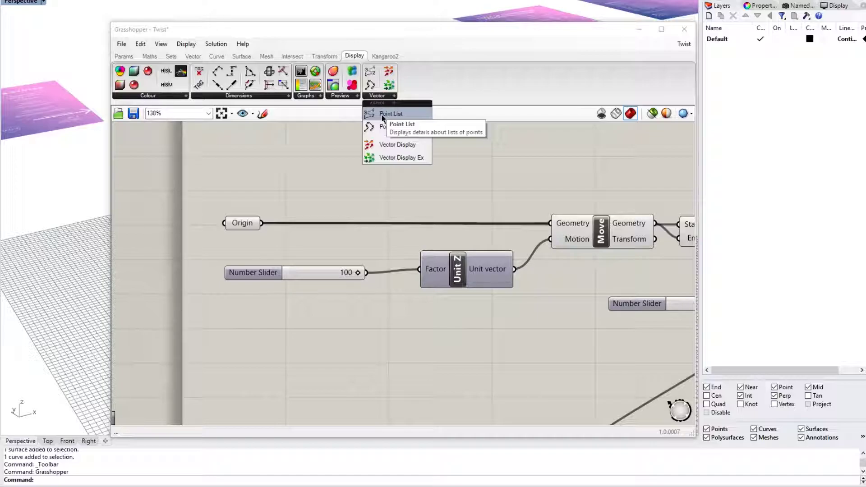
drag(382, 118, 386, 189)
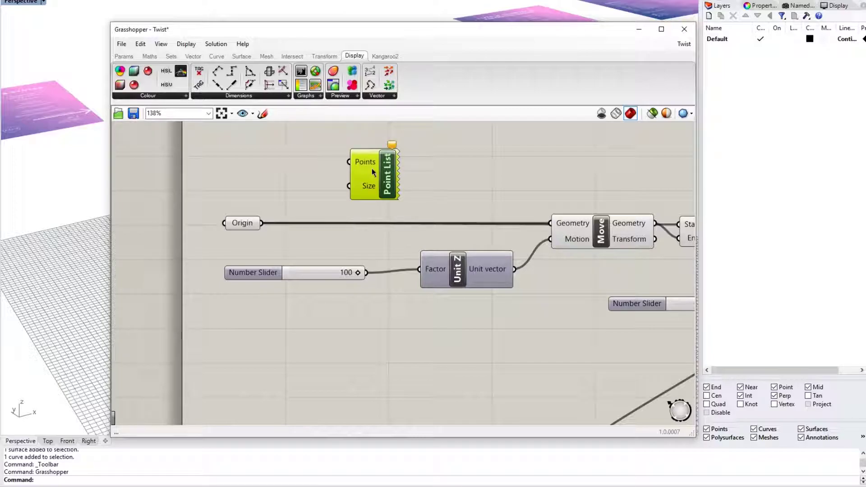
mouse_move(373, 172)
key(Delete)
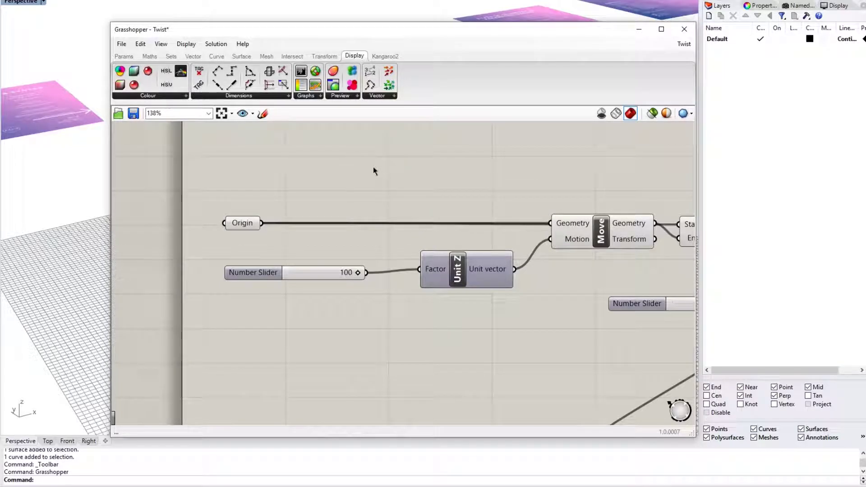
Flip through the Kangaroo2, Display and Transform tabs, settling on the Intersect tab.
click(393, 56)
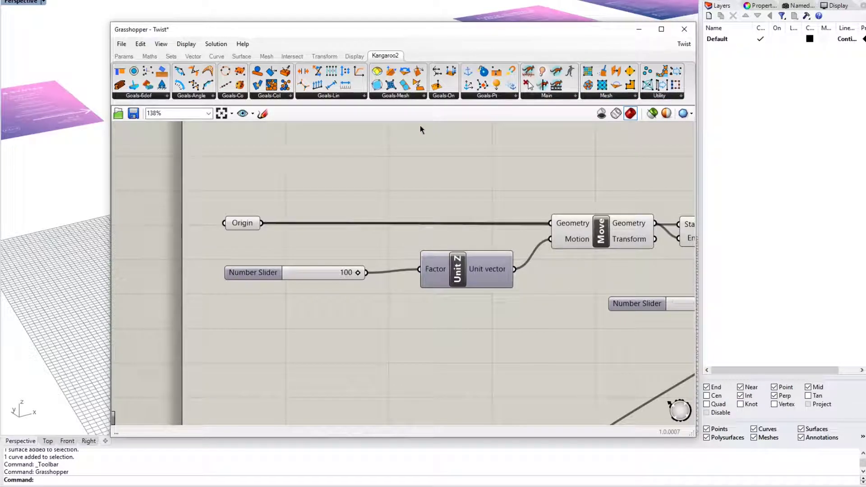
click(360, 59)
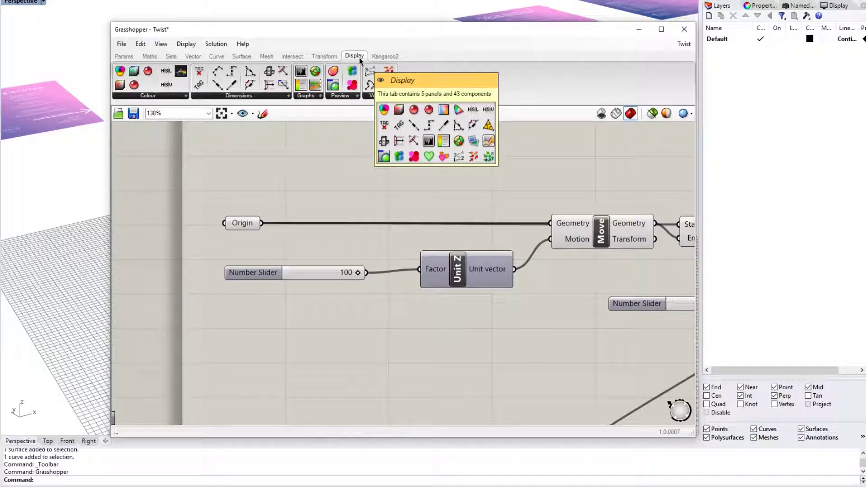
click(323, 59)
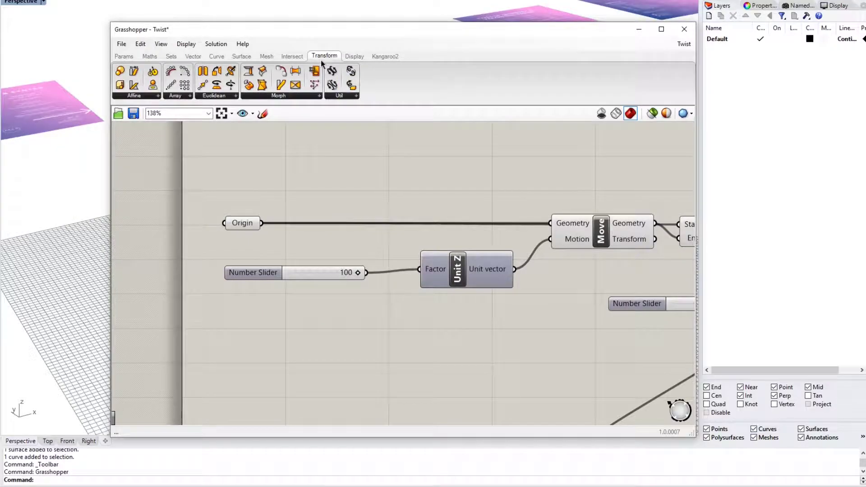
mouse_move(322, 64)
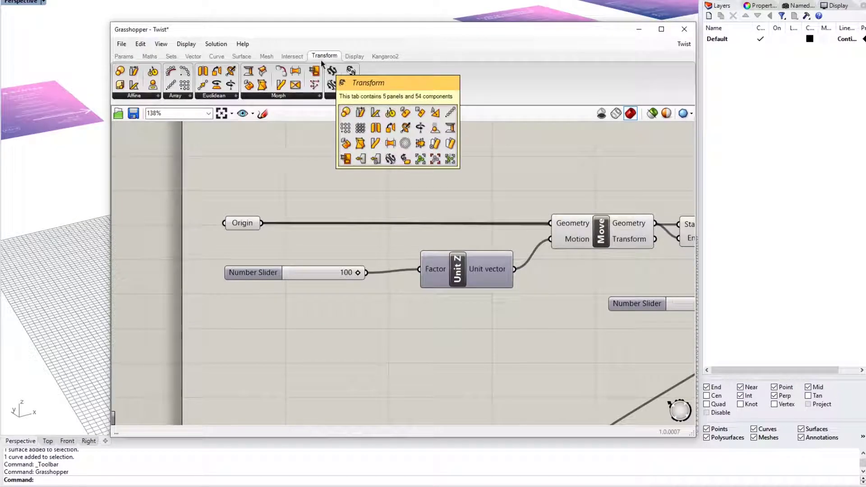
mouse_move(298, 57)
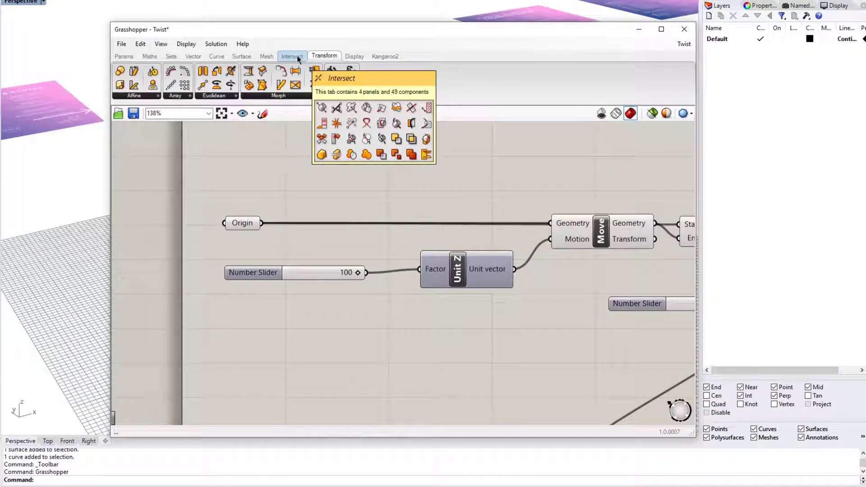
click(297, 55)
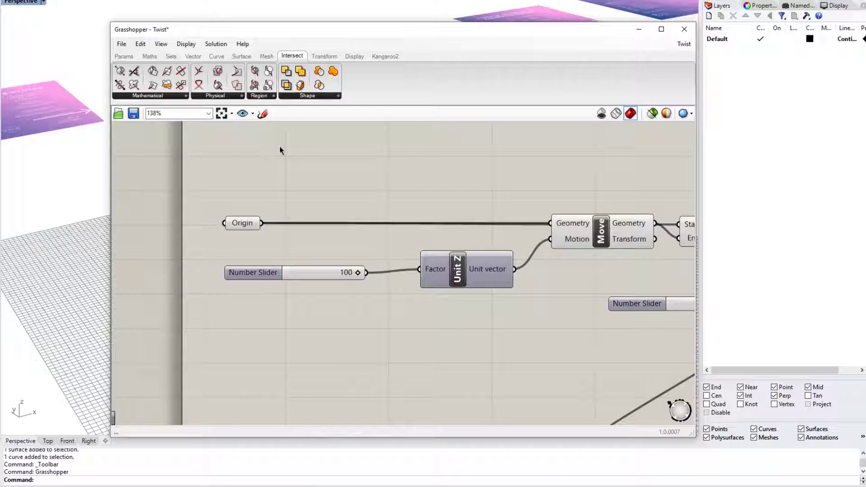
Pan and zoom the canvas to bring the whole Twist definition into view.
scroll(280, 150, down, 4)
scroll(322, 171, down, 5)
right_drag(357, 155, 325, 128)
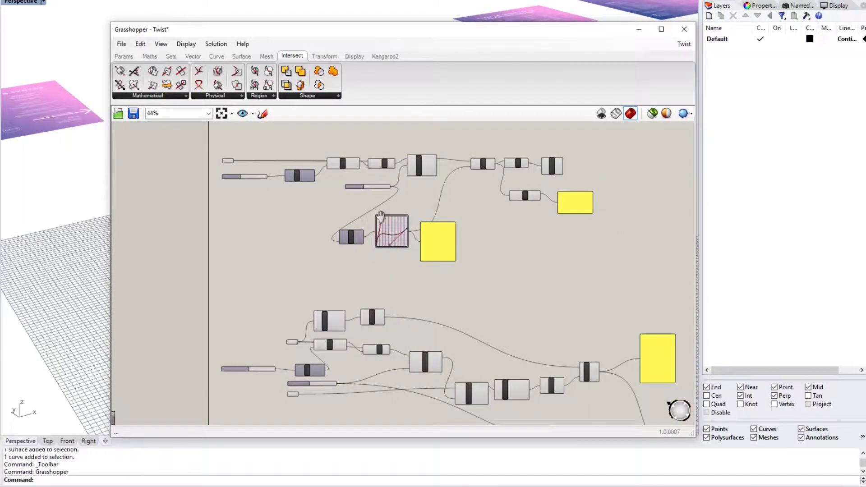
mouse_move(431, 316)
right_down()
mouse_move(416, 263)
mouse_move(371, 186)
mouse_move(437, 194)
right_up()
right_drag(285, 225, 336, 181)
scroll(297, 177, up, 3)
right_drag(263, 216, 246, 259)
scroll(295, 197, up, 2)
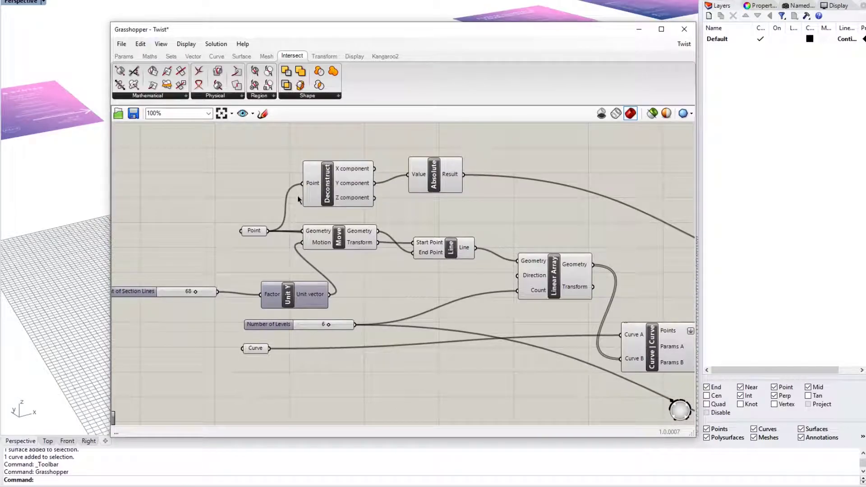
scroll(253, 237, down, 3)
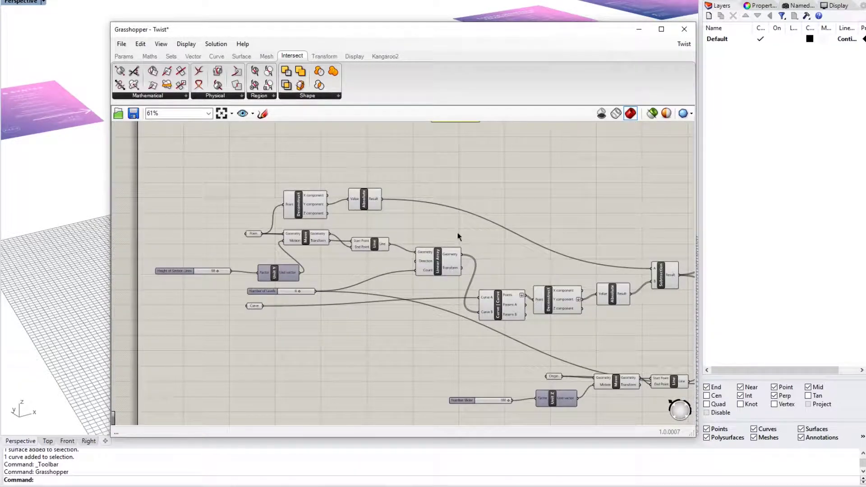
scroll(526, 222, down, 3)
right_drag(550, 217, 426, 193)
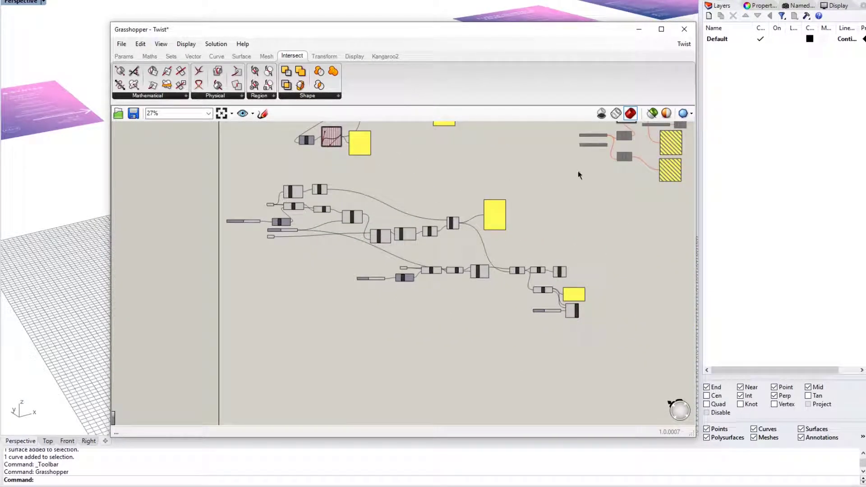
Window-select the tower definition's components and group them.
drag(589, 179, 205, 354)
key(space)
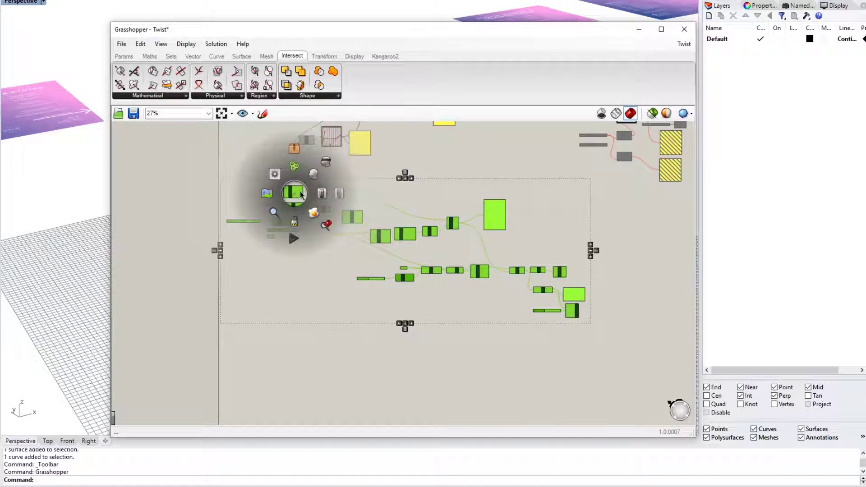
click(293, 167)
click(465, 166)
scroll(335, 246, up, 5)
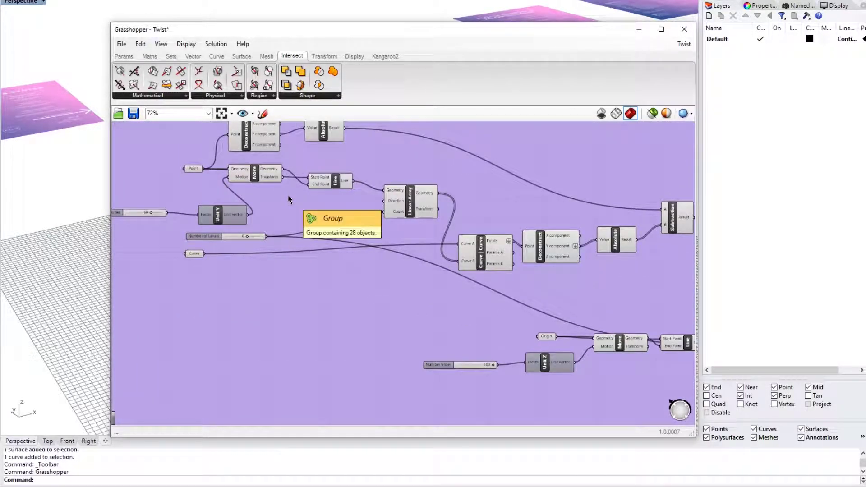
scroll(288, 194, down, 3)
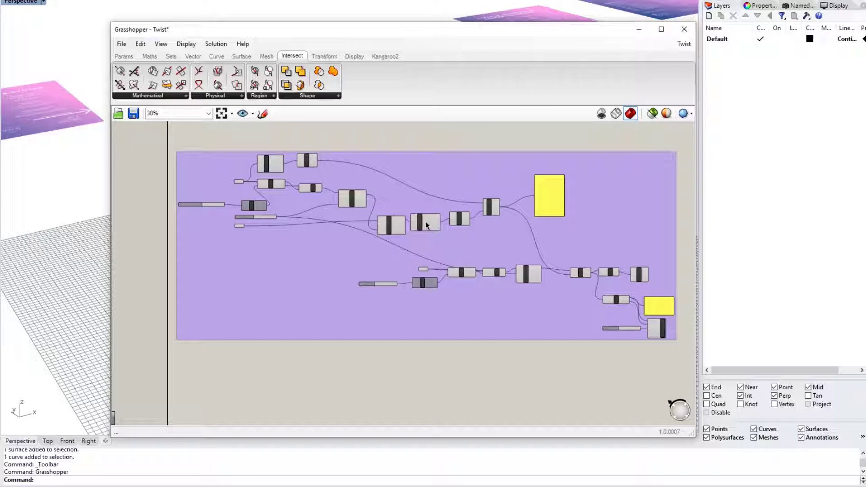
Ungroup the existing group around the definition's components.
middle_click(421, 211)
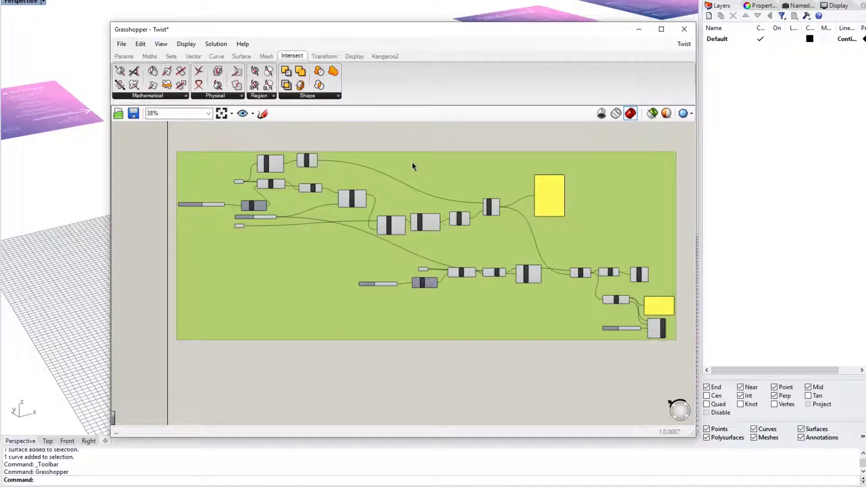
right_click(413, 161)
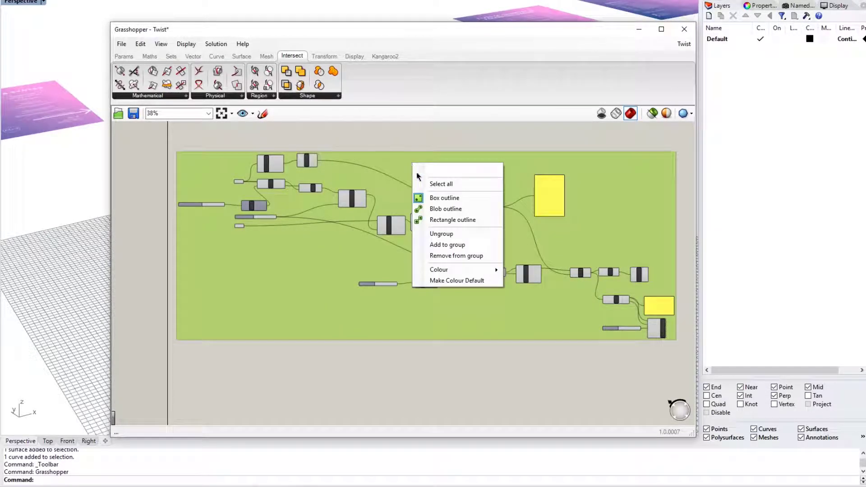
click(440, 233)
Window-select every component of the definition and wrap them in one new group.
scroll(497, 209, down, 3)
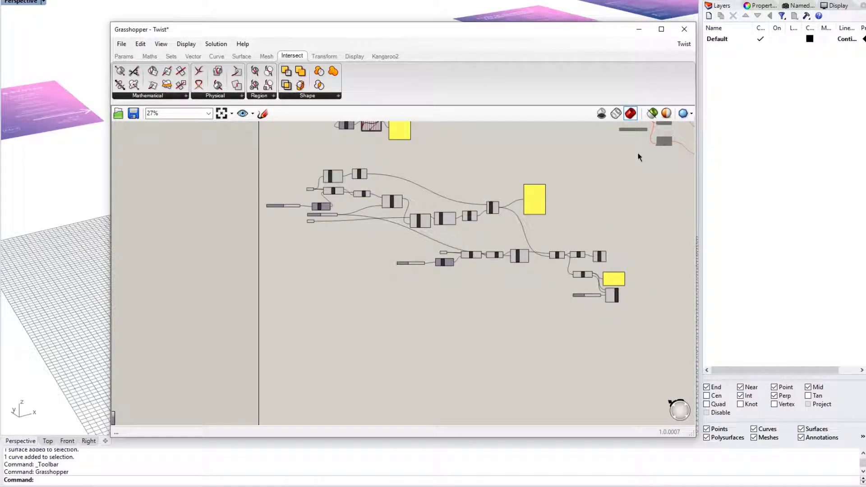
drag(637, 152, 249, 353)
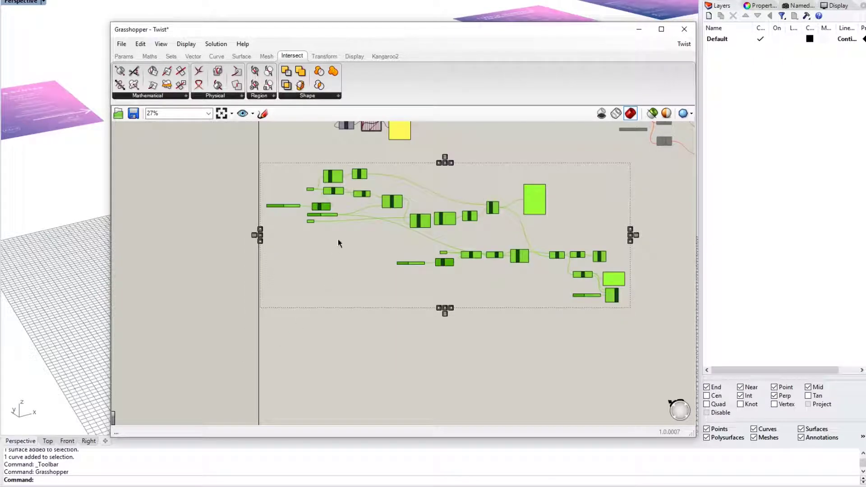
scroll(335, 178, up, 1)
middle_click(334, 181)
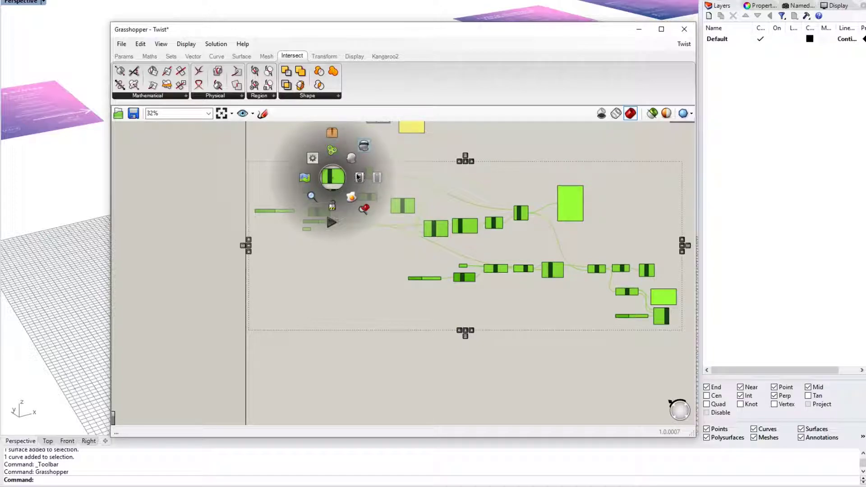
click(334, 150)
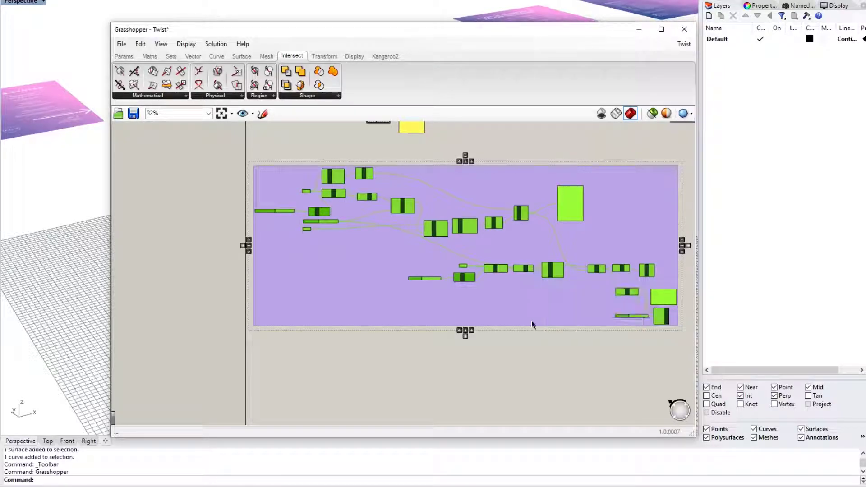
click(532, 353)
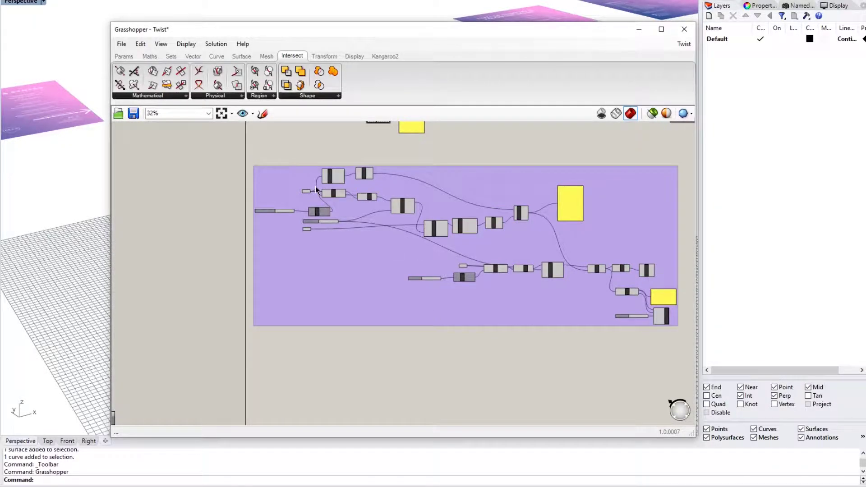
Zoom and pan to frame the Point, Deconstruct and Absolute components, selecting Deconstruct.
scroll(315, 186, up, 5)
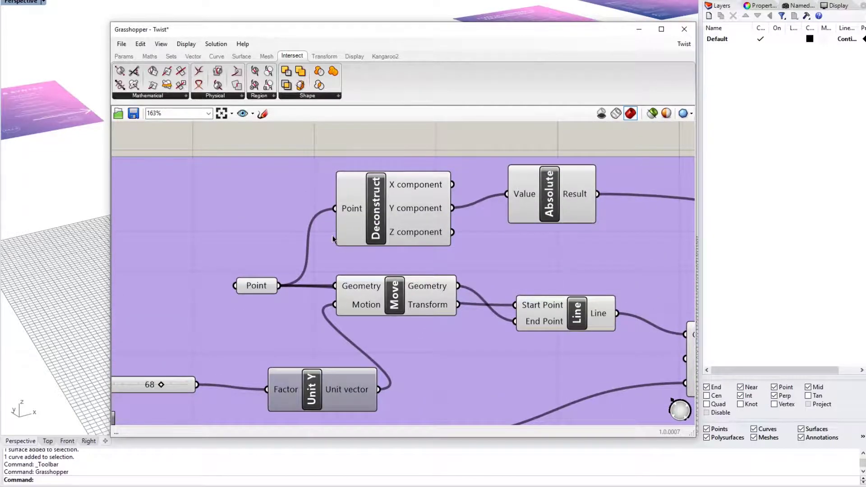
scroll(333, 239, down, 1)
right_drag(348, 260, 364, 206)
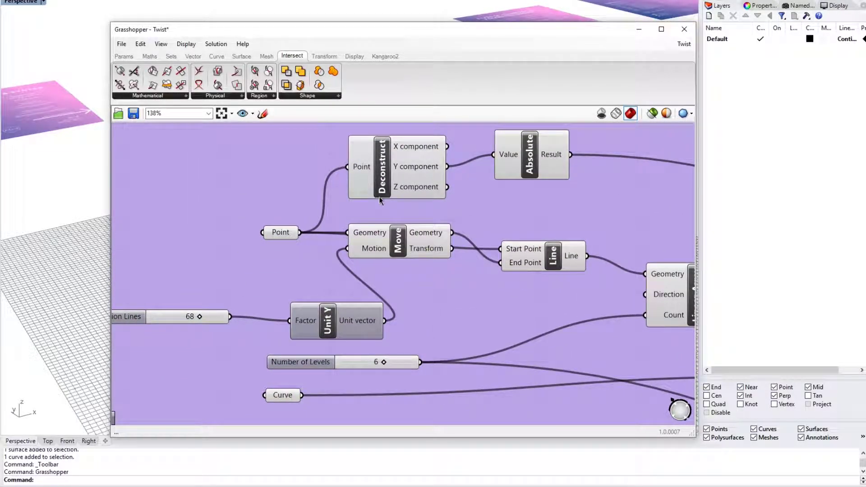
click(386, 178)
right_drag(384, 168, 381, 195)
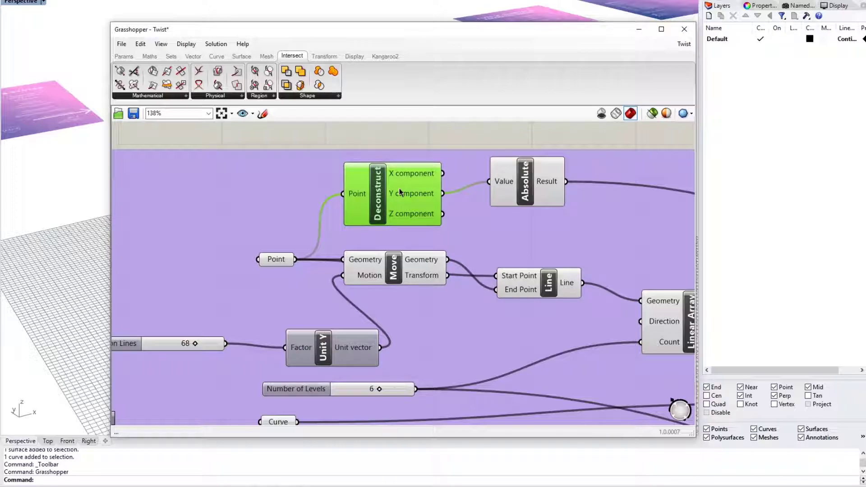
right_drag(403, 181, 400, 194)
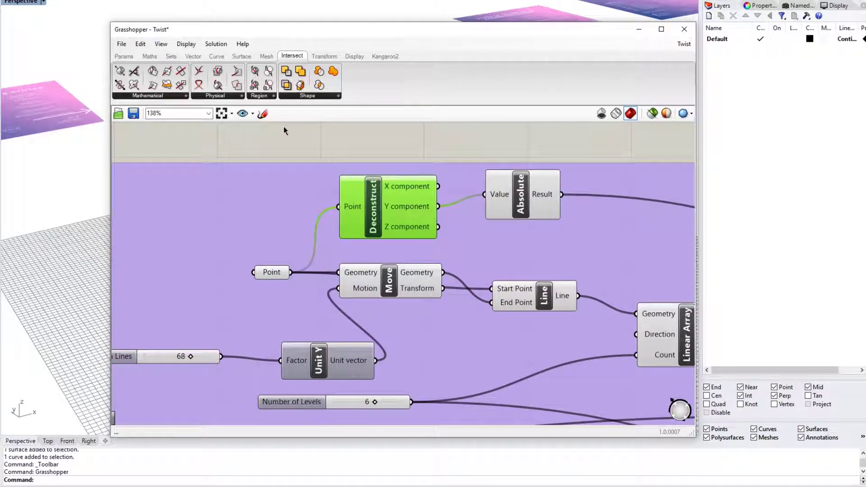
click(166, 46)
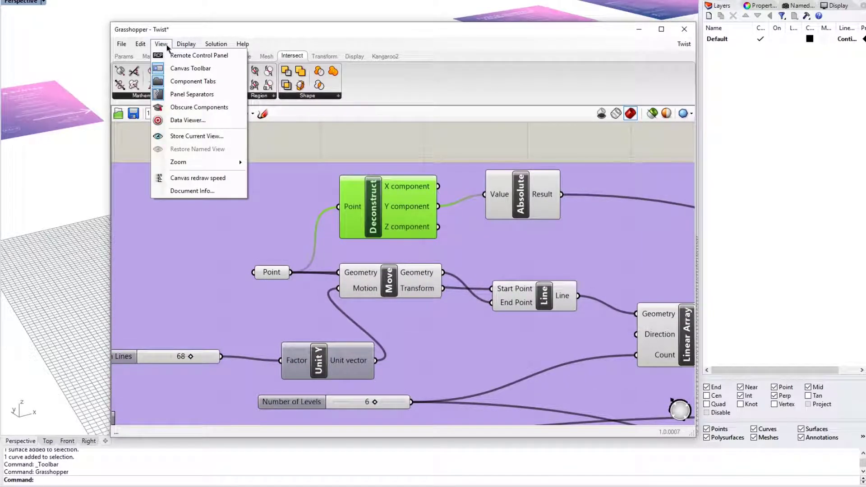
click(184, 44)
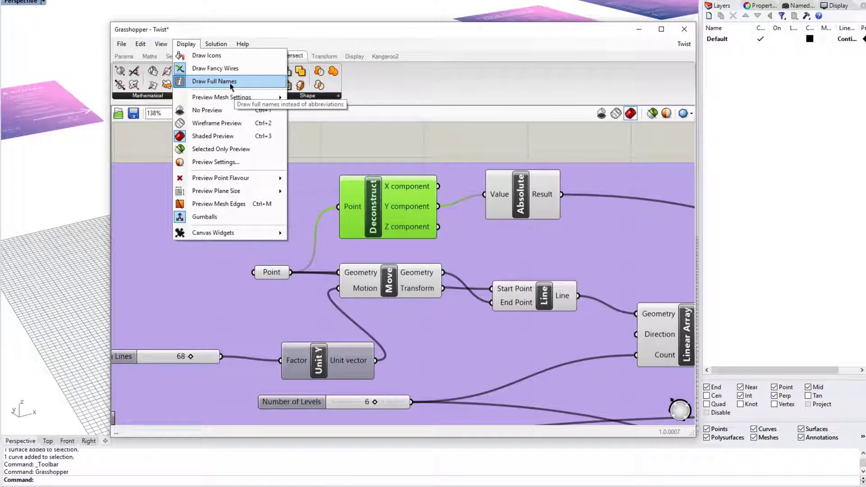
click(358, 141)
click(357, 140)
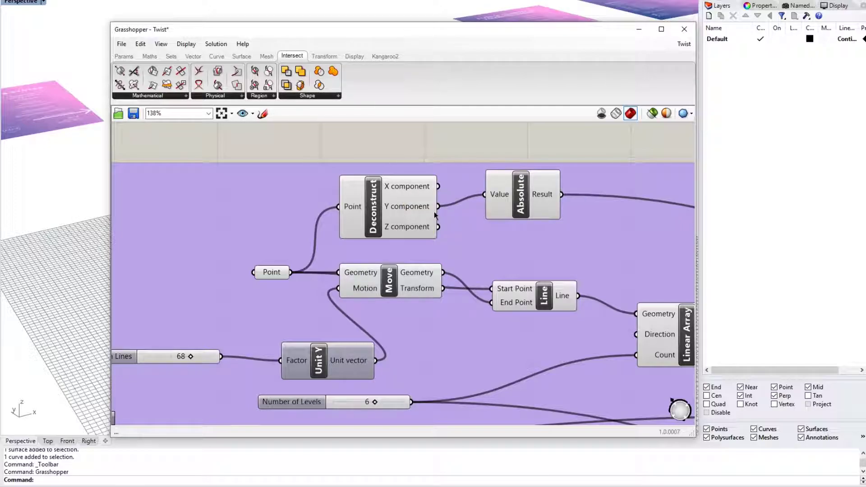
mouse_move(421, 212)
scroll(421, 213, down, 1)
right_drag(420, 212, 341, 176)
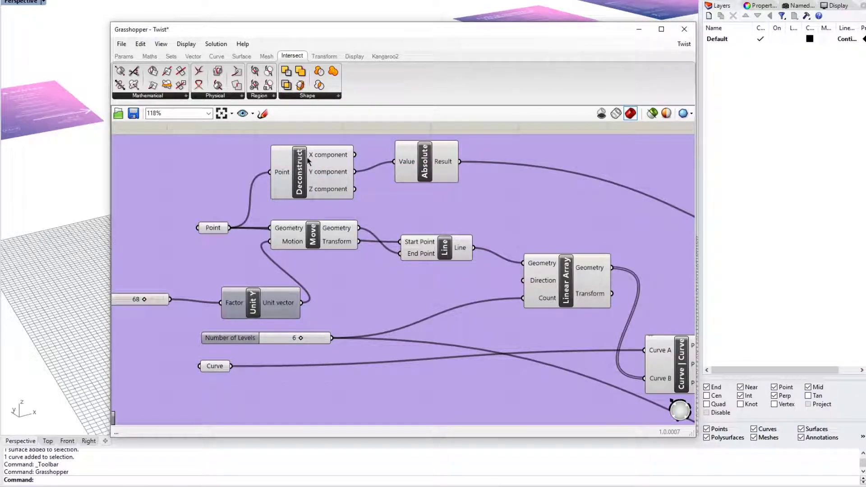
mouse_move(322, 157)
mouse_move(324, 190)
mouse_move(301, 173)
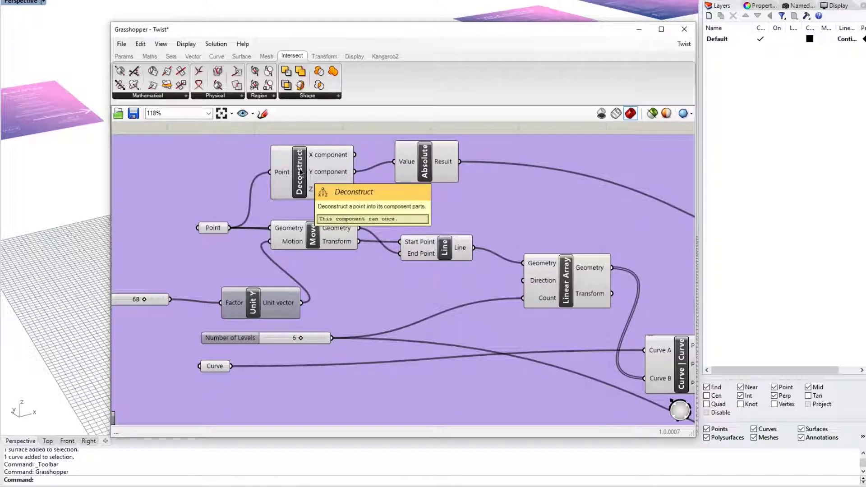
scroll(310, 201, down, 3)
scroll(317, 202, up, 5)
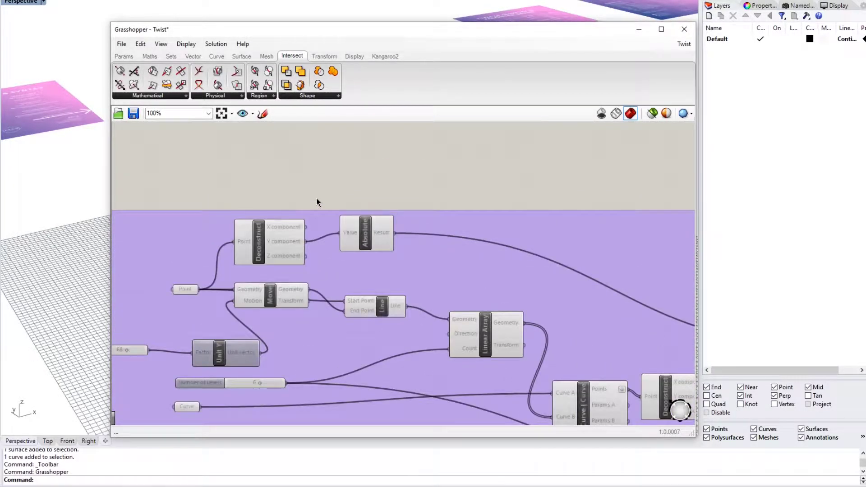
right_drag(309, 221, 389, 163)
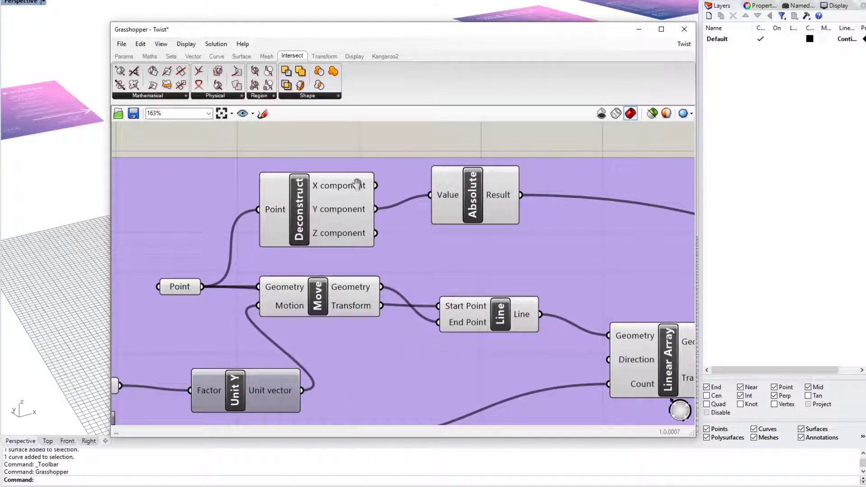
scroll(357, 189, down, 5)
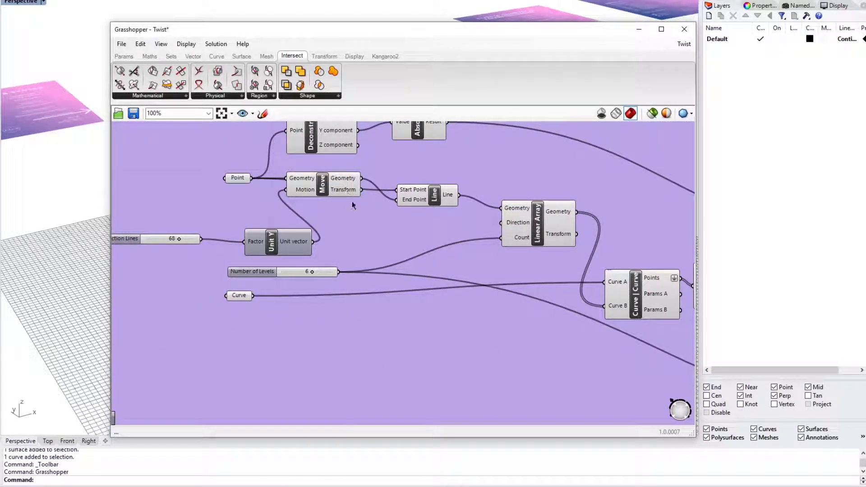
right_drag(247, 177, 311, 202)
scroll(315, 197, down, 3)
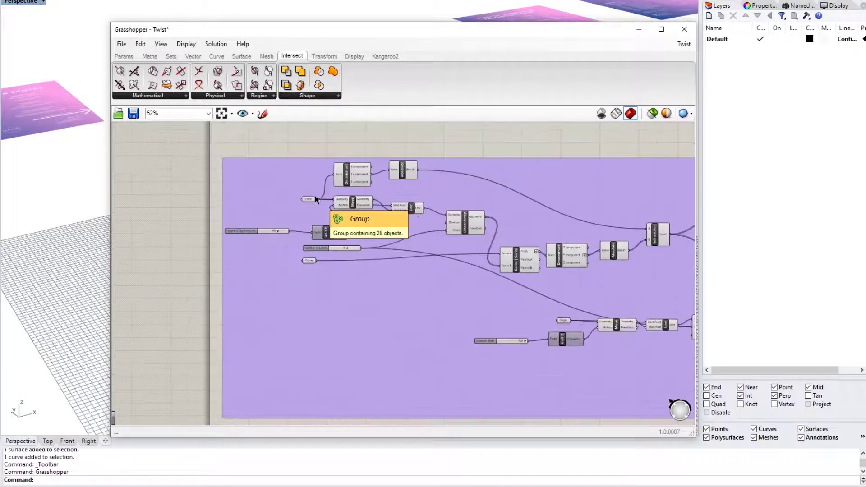
scroll(321, 192, up, 3)
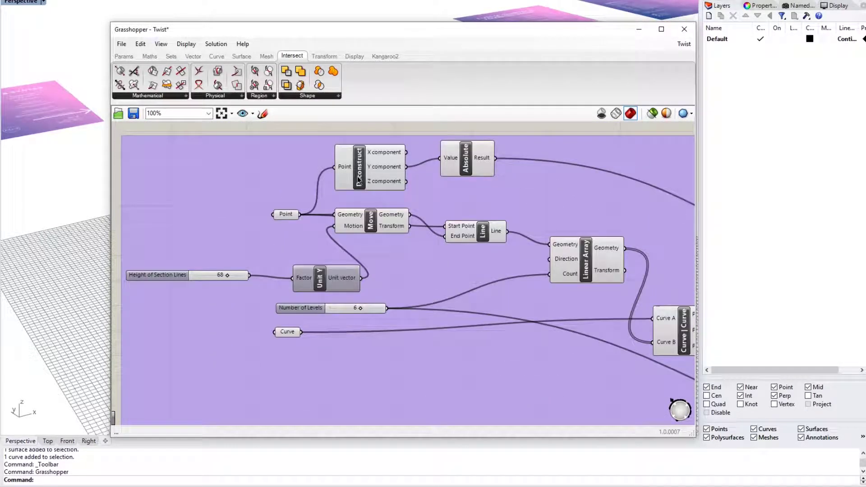
right_drag(381, 166, 329, 194)
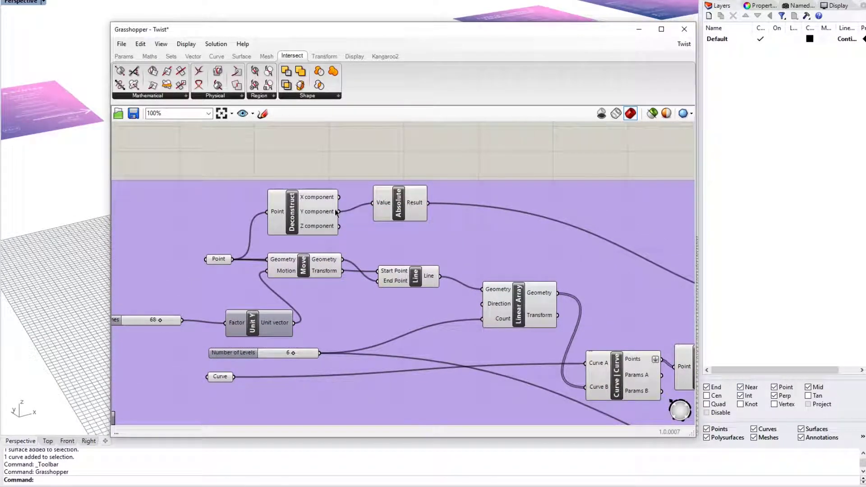
scroll(338, 216, up, 1)
scroll(340, 234, down, 1)
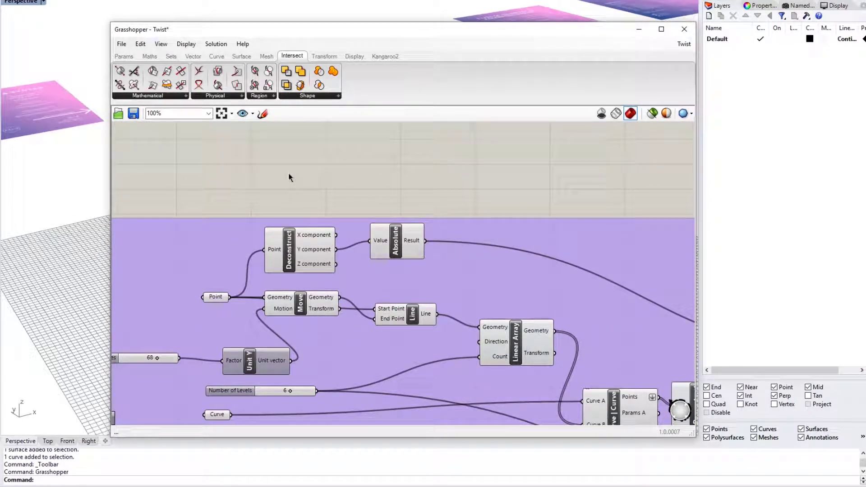
Add a Point parameter by searching 'point' on the canvas, then zoom in to confirm it is empty.
double_click(289, 177)
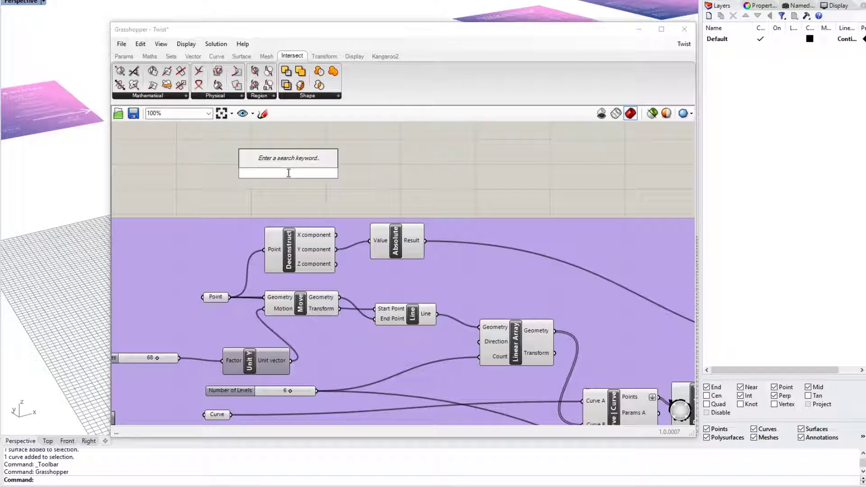
text(point)
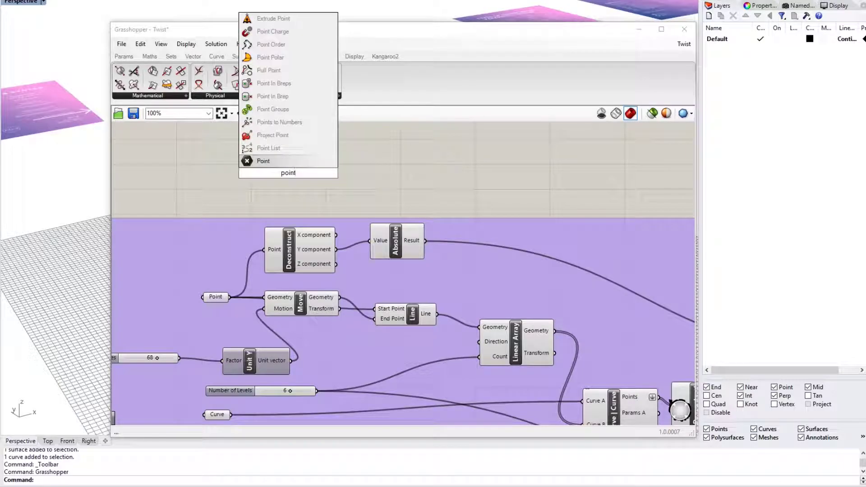
key(Return)
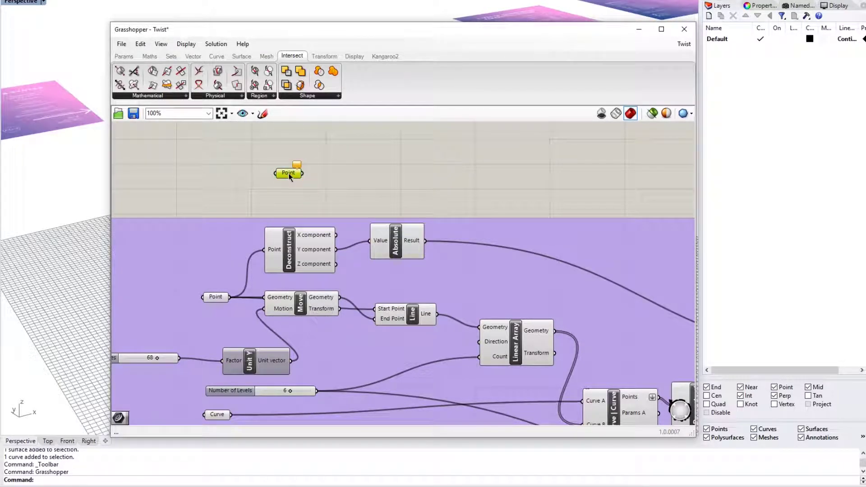
scroll(289, 176, up, 3)
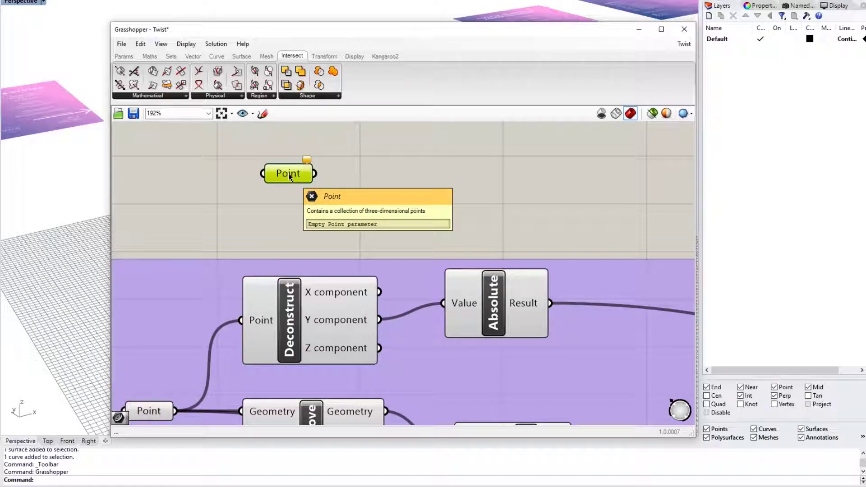
scroll(289, 176, down, 3)
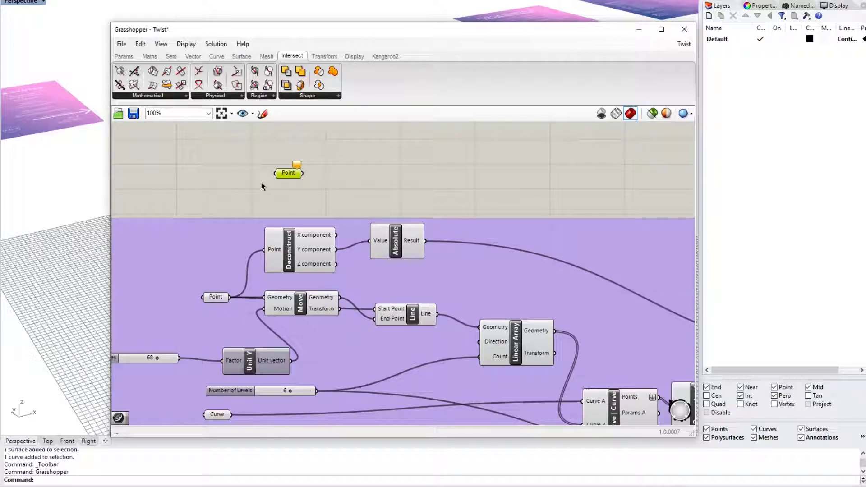
scroll(261, 182, down, 3)
right_drag(261, 182, 350, 187)
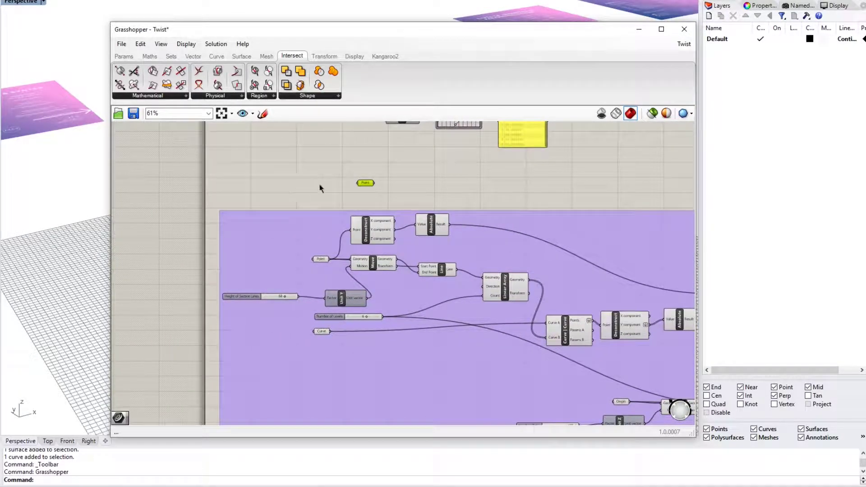
scroll(366, 184, up, 3)
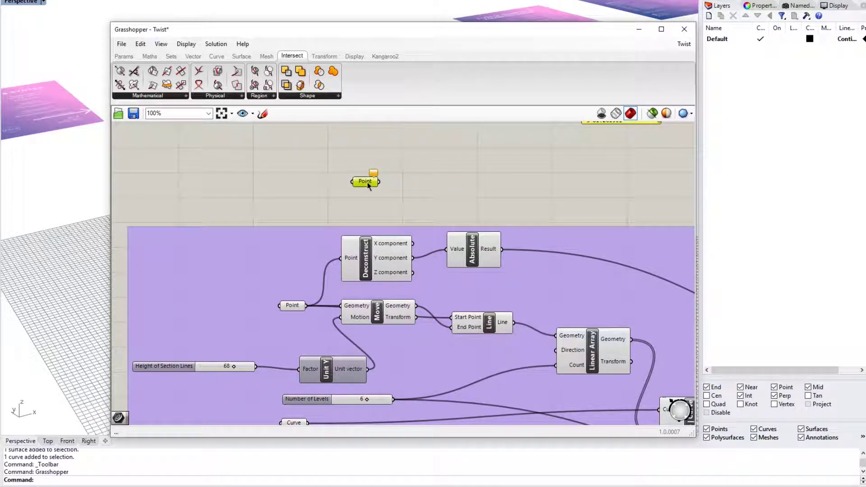
mouse_move(367, 183)
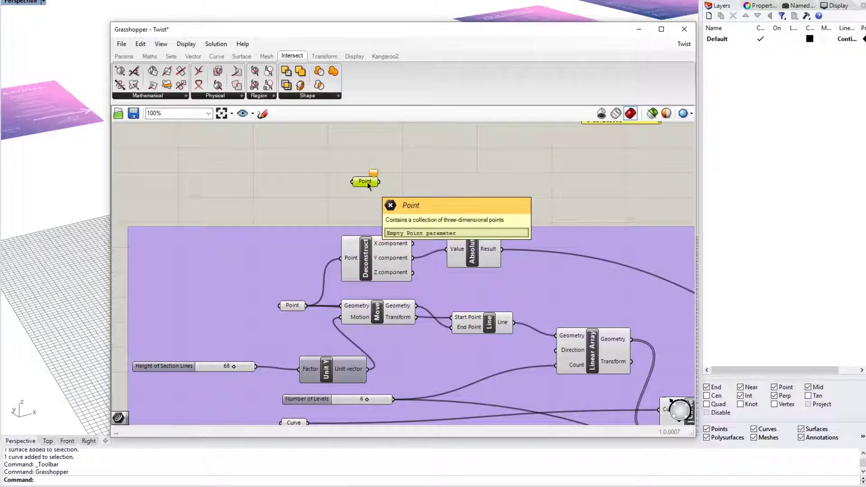
Narrow the Grasshopper window and orbit the Rhino view to show the whole grid.
click(67, 206)
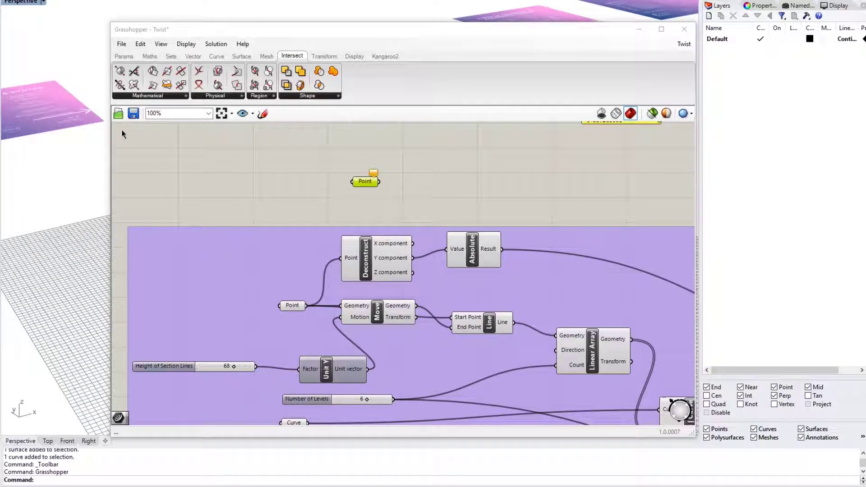
drag(108, 135, 320, 134)
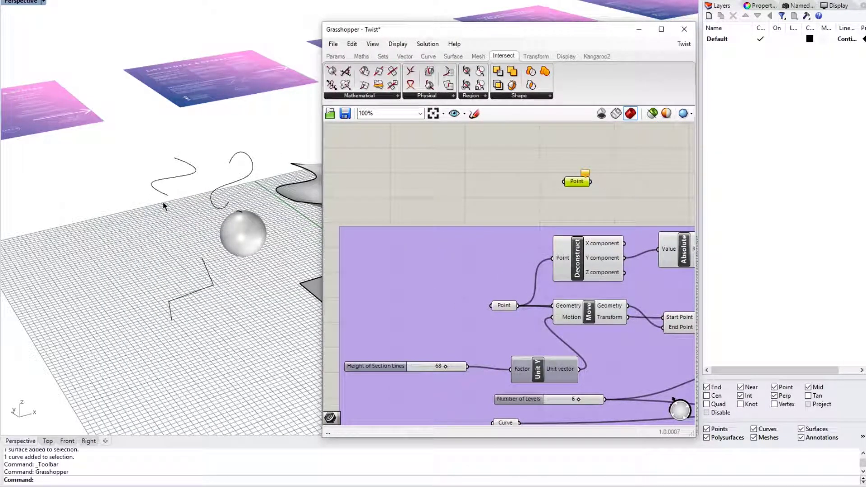
mouse_move(179, 196)
right_down()
mouse_move(204, 166)
mouse_move(191, 216)
mouse_move(207, 223)
mouse_move(174, 185)
right_up()
click(183, 201)
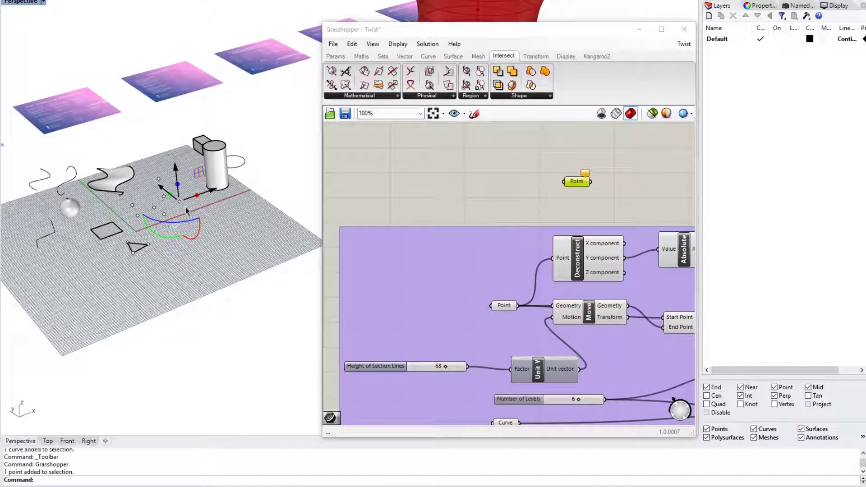
key(Escape)
Place a new point on the grid with the Point command.
text(Point)
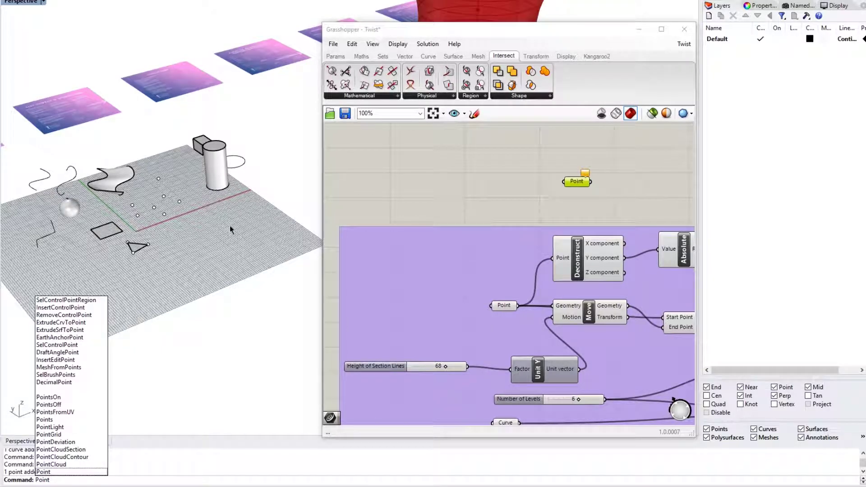
key(Return)
click(229, 226)
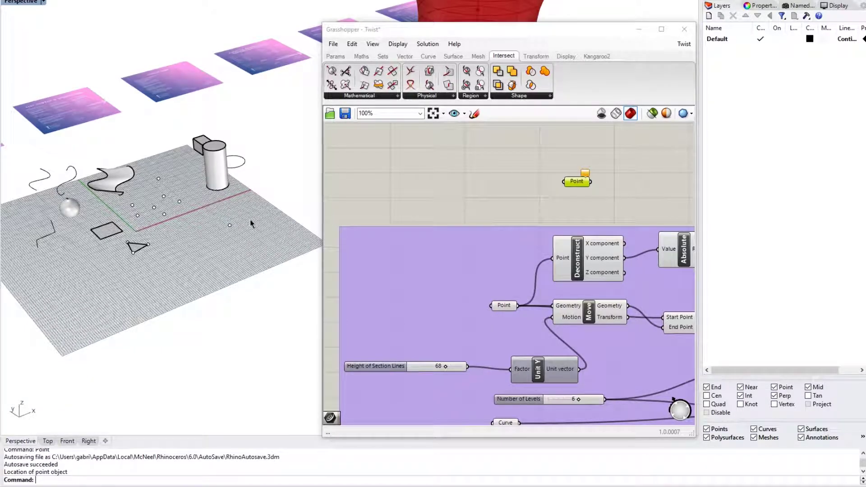
click(230, 225)
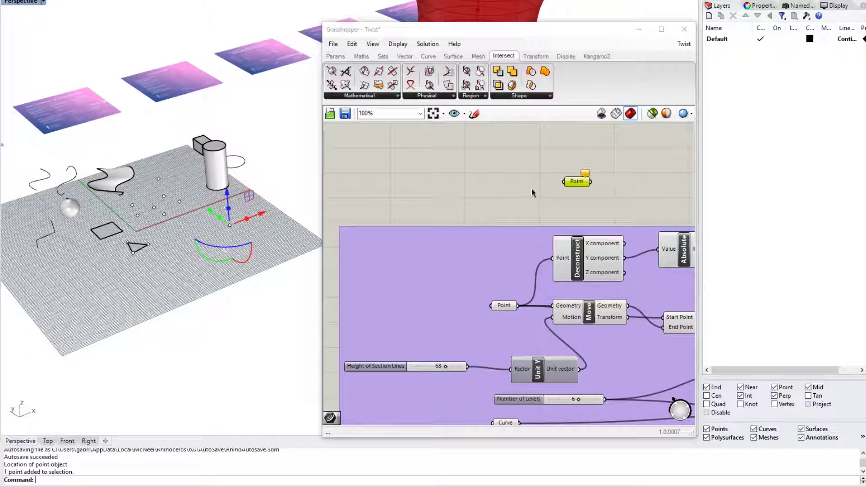
Reference that point into the Point parameter with Set one Point.
right_click(575, 182)
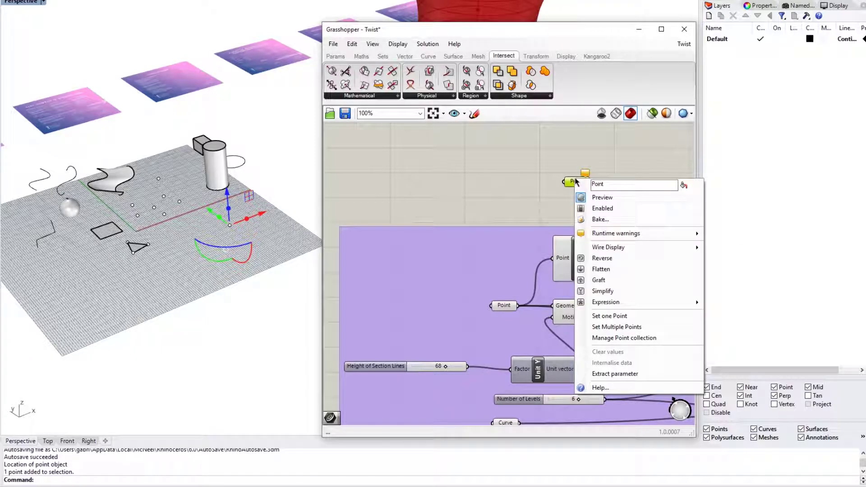
click(618, 318)
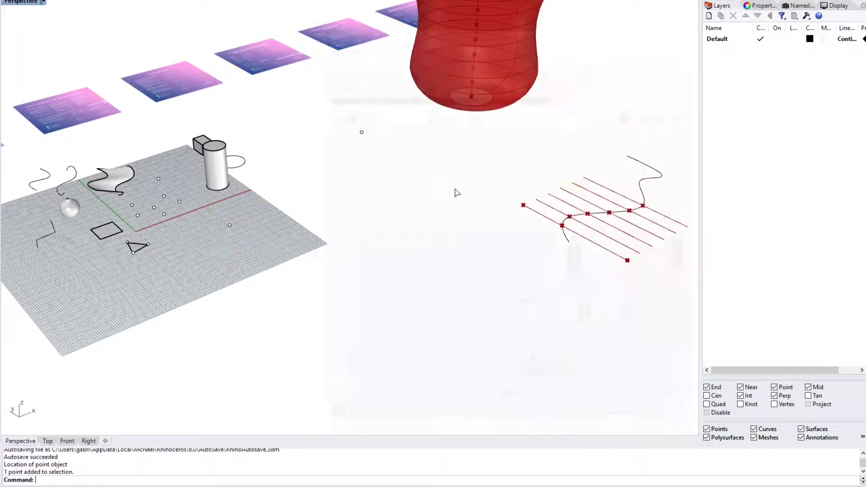
click(230, 226)
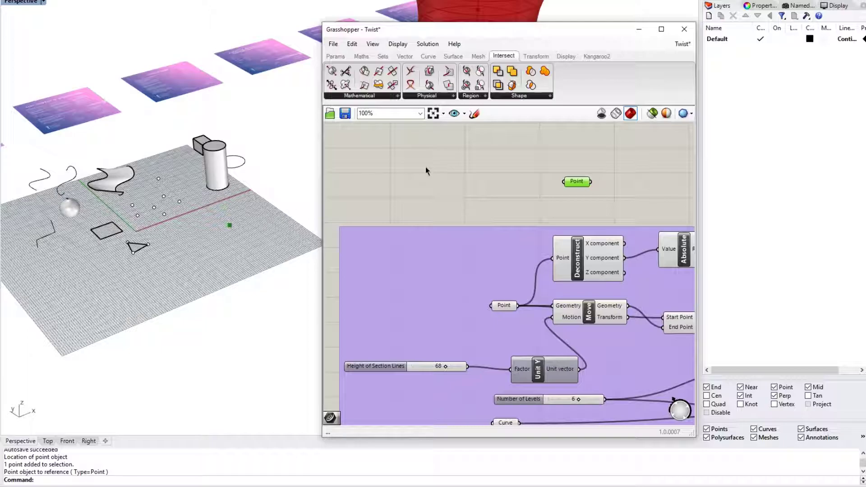
click(491, 165)
right_drag(518, 171, 473, 168)
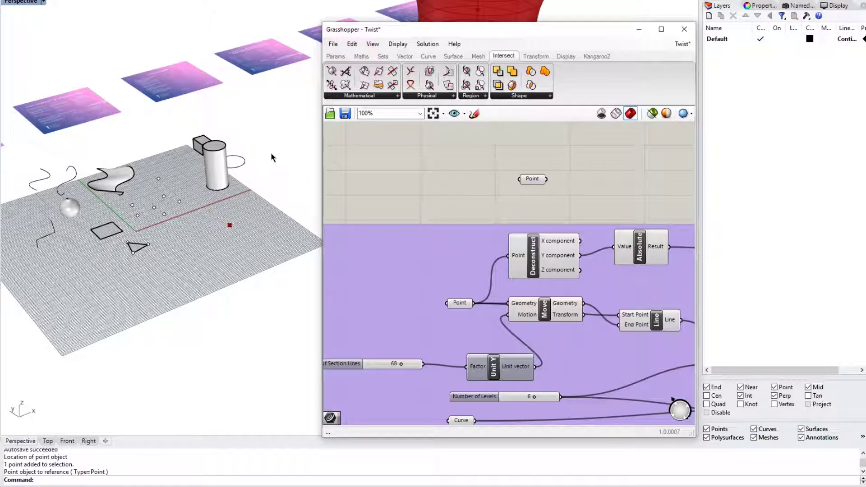
Zoom and pan onto the second red tower, window-select its base point, then deselect it.
scroll(271, 157, down, 10)
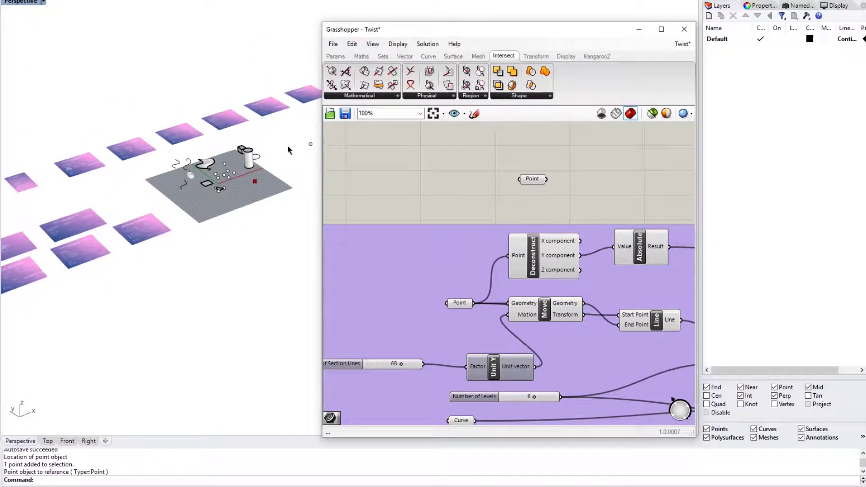
shift+right_drag(240, 150, 168, 204)
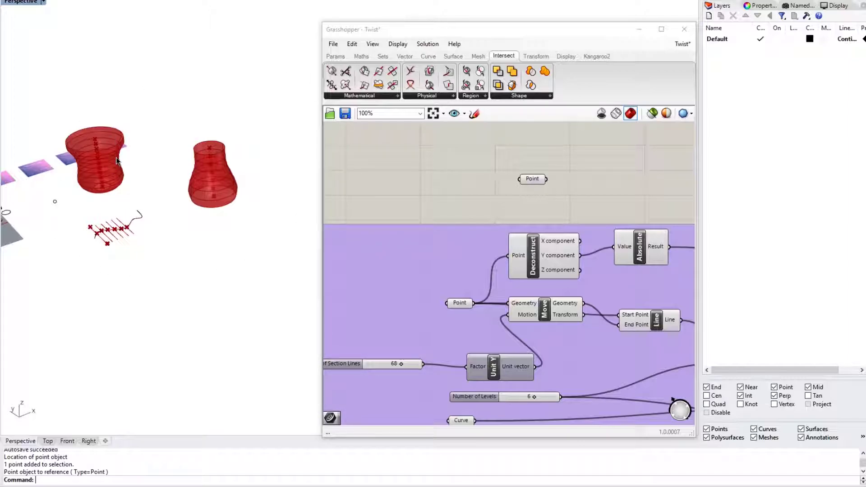
scroll(187, 169, up, 8)
drag(251, 69, 114, 378)
drag(279, 55, 54, 373)
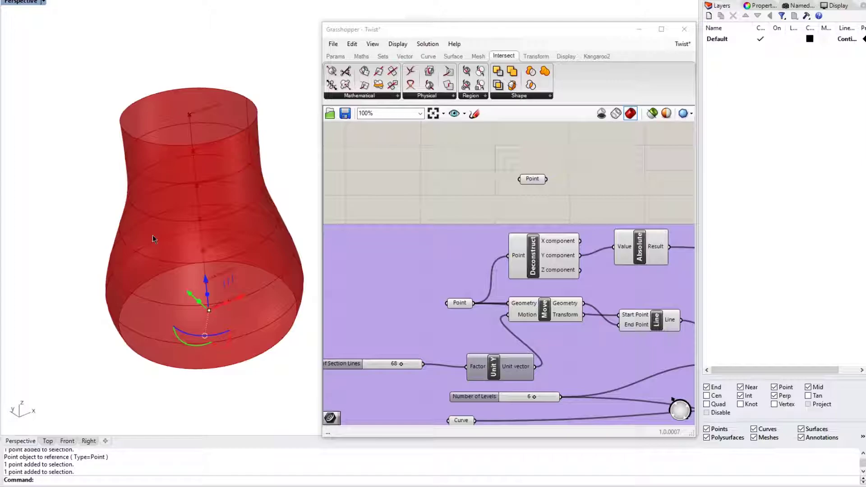
click(92, 201)
Frame both vases, then select and deselect a point inside the vase.
scroll(92, 201, down, 5)
shift+right_drag(99, 199, 213, 205)
scroll(169, 215, up, 5)
scroll(182, 217, up, 2)
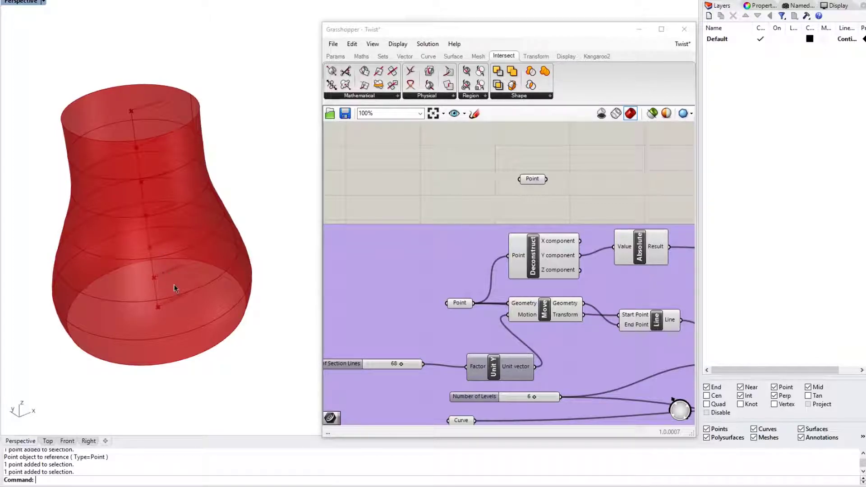
drag(129, 333, 128, 329)
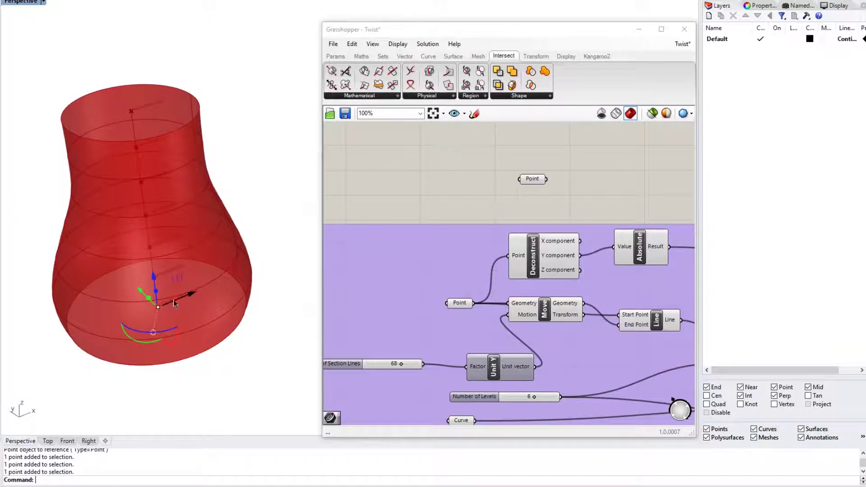
click(212, 285)
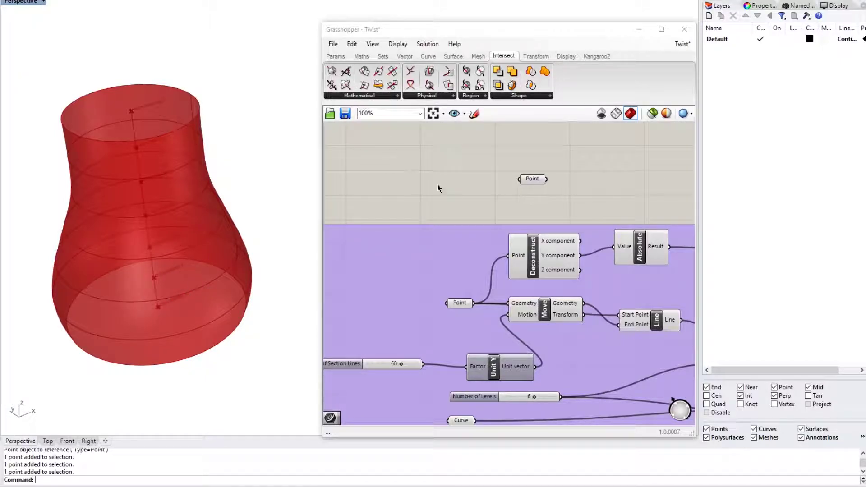
Lower the Height of Section Lines slider to 70.
scroll(456, 191, down, 3)
right_drag(476, 219, 461, 173)
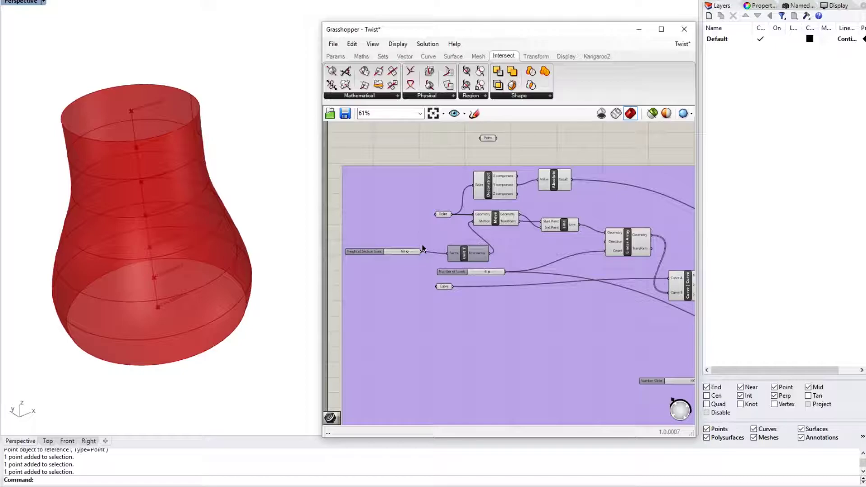
scroll(422, 245, up, 3)
scroll(480, 215, up, 1)
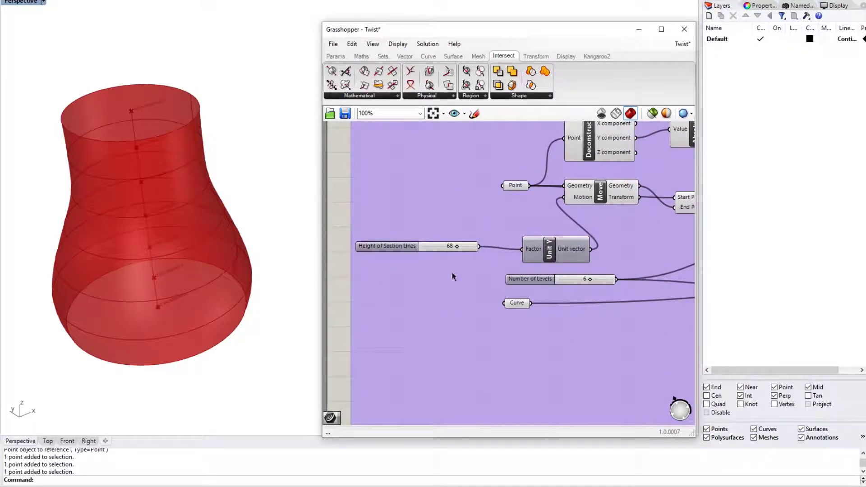
drag(455, 246, 468, 248)
scroll(232, 266, down, 5)
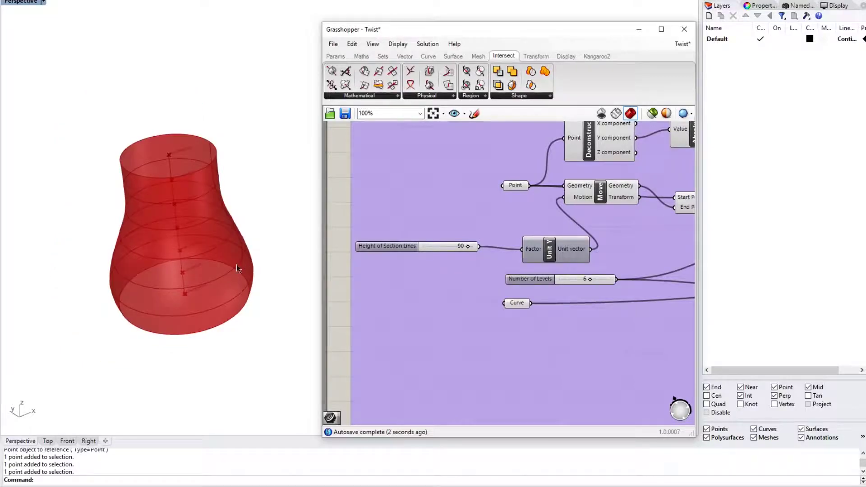
mouse_move(468, 246)
mouse_down()
mouse_move(446, 247)
mouse_move(458, 247)
mouse_up()
scroll(234, 251, up, 5)
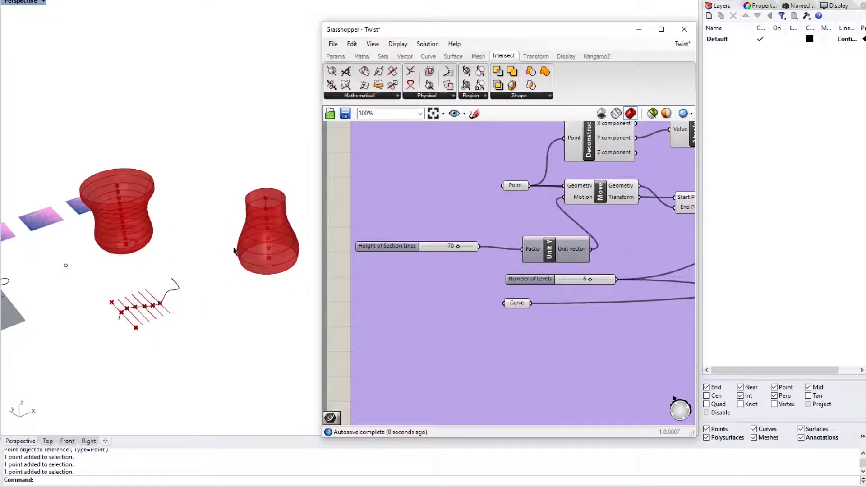
scroll(231, 213, up, 3)
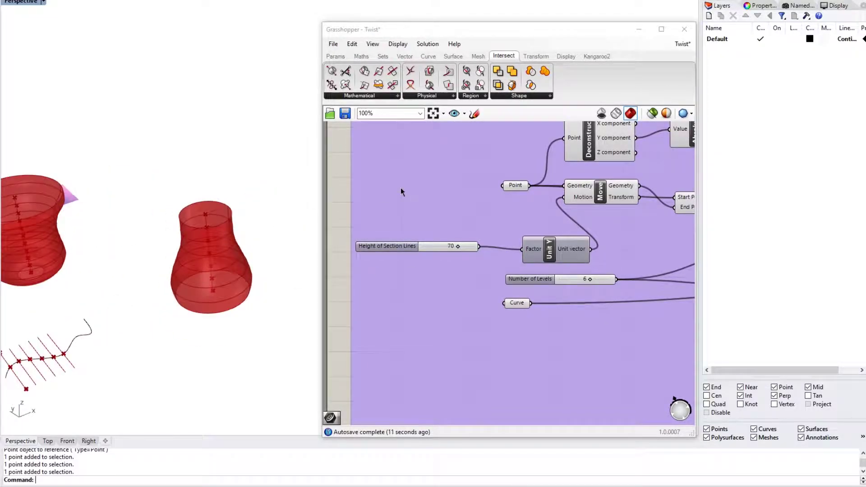
scroll(399, 195, down, 2)
scroll(467, 244, up, 1)
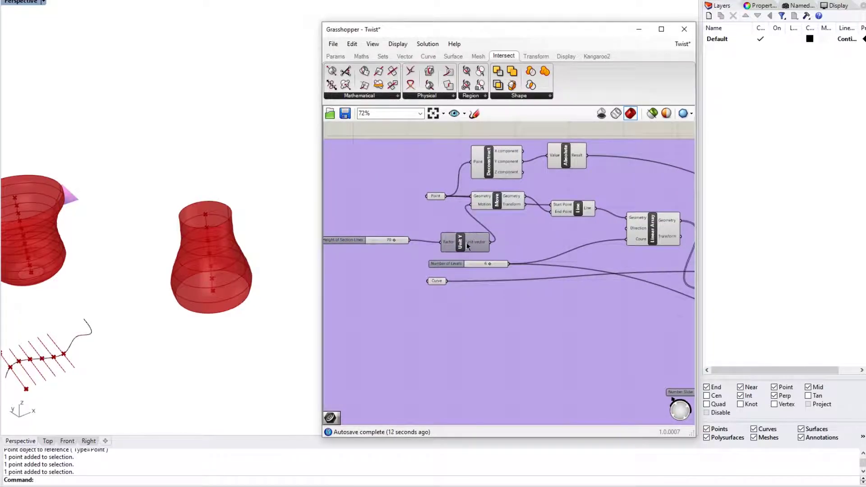
scroll(440, 266, up, 3)
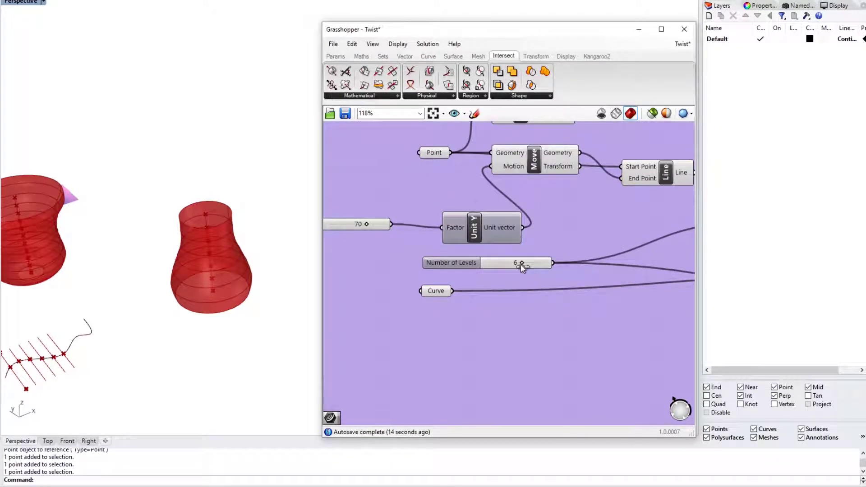
Try different Number of Levels, then lower the Unit Z slider below 100 to shorten the tower.
mouse_move(524, 266)
mouse_down()
mouse_move(541, 264)
mouse_move(488, 264)
mouse_move(522, 265)
mouse_up()
scroll(438, 226, down, 4)
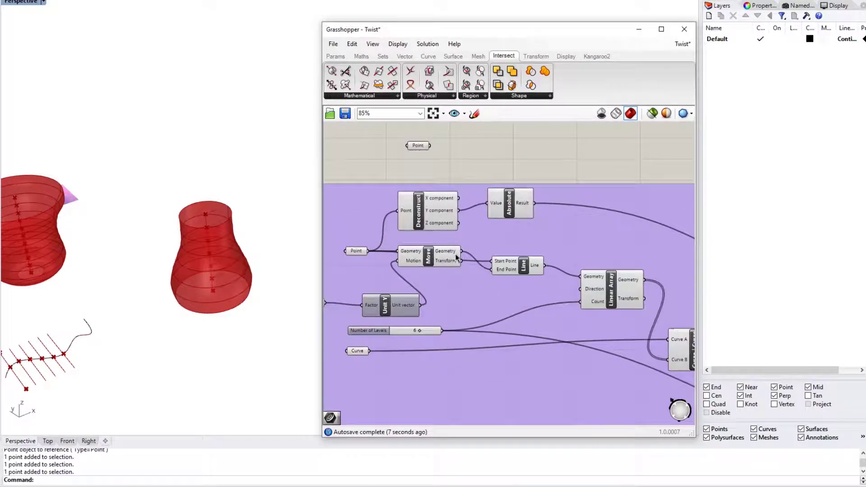
right_drag(602, 268, 499, 185)
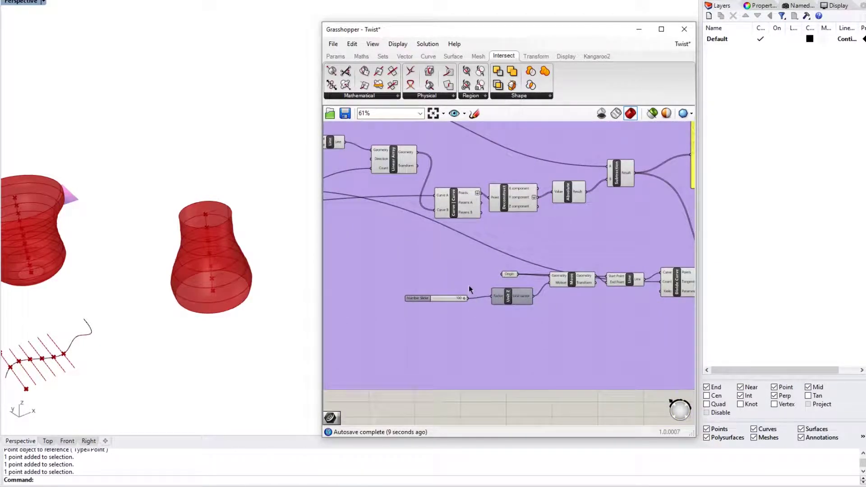
scroll(470, 283, up, 4)
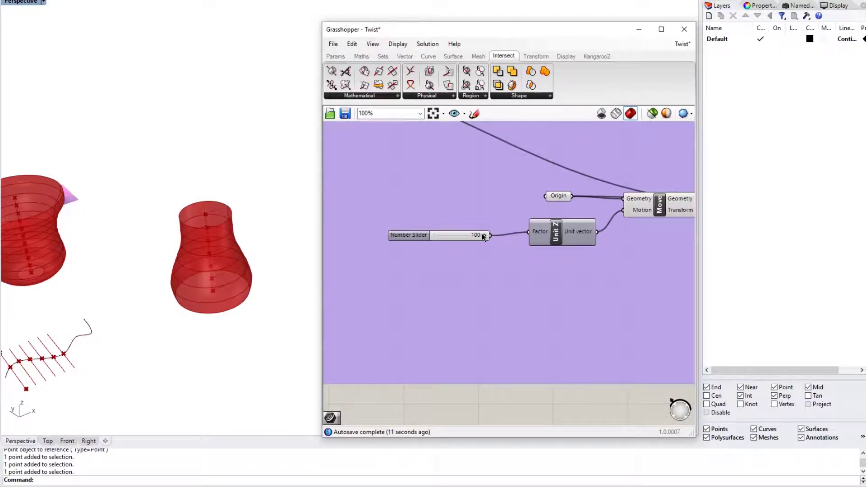
mouse_move(482, 235)
mouse_down()
mouse_move(458, 236)
mouse_move(481, 234)
mouse_up()
scroll(481, 234, down, 3)
Review the Area, Text Tag 3D, Linear Array and Curve | Curve nodes, then select the wavy graph curve.
right_drag(535, 221, 281, 212)
scroll(539, 272, up, 4)
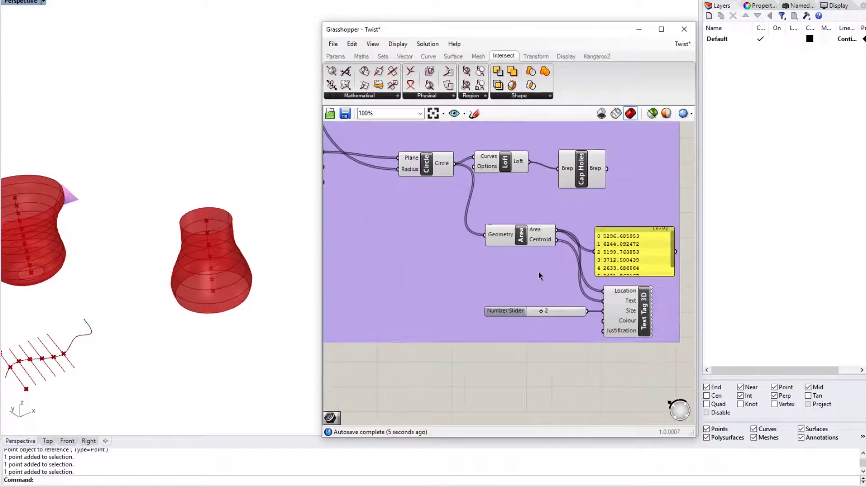
scroll(539, 272, down, 3)
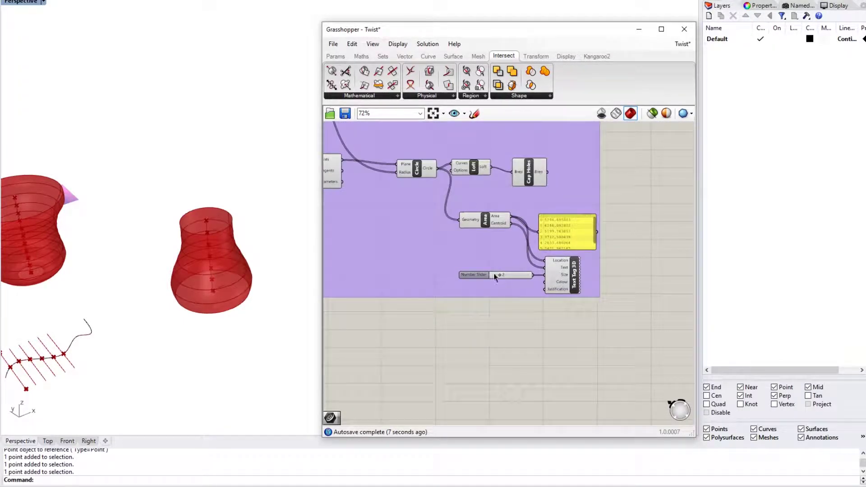
right_drag(487, 263, 519, 233)
scroll(171, 338, down, 3)
right_drag(136, 342, 177, 270)
scroll(178, 270, up, 5)
click(183, 263)
scroll(163, 271, down, 6)
scroll(153, 274, up, 1)
scroll(152, 274, up, 3)
Drag a control point of the graph curve to reshape the red vase.
click(175, 290)
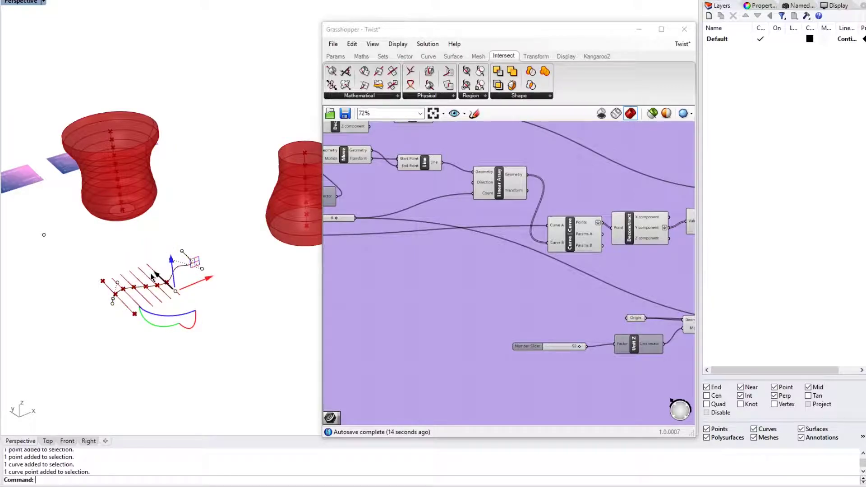
drag(159, 276, 134, 253)
scroll(203, 237, down, 4)
scroll(151, 269, up, 3)
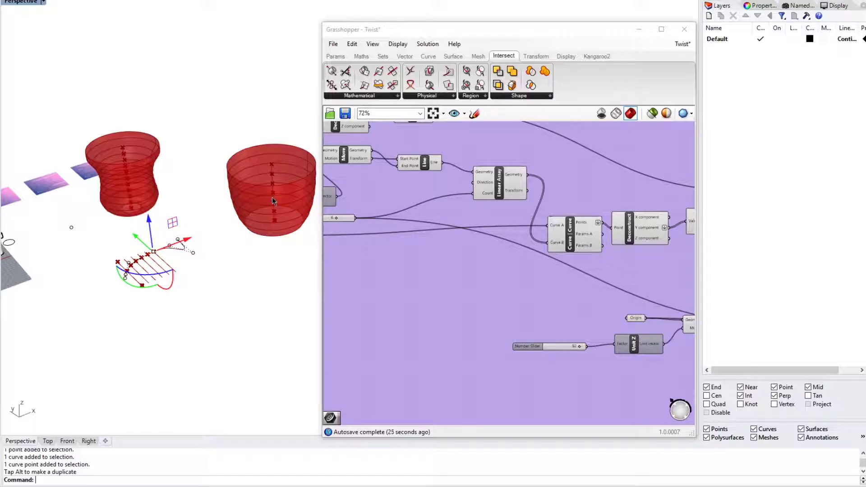
Switch to the Top view and frame the two vases and the profile curve.
click(55, 443)
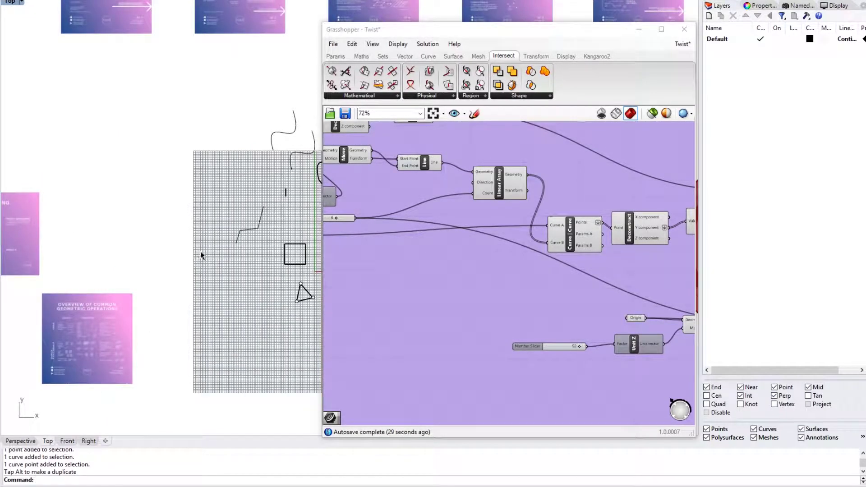
scroll(201, 250, down, 3)
right_drag(239, 224, 174, 181)
scroll(236, 227, up, 1)
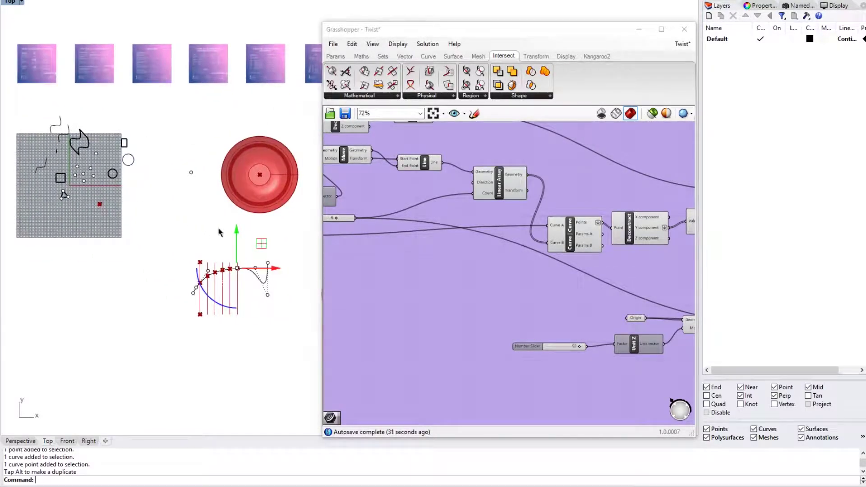
right_drag(222, 232, 147, 205)
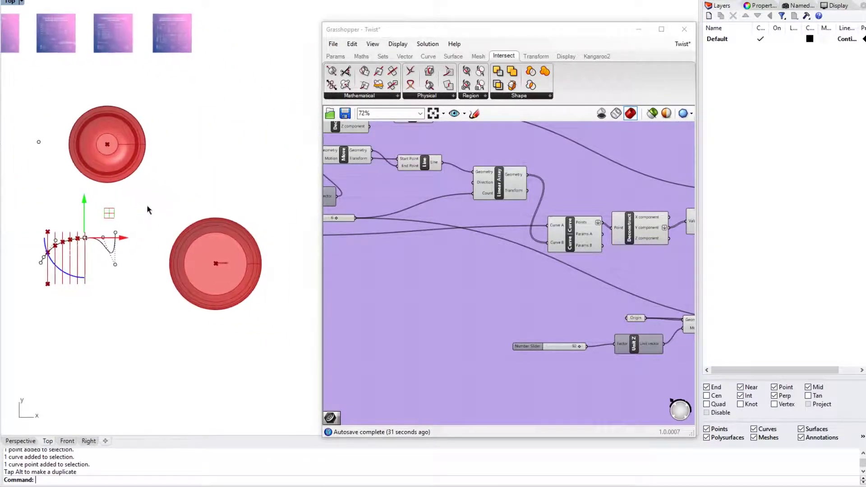
Restore the four-viewport layout, widen Perspective beside Top, and clear the curve selection.
click(420, 32)
drag(442, 30, 578, 131)
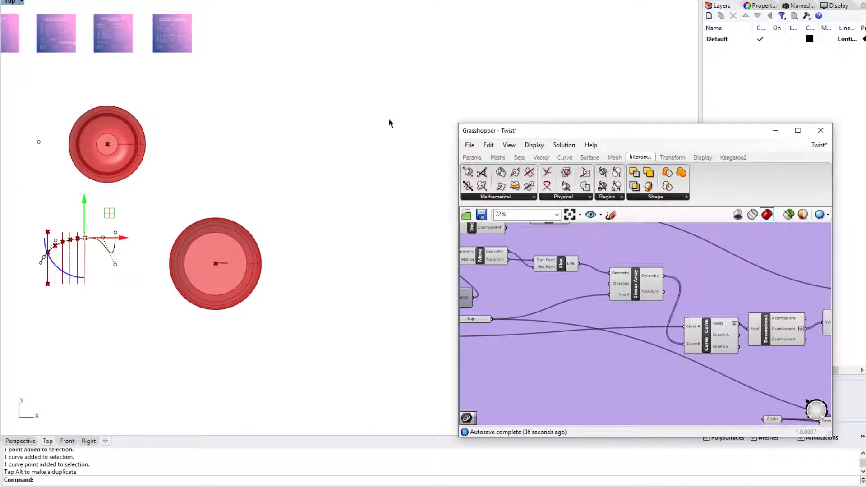
double_click(18, 2)
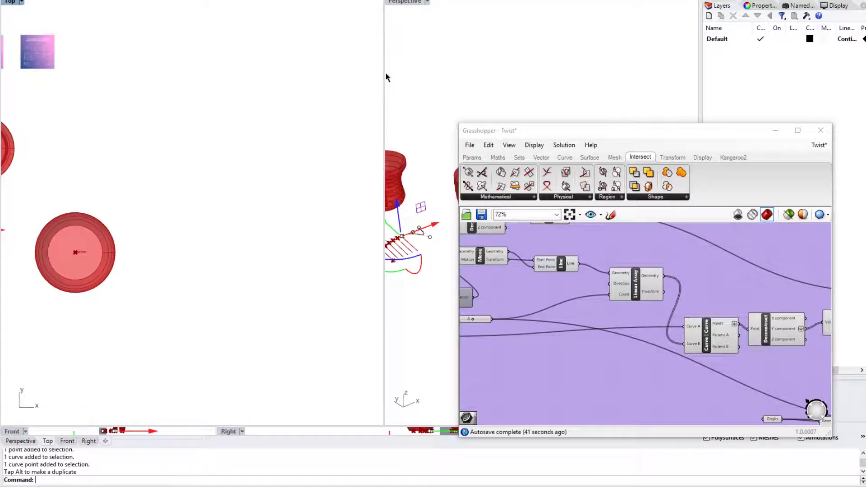
drag(385, 74, 216, 106)
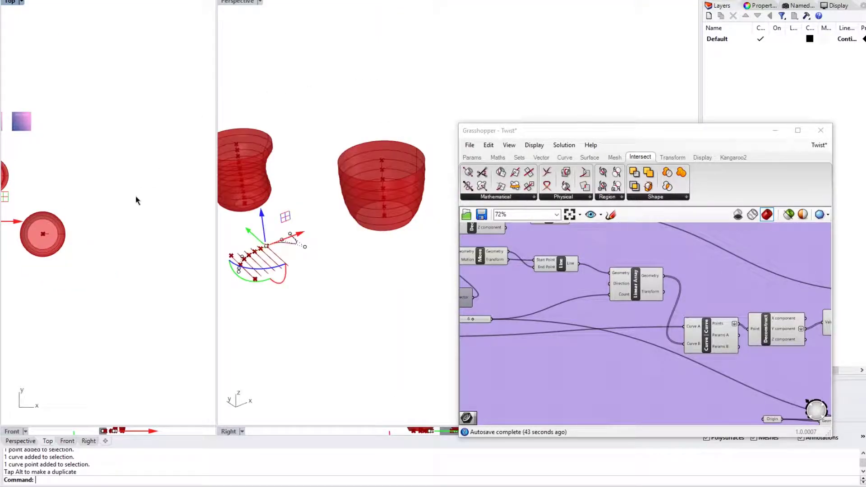
right_drag(135, 196, 164, 160)
scroll(131, 216, up, 3)
click(164, 160)
scroll(170, 161, up, 2)
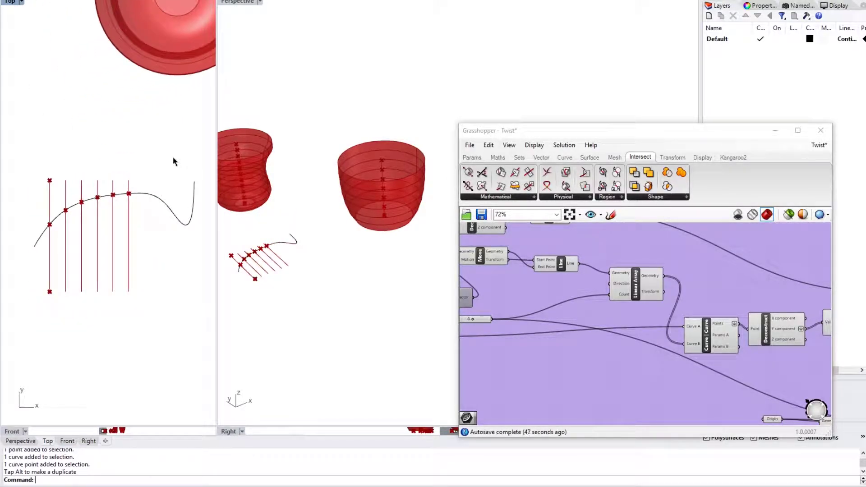
click(350, 104)
scroll(350, 103, up, 4)
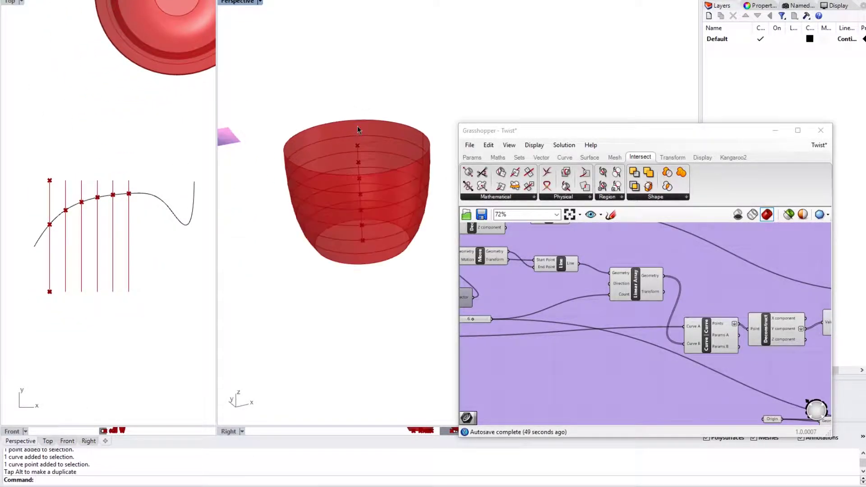
scroll(359, 128, up, 3)
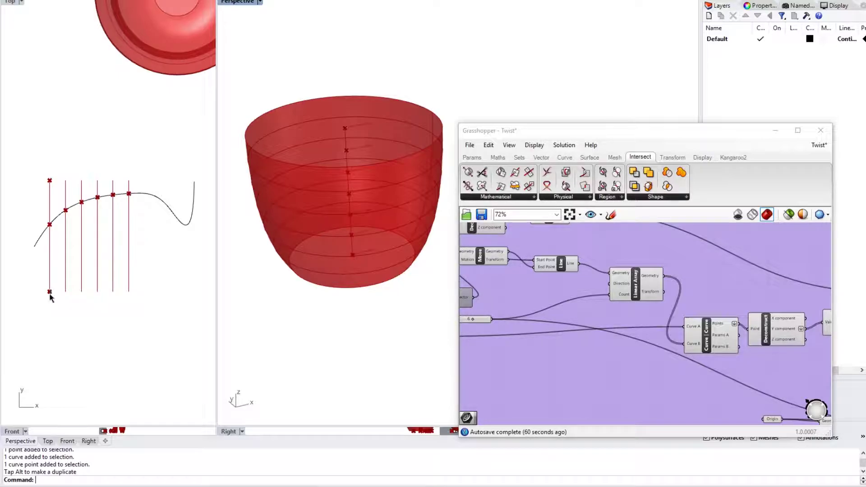
click(146, 196)
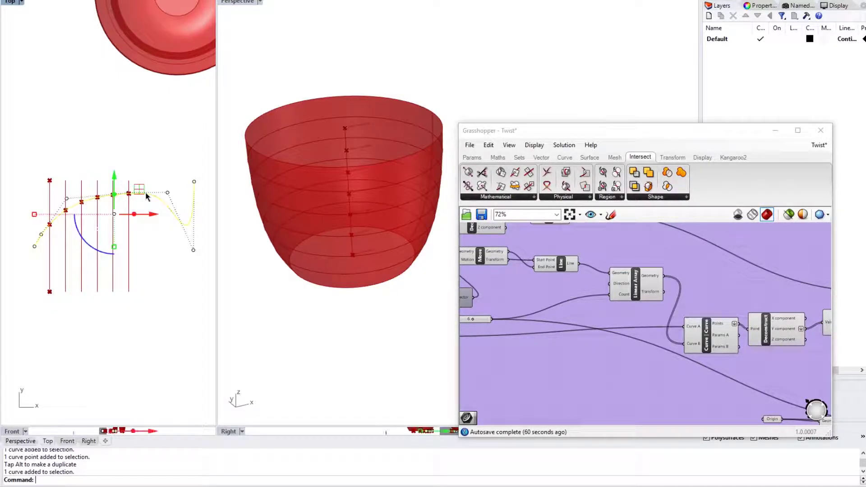
click(170, 248)
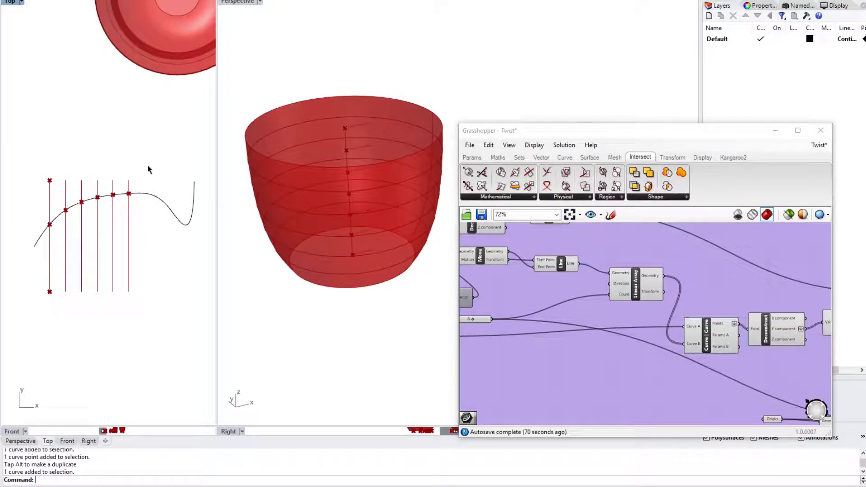
click(144, 195)
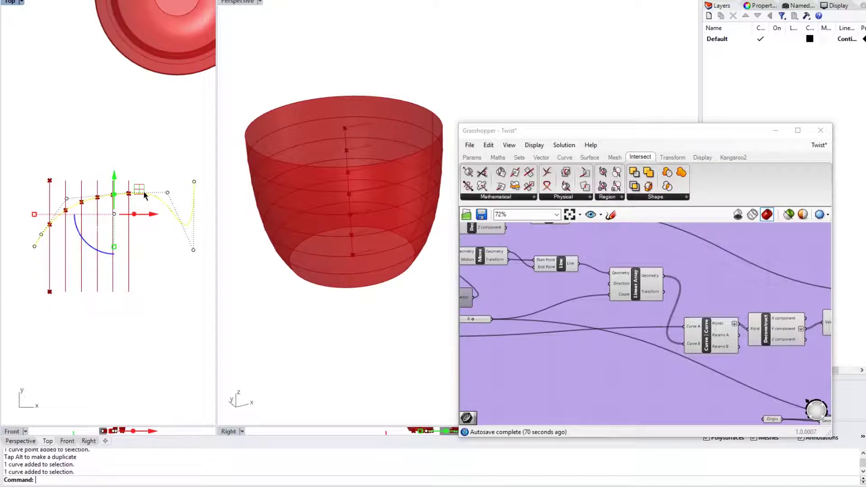
click(168, 193)
Pull a control point down to bulge the vase, then deselect the curve.
drag(165, 177, 166, 233)
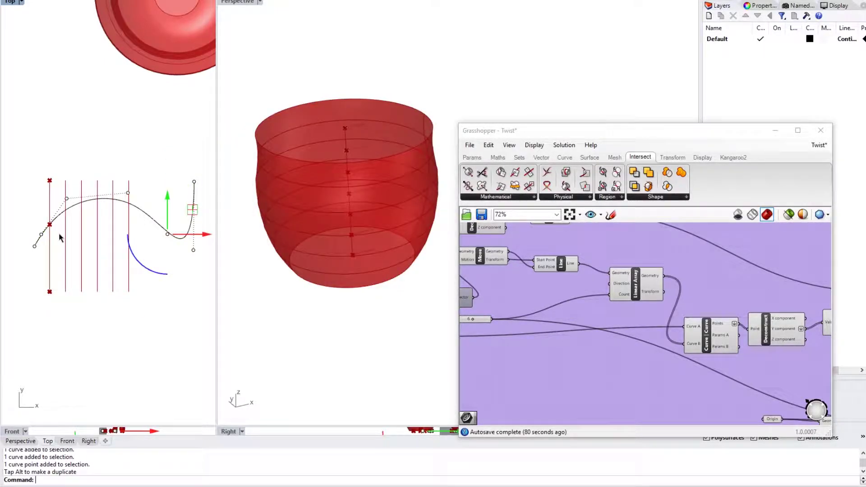
click(139, 170)
click(162, 236)
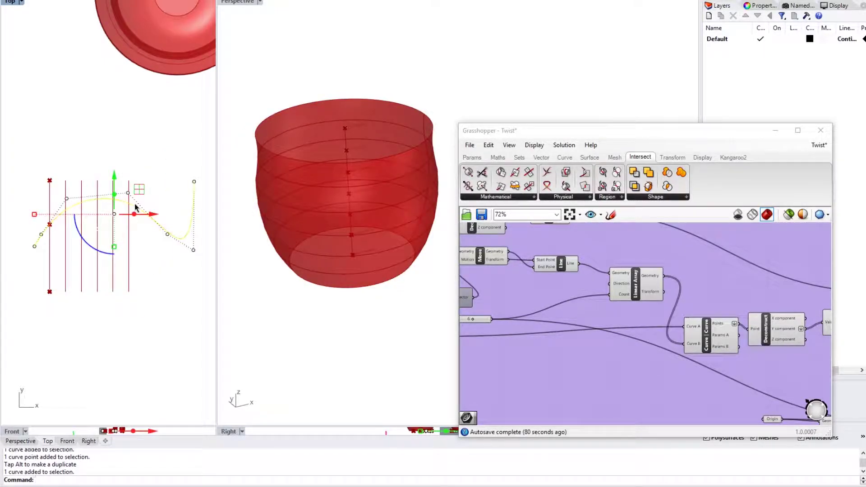
click(150, 264)
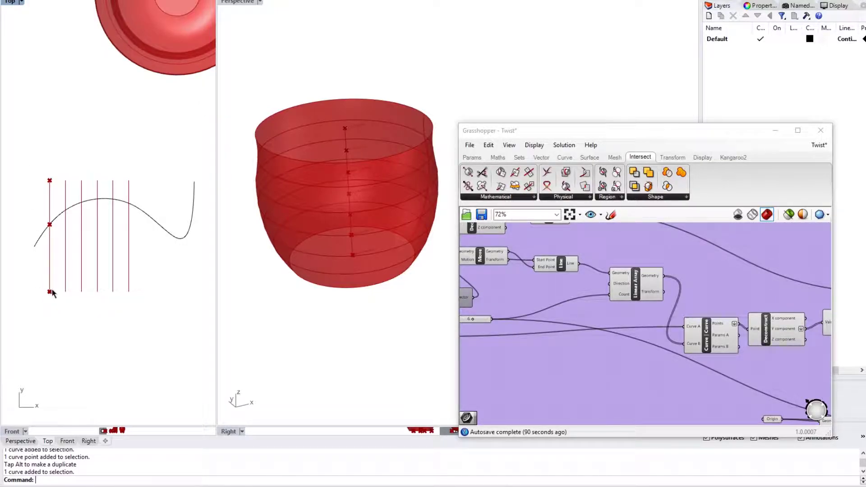
Shift another control point of the profile curve left to reshape the vase.
click(155, 221)
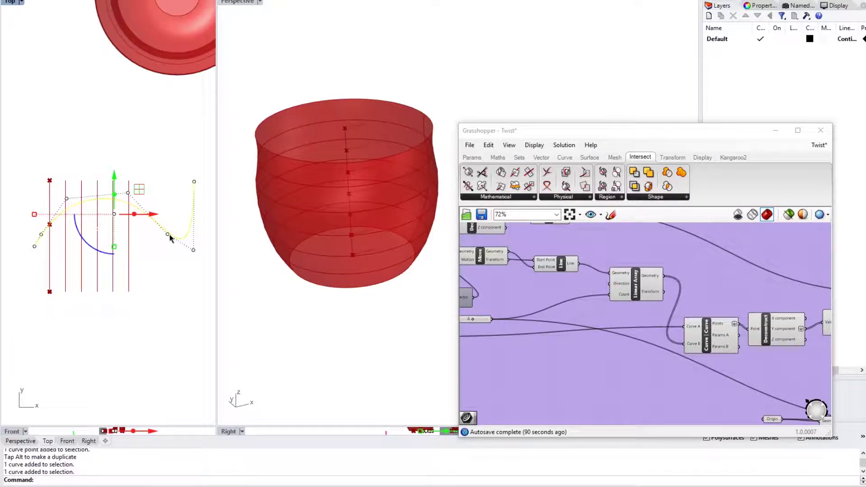
click(168, 234)
drag(201, 233, 174, 234)
key(Escape)
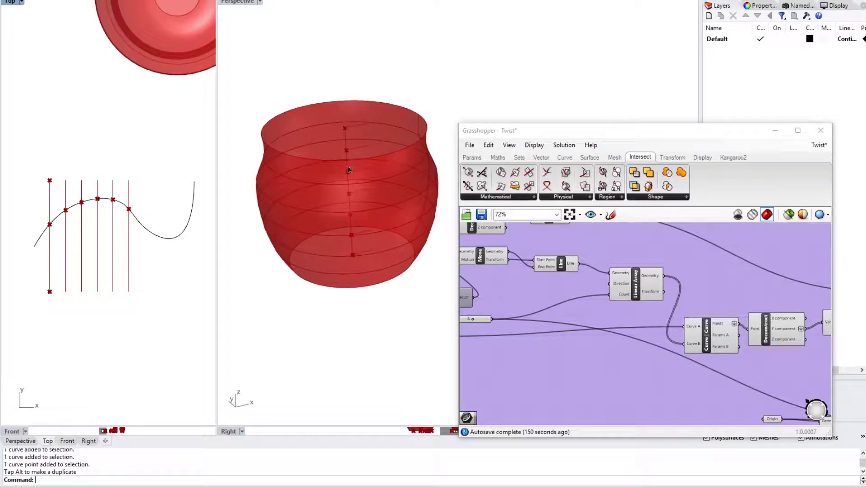
Lower a control point so the vase narrows toward its slightly flared base.
click(147, 228)
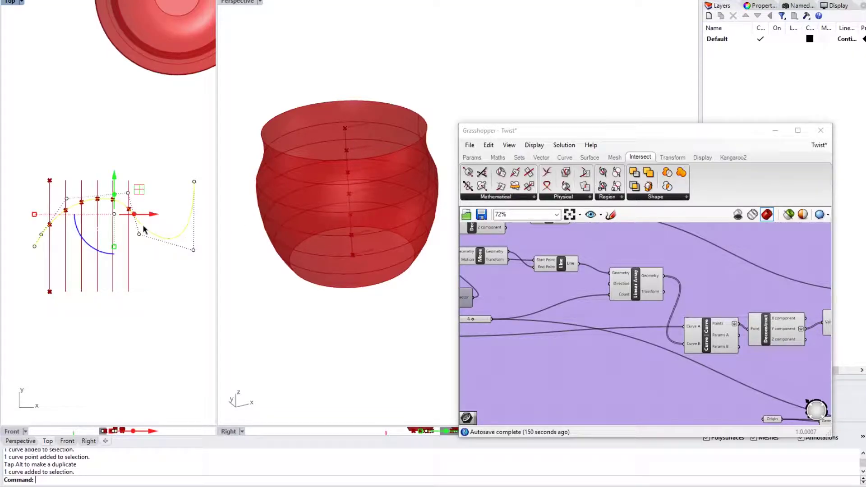
click(67, 198)
drag(68, 161, 65, 218)
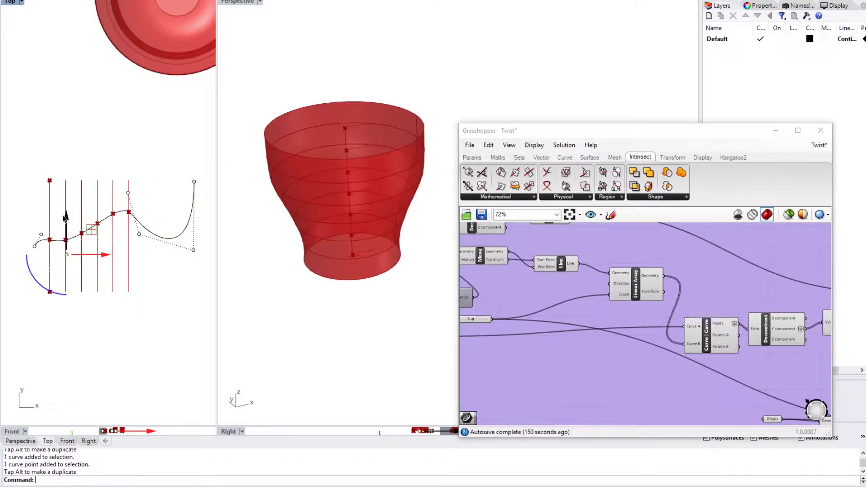
click(187, 308)
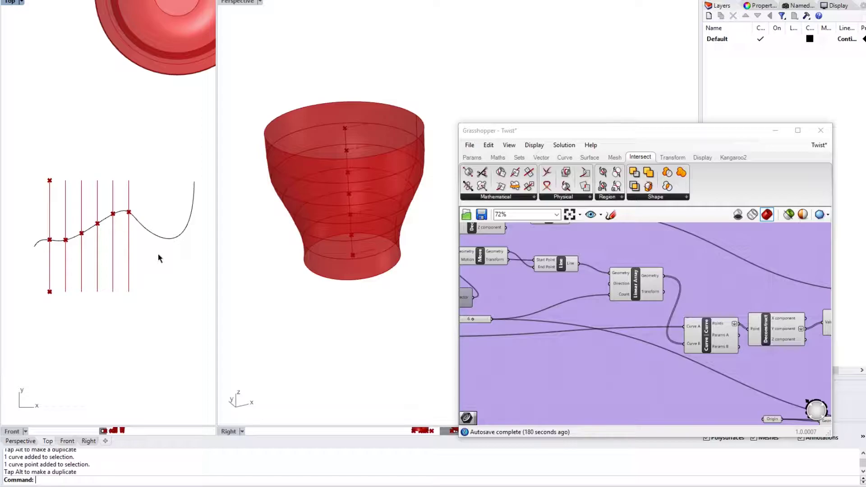
scroll(503, 278, up, 2)
right_drag(503, 278, 594, 287)
scroll(651, 313, down, 2)
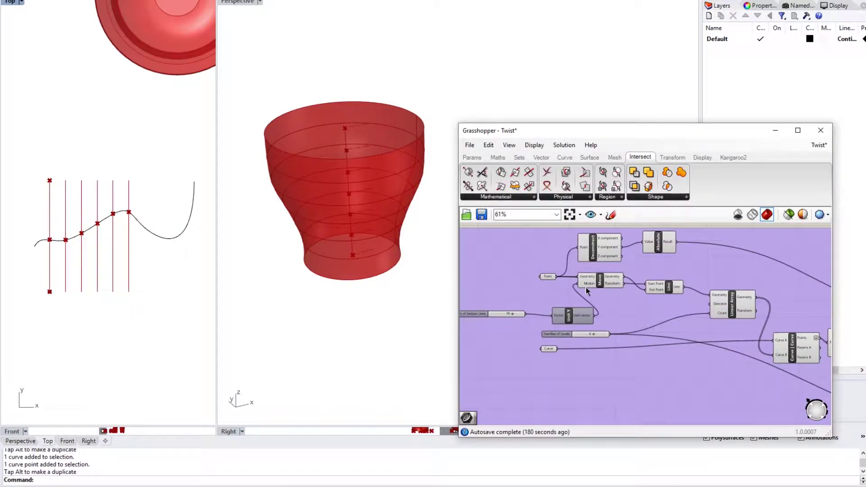
scroll(586, 292, down, 2)
scroll(587, 297, up, 3)
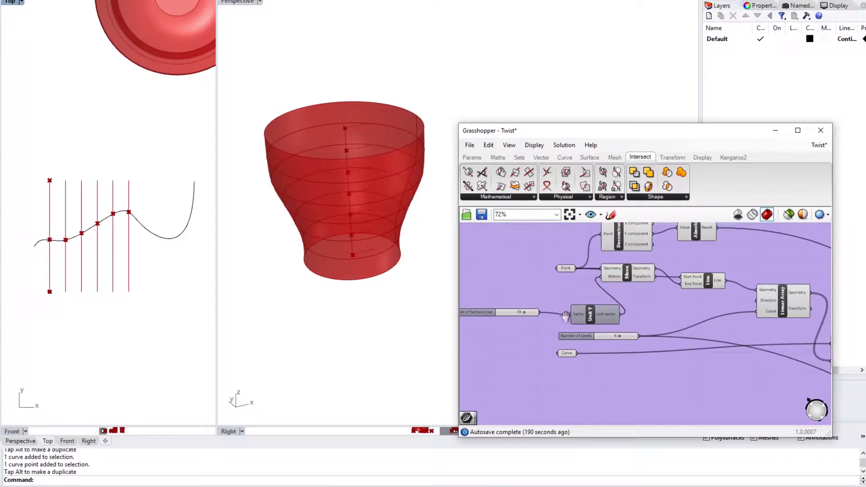
click(601, 301)
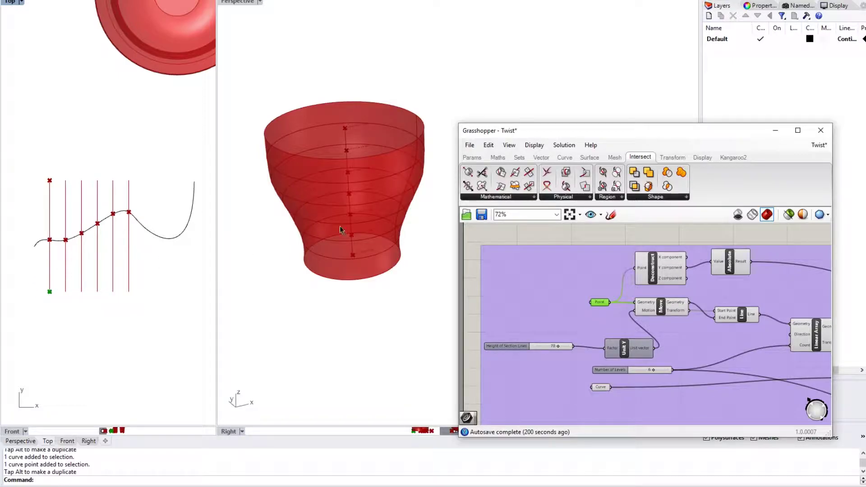
right_drag(646, 292, 598, 293)
click(596, 281)
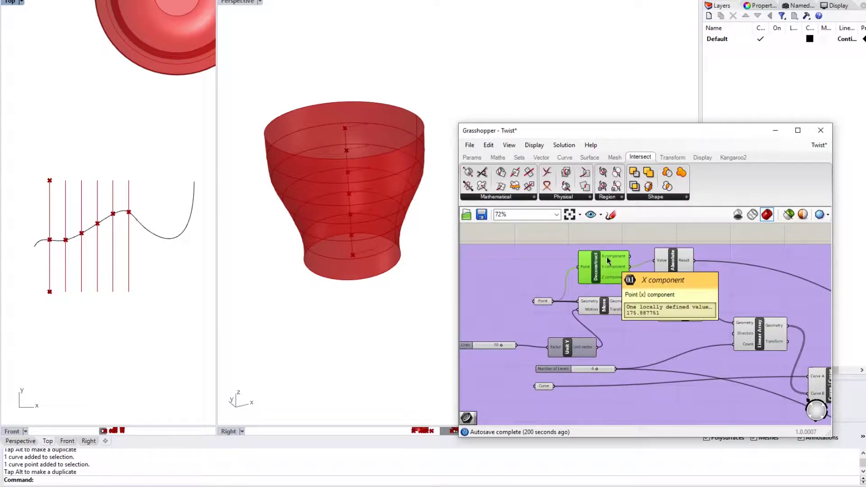
click(603, 309)
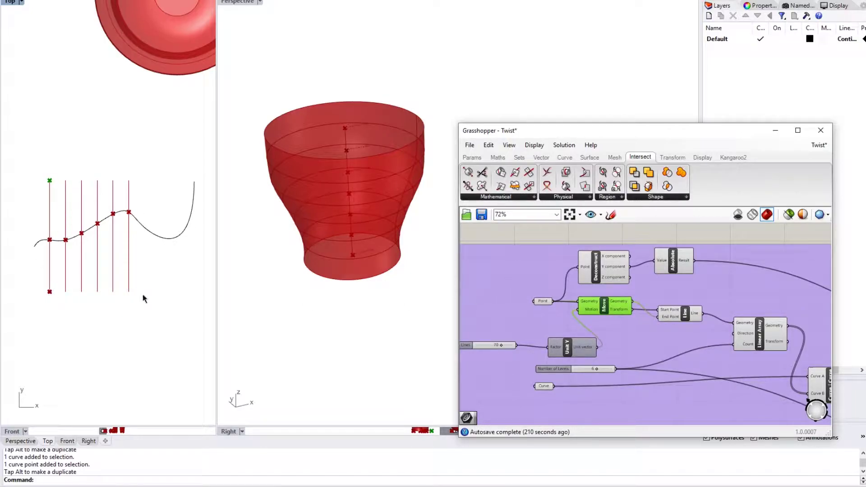
click(155, 236)
click(170, 296)
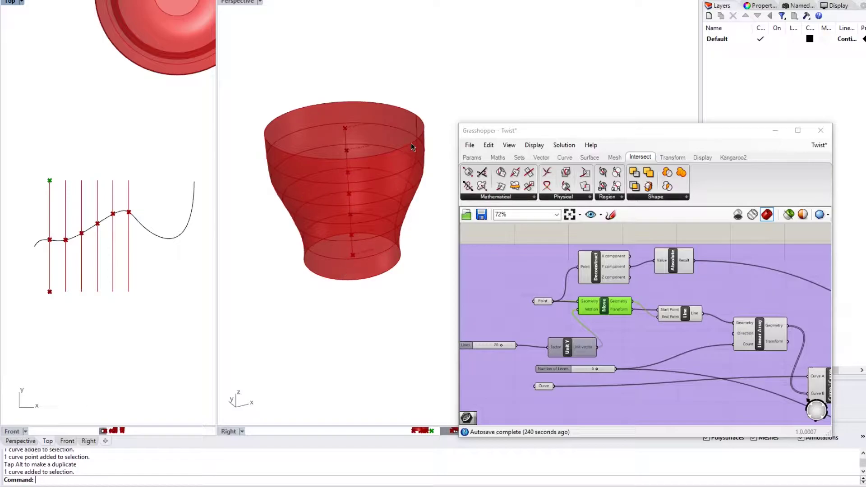
Pan past the Linear Array, Unit Y and Move nodes and place the Curve parameter beside Curve | Curve.
scroll(659, 289, down, 3)
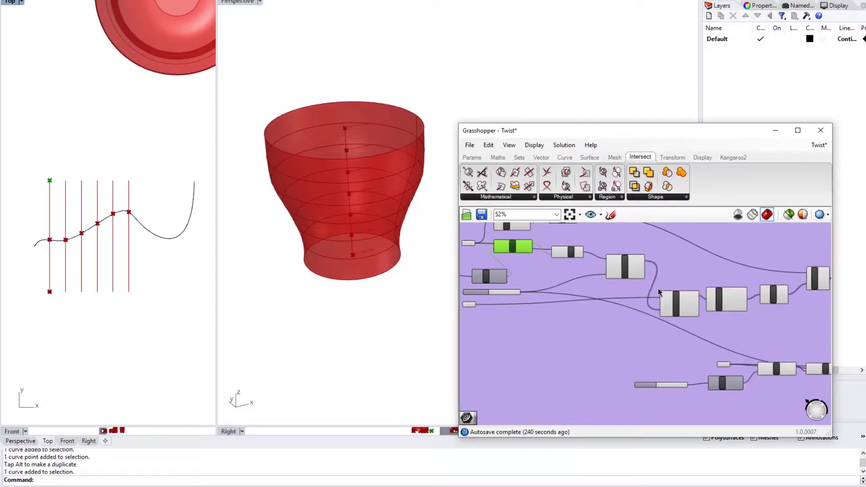
scroll(659, 288, down, 2)
scroll(609, 306, up, 4)
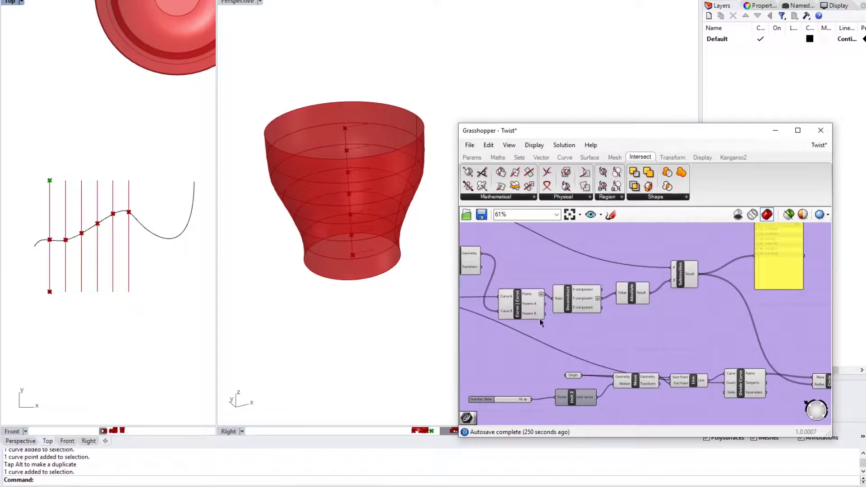
right_drag(540, 322, 583, 322)
right_drag(586, 324, 633, 361)
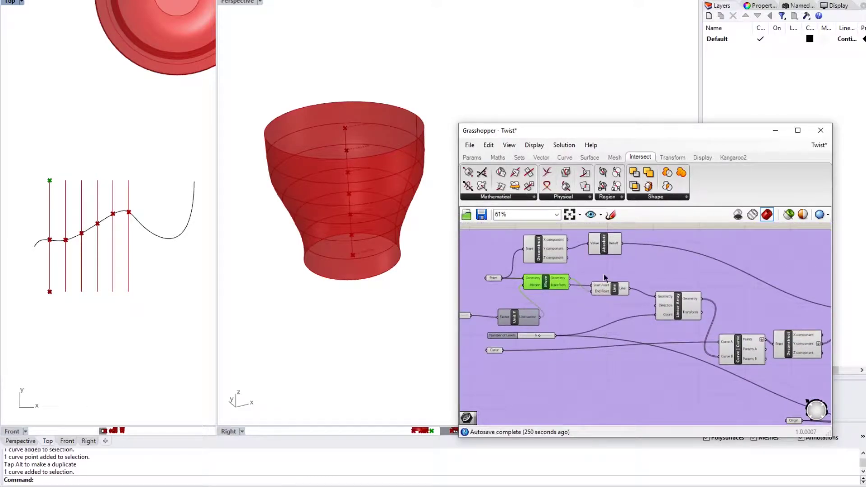
right_drag(531, 319, 576, 313)
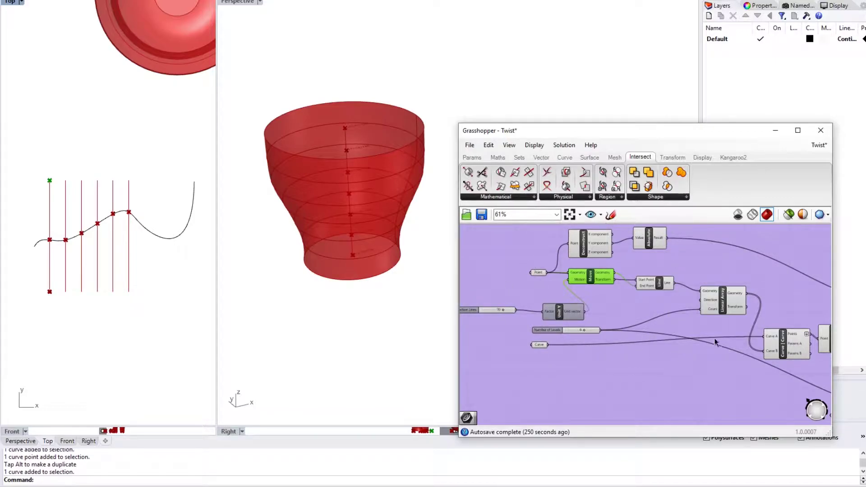
right_drag(742, 269, 698, 271)
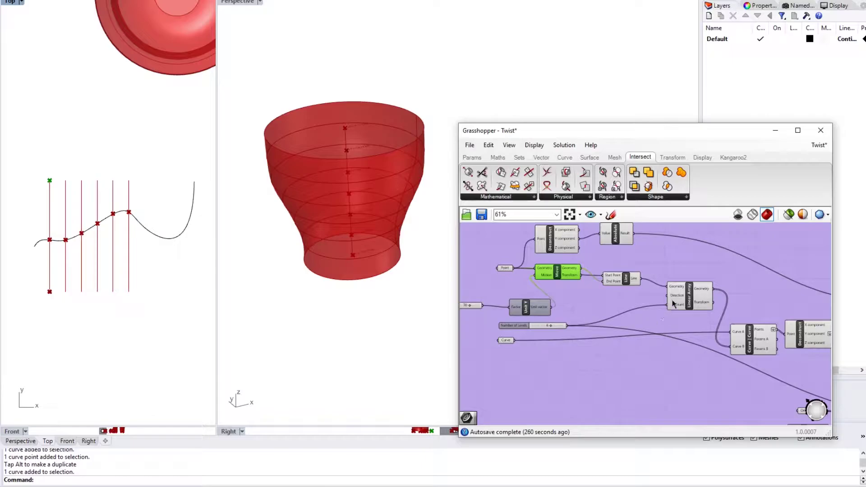
right_drag(493, 273, 552, 273)
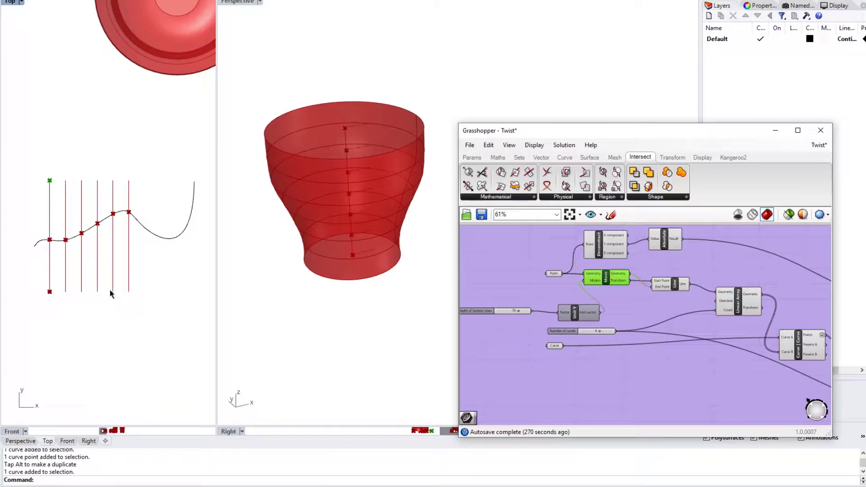
right_drag(681, 305, 606, 284)
right_drag(547, 322, 574, 316)
drag(484, 313, 649, 317)
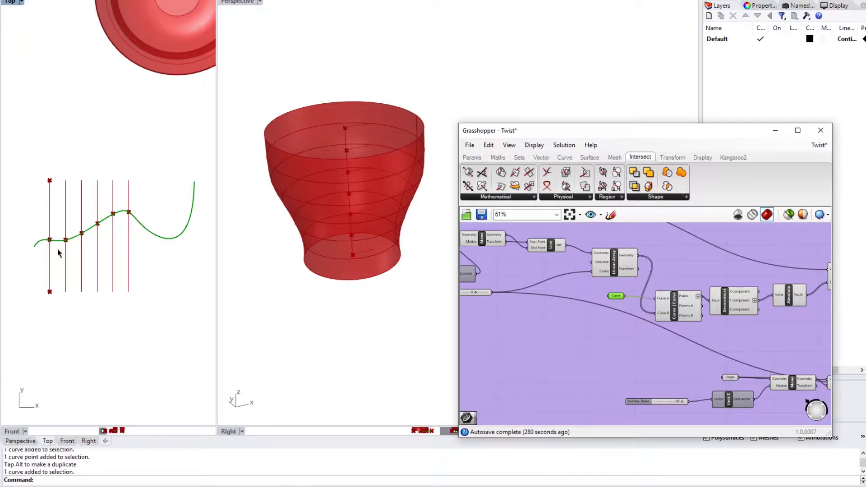
right_drag(706, 352, 629, 348)
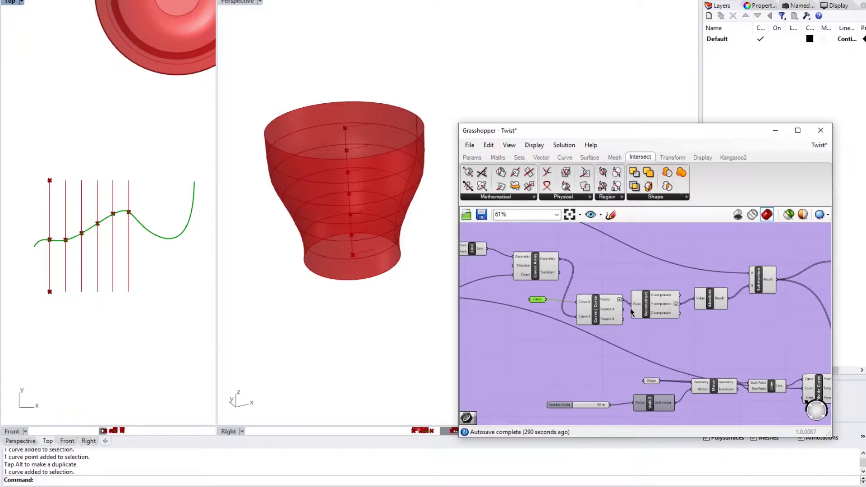
scroll(622, 311, up, 2)
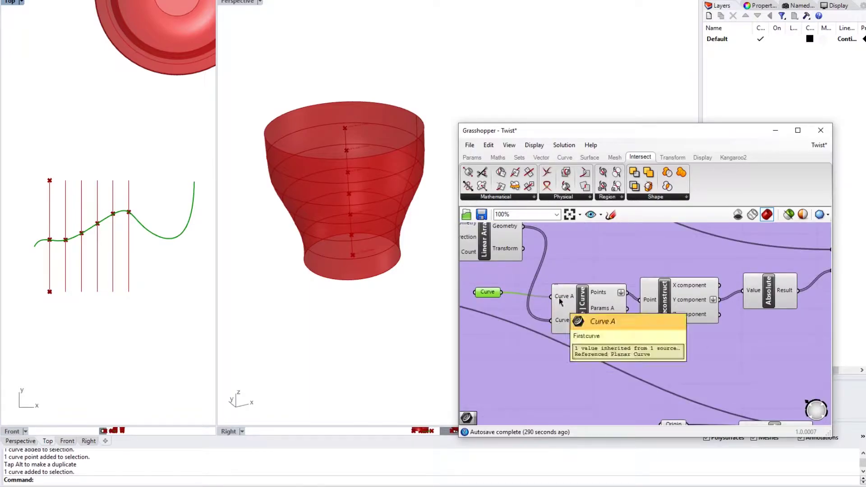
mouse_move(563, 301)
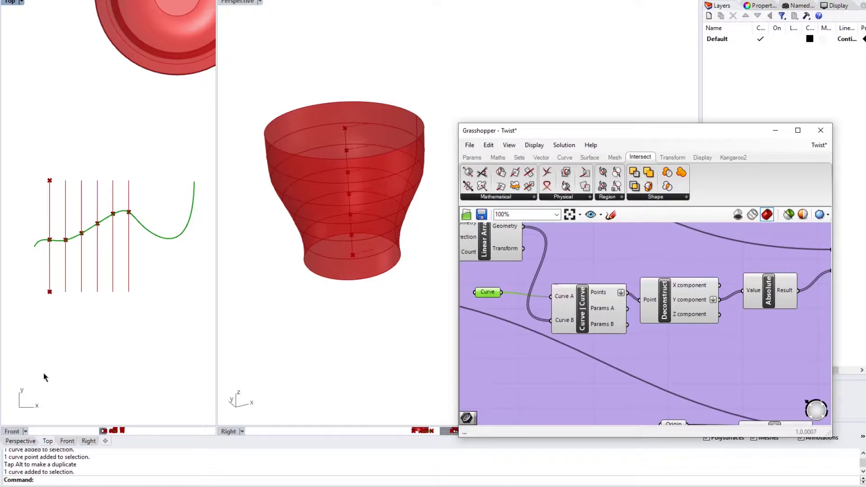
scroll(591, 275, down, 4)
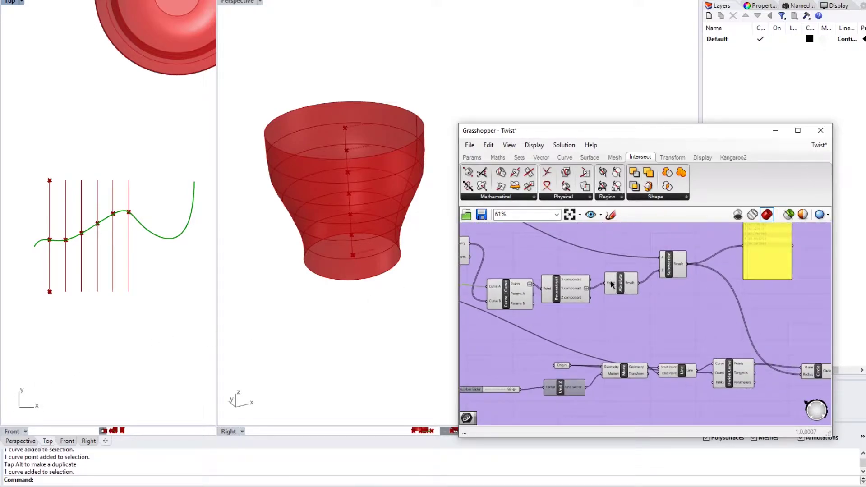
Zoom in on the Subtraction node and its yellow values panel.
right_drag(644, 288, 570, 305)
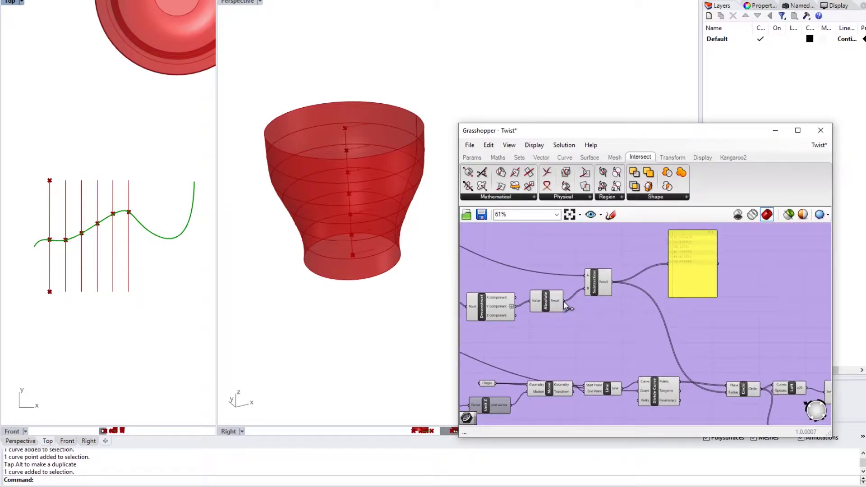
scroll(564, 302, up, 2)
right_drag(628, 284, 491, 302)
scroll(511, 297, down, 1)
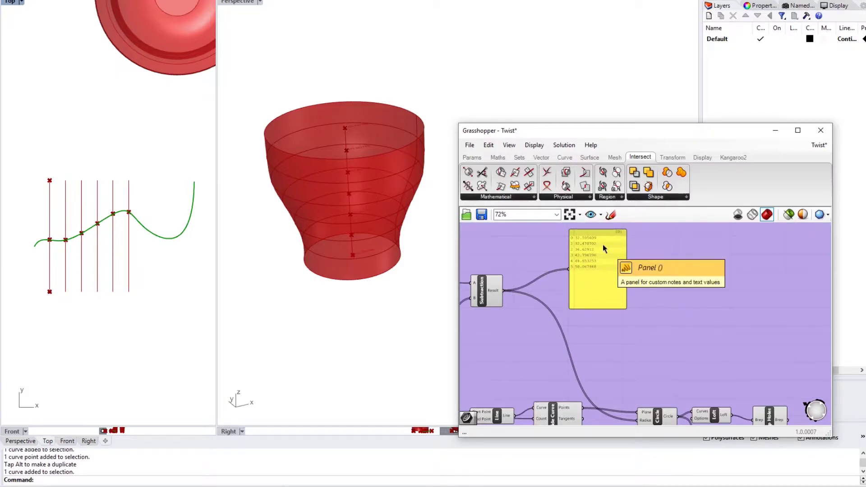
scroll(492, 303, up, 2)
right_drag(496, 301, 515, 308)
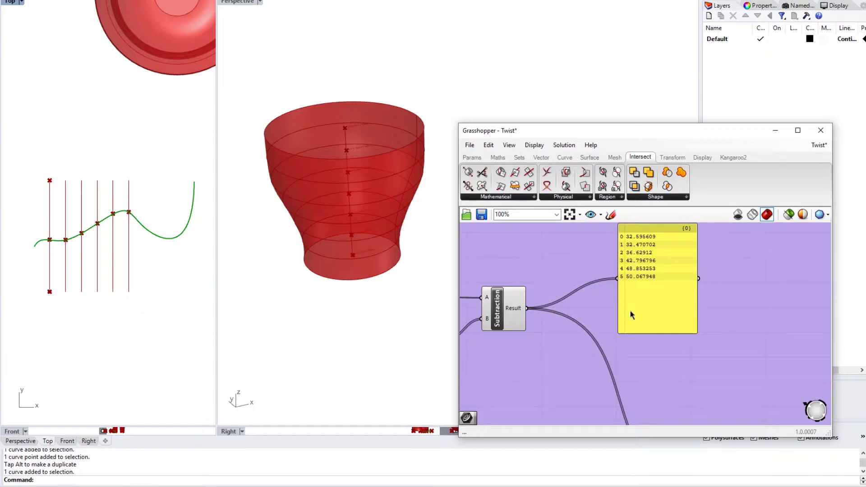
Center the canvas on the Circle, Loft, Cap Holes and Area nodes.
scroll(631, 313, down, 2)
right_drag(668, 324, 630, 271)
right_drag(582, 336, 678, 266)
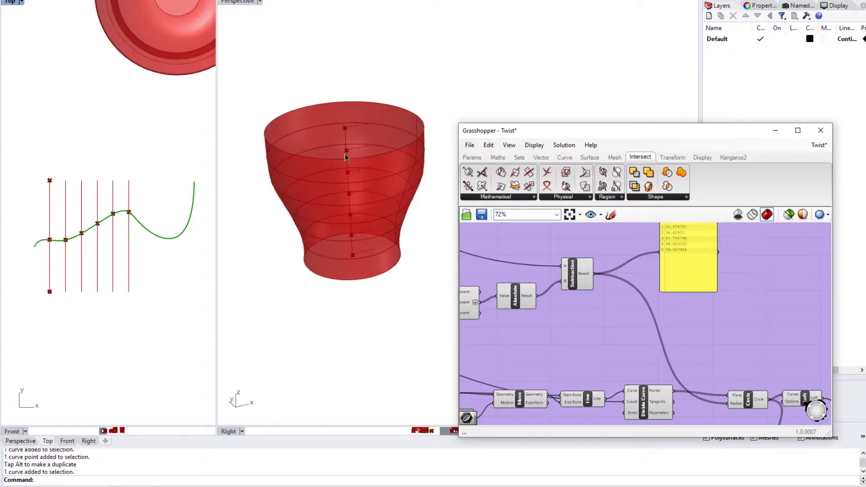
right_drag(678, 329, 654, 283)
scroll(681, 306, down, 2)
scroll(677, 330, up, 3)
right_drag(667, 321, 590, 281)
Raise the Text Tag 3D size slider from 2 to 3 to enlarge the floor-area labels.
right_drag(606, 360, 568, 330)
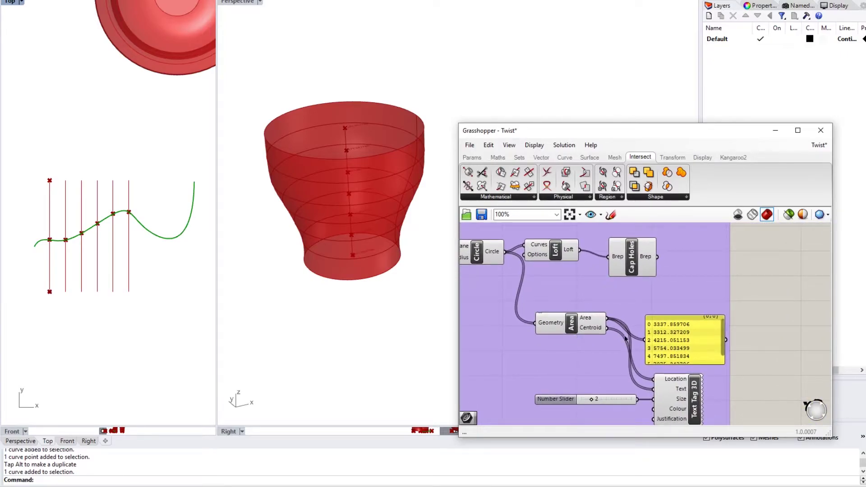
right_drag(668, 342, 670, 302)
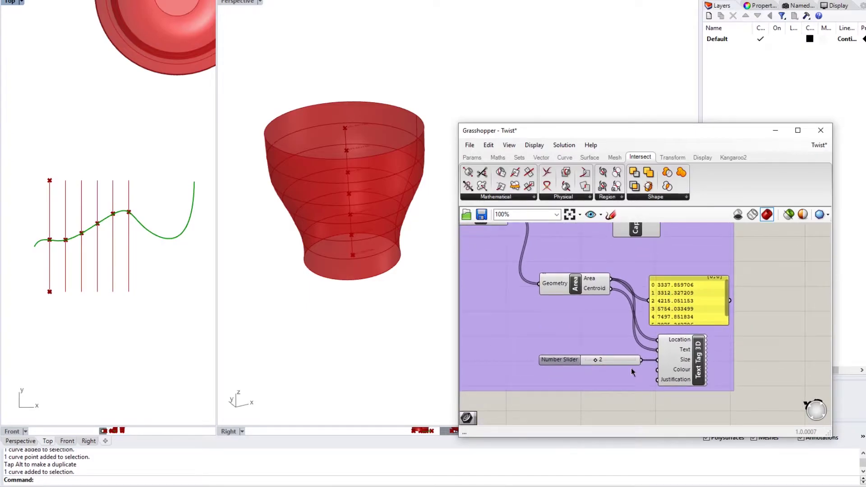
scroll(367, 151, up, 5)
scroll(372, 159, down, 4)
right_drag(387, 171, 317, 175)
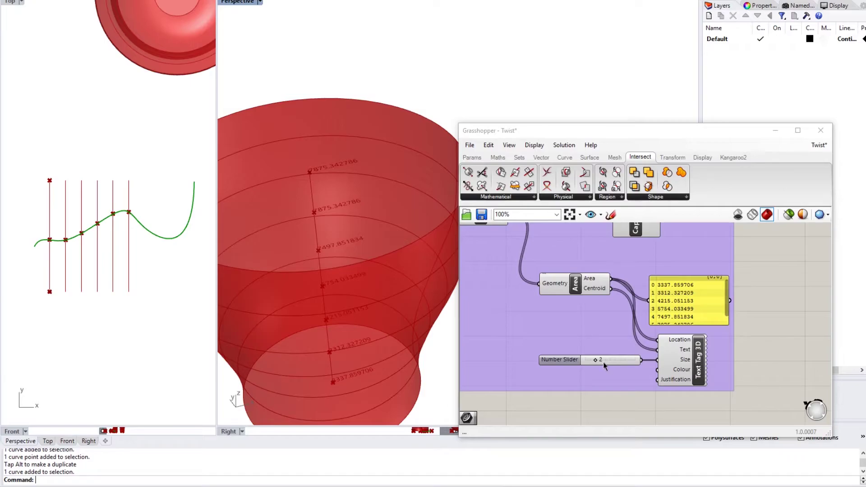
drag(594, 359, 601, 360)
scroll(574, 308, down, 2)
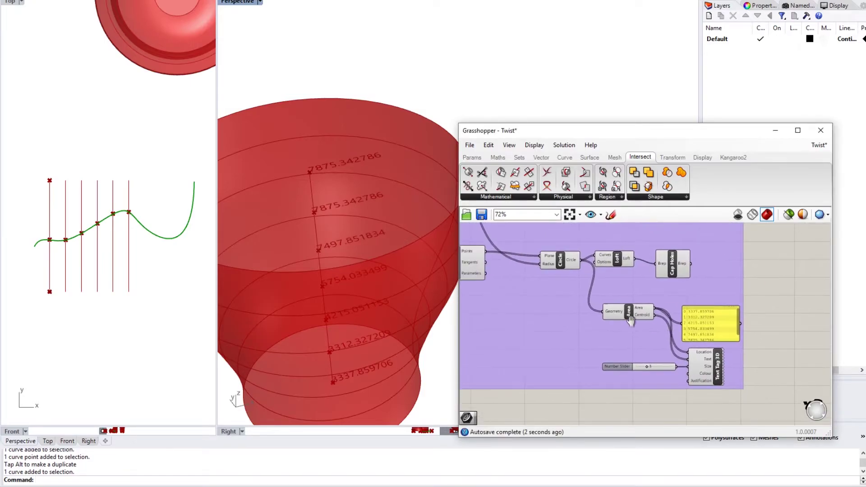
scroll(666, 288, up, 2)
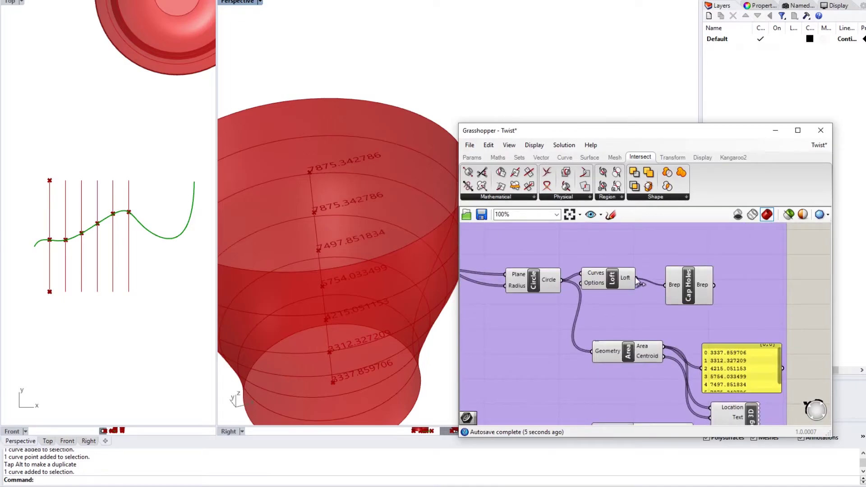
click(694, 292)
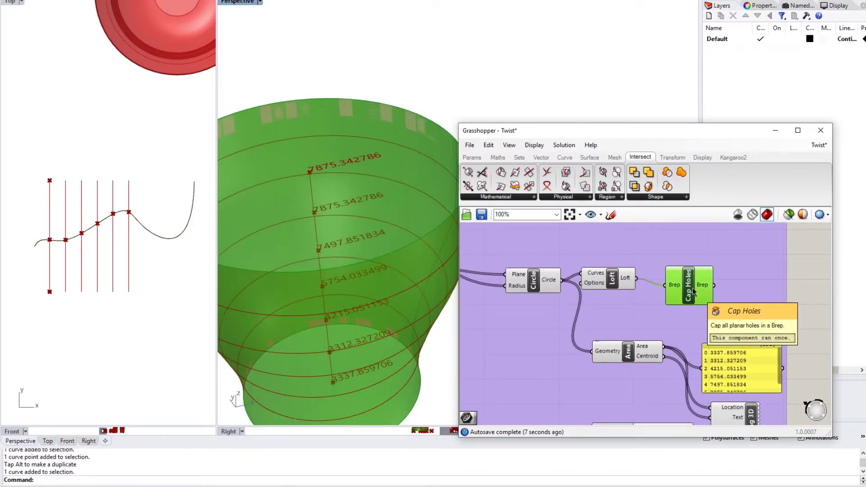
scroll(625, 280, down, 2)
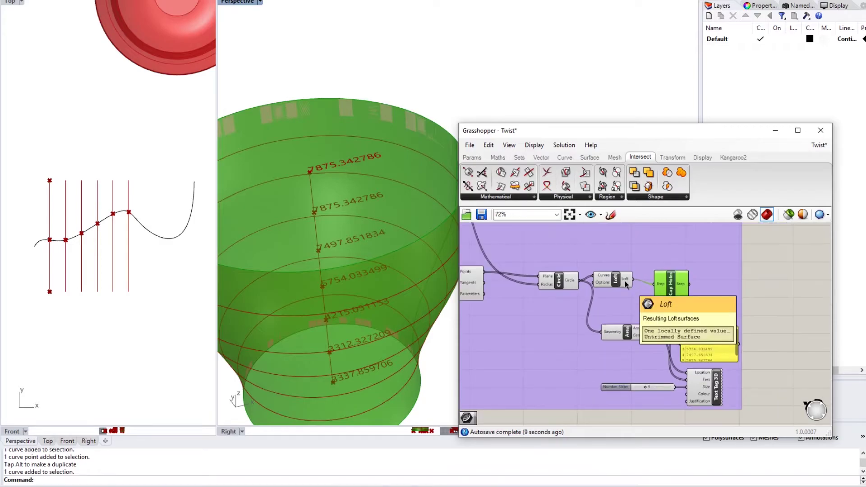
right_drag(677, 279, 643, 275)
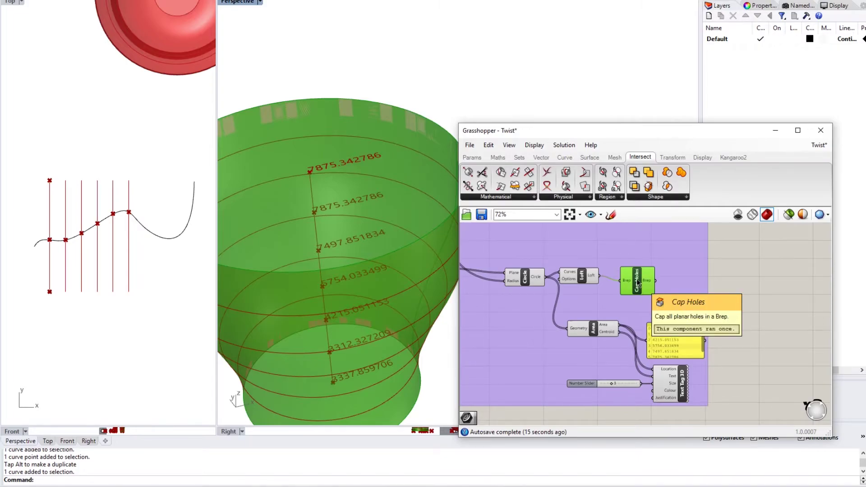
click(751, 280)
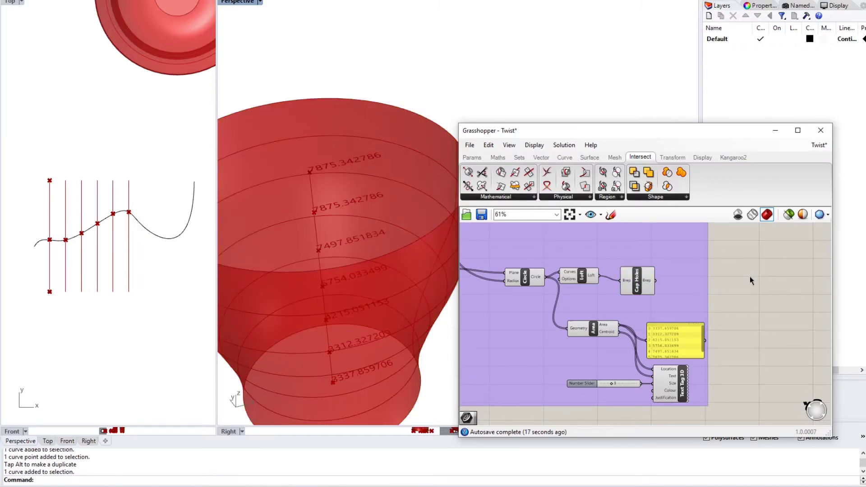
scroll(750, 277, down, 4)
right_drag(645, 291, 693, 319)
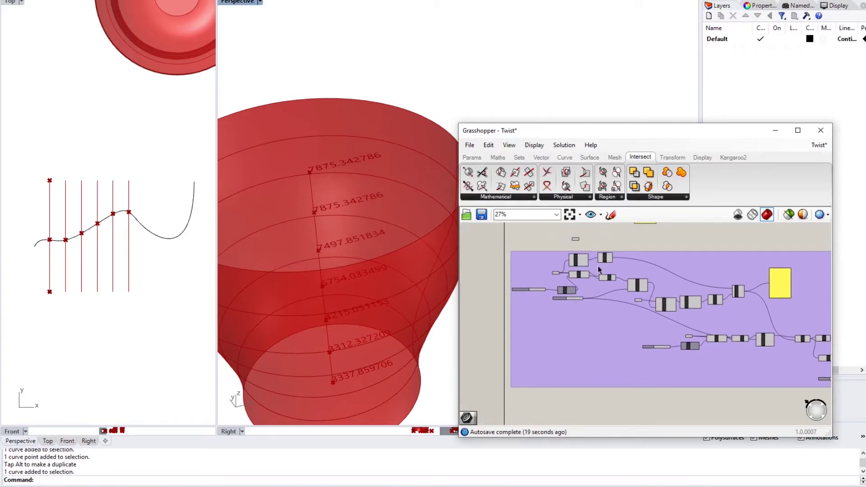
scroll(597, 267, up, 6)
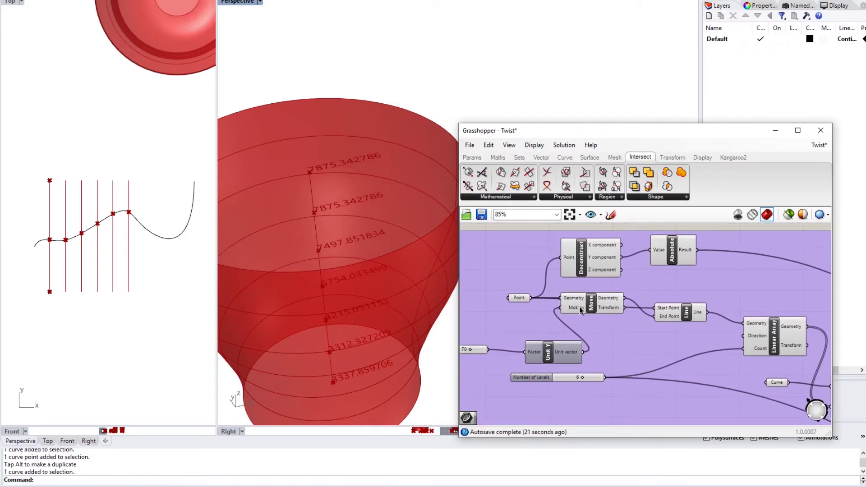
right_drag(578, 302, 639, 287)
scroll(664, 302, down, 2)
scroll(669, 299, down, 2)
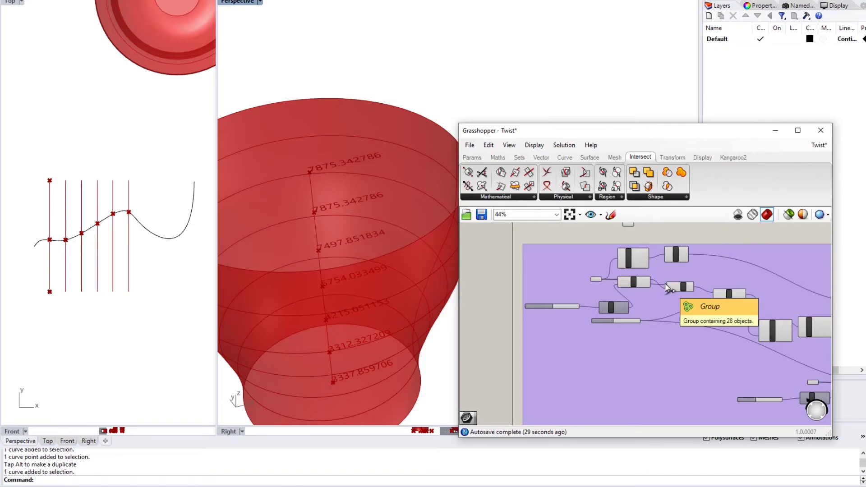
scroll(666, 283, down, 3)
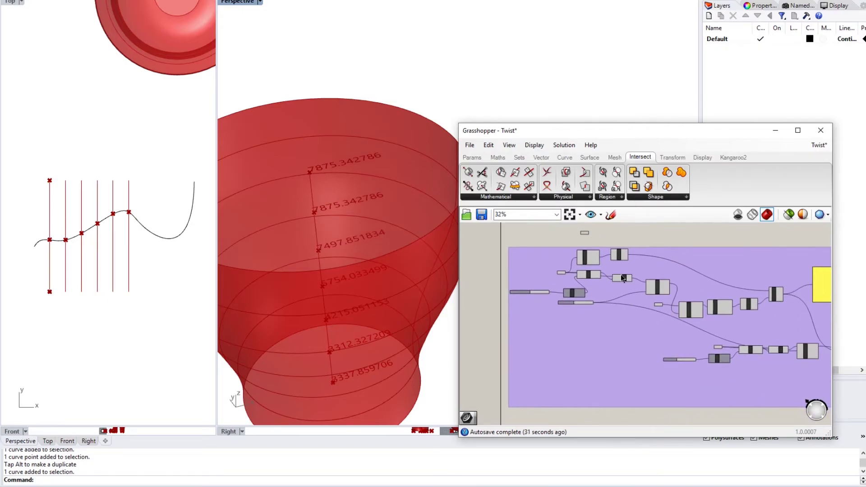
scroll(661, 271, down, 1)
right_drag(604, 269, 557, 269)
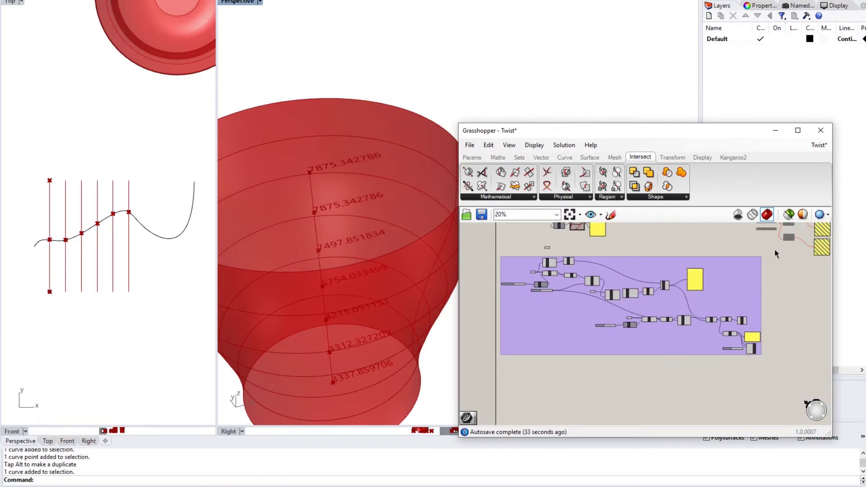
mouse_move(775, 250)
mouse_down()
mouse_move(510, 366)
mouse_move(763, 259)
mouse_up()
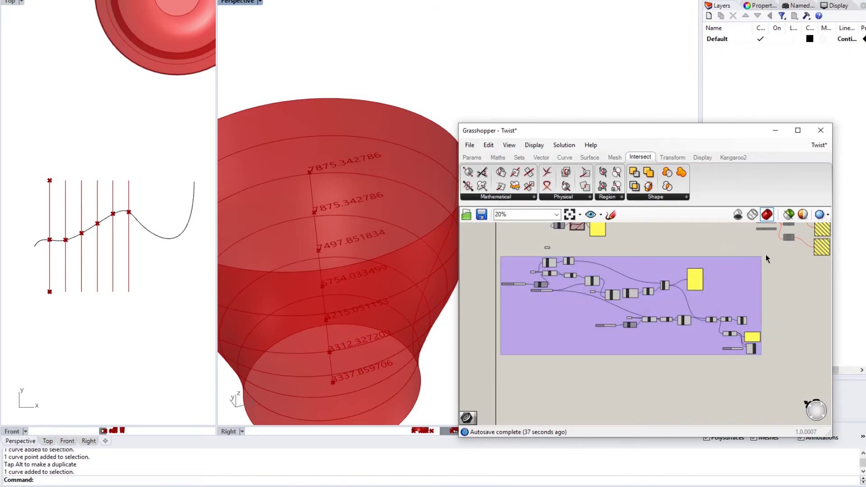